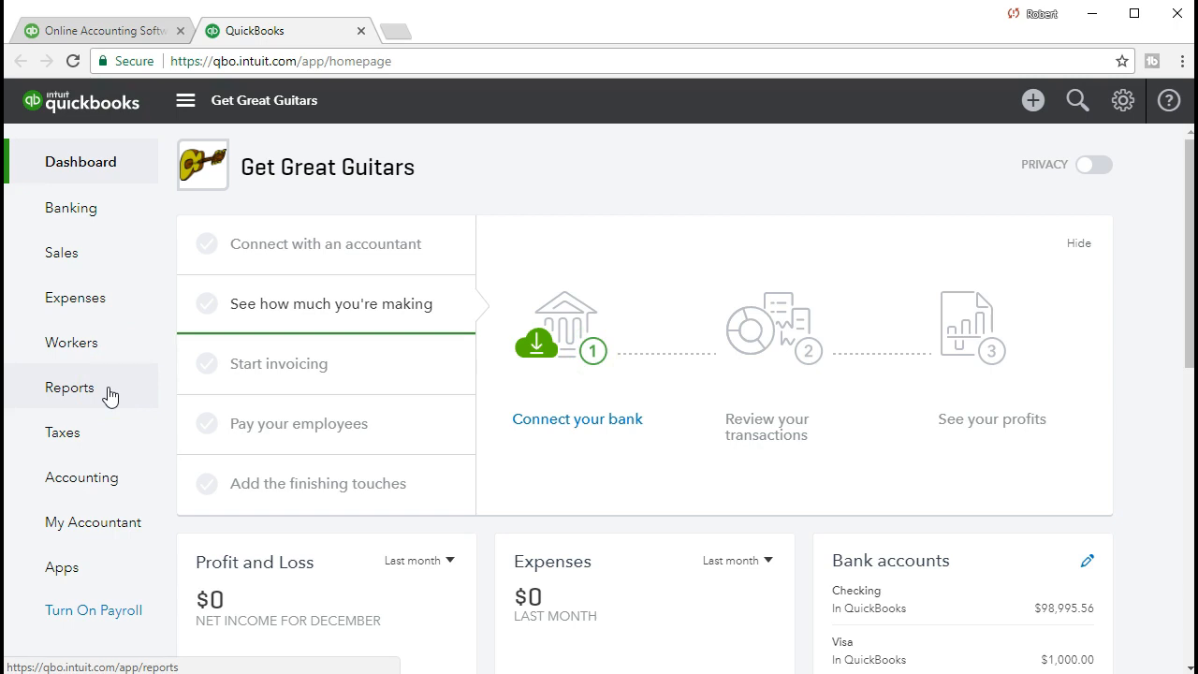
Step: Open the Profit and Loss report from the frequently run reports
left_click(108, 389)
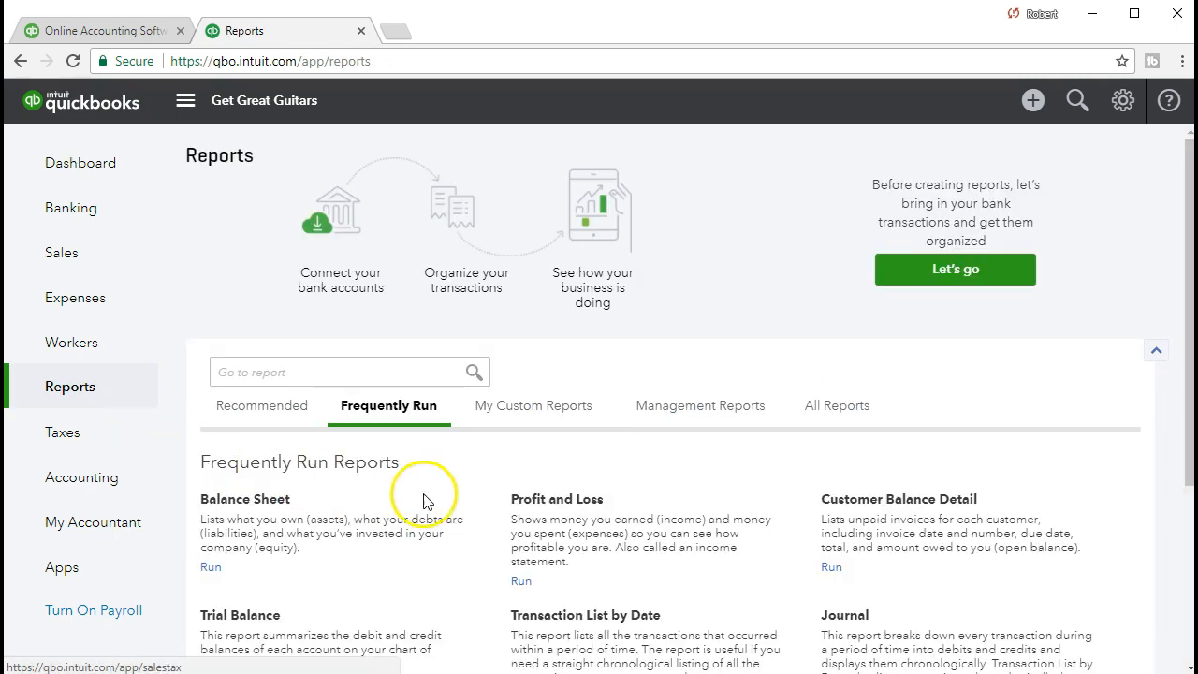
left_click(521, 503)
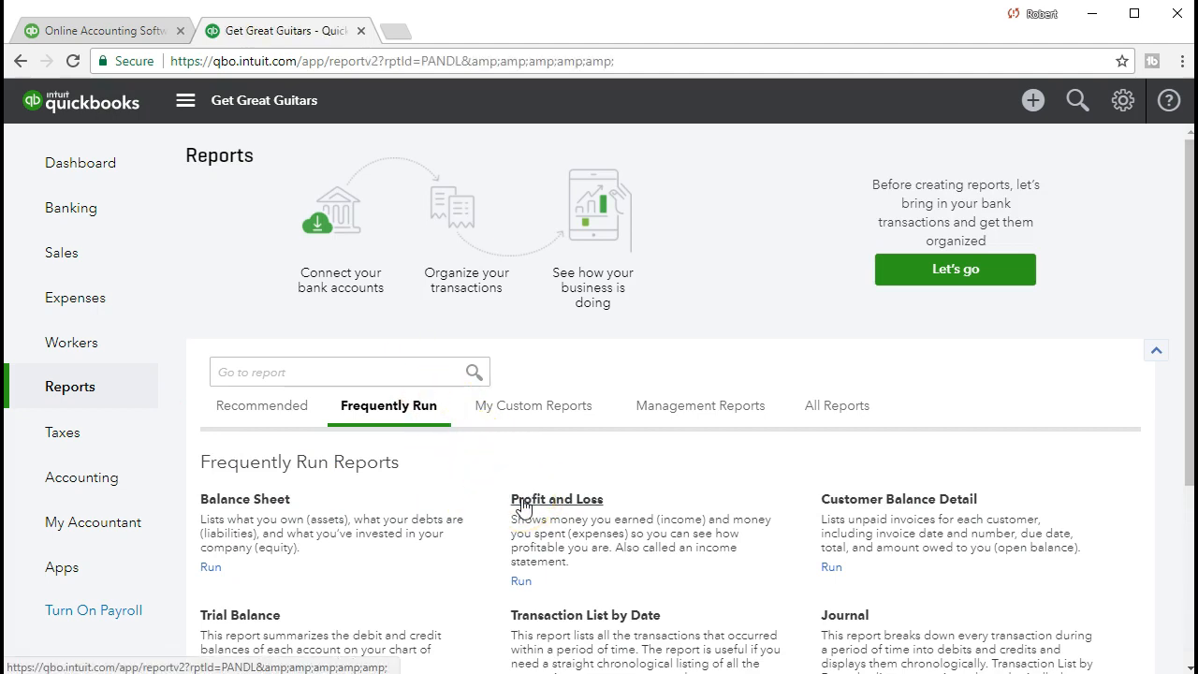
scroll(525, 485, "up", 1)
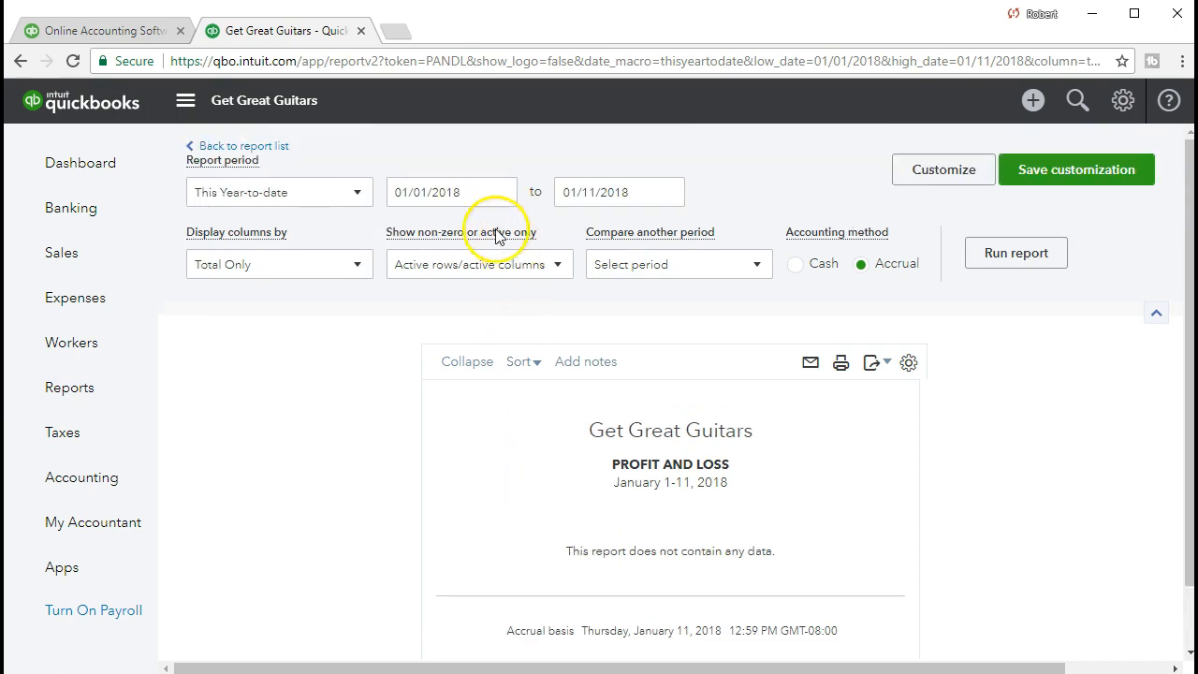
Step: Set the report period from 02/01/2021 to 02/28/2021 and run the Profit and Loss report
left_click_drag(489, 193, 374, 198)
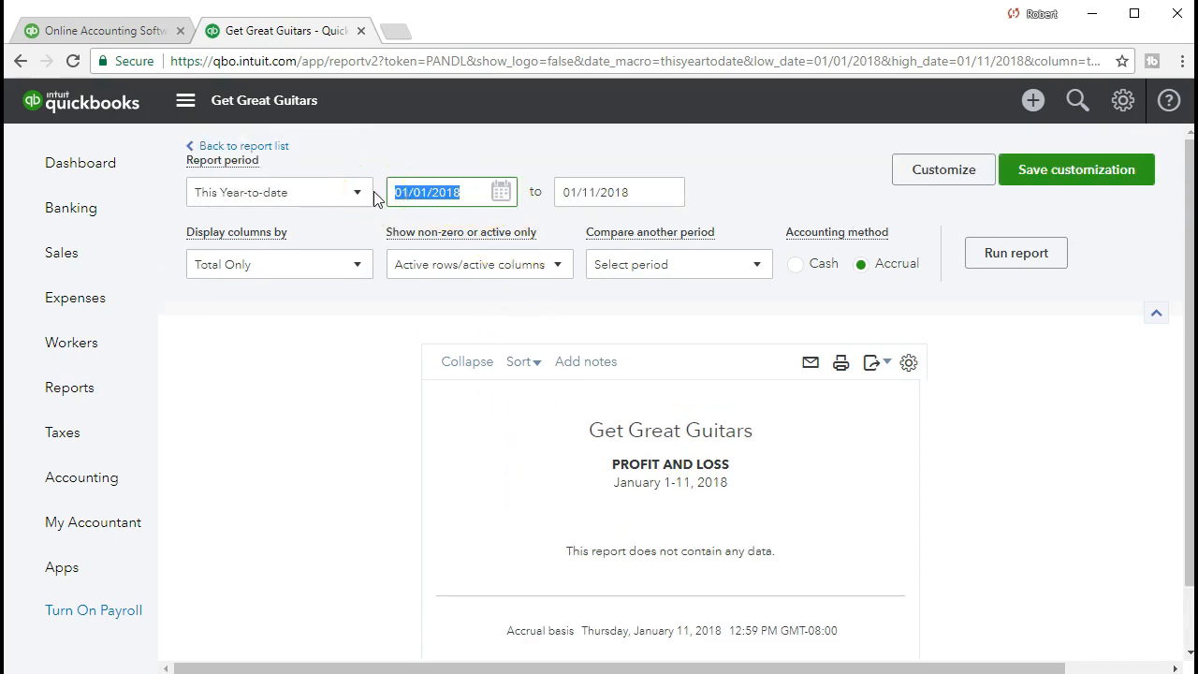
type("0228")
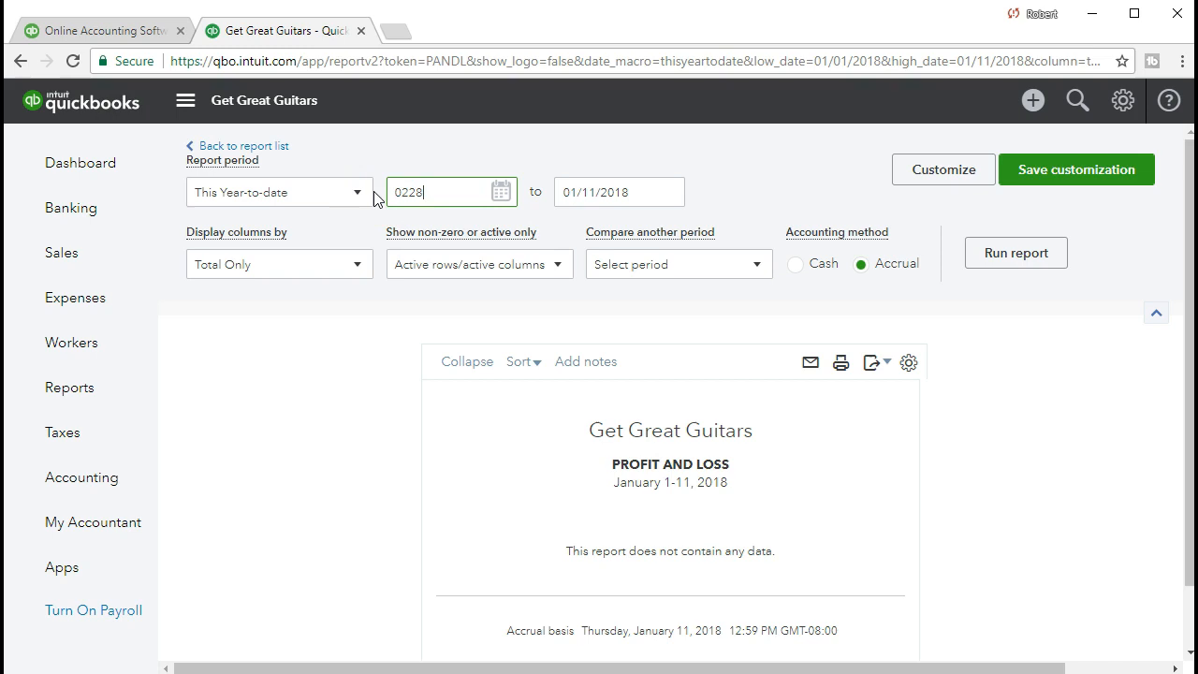
key("BackSpace")
key("BackSpace")
type("0121")
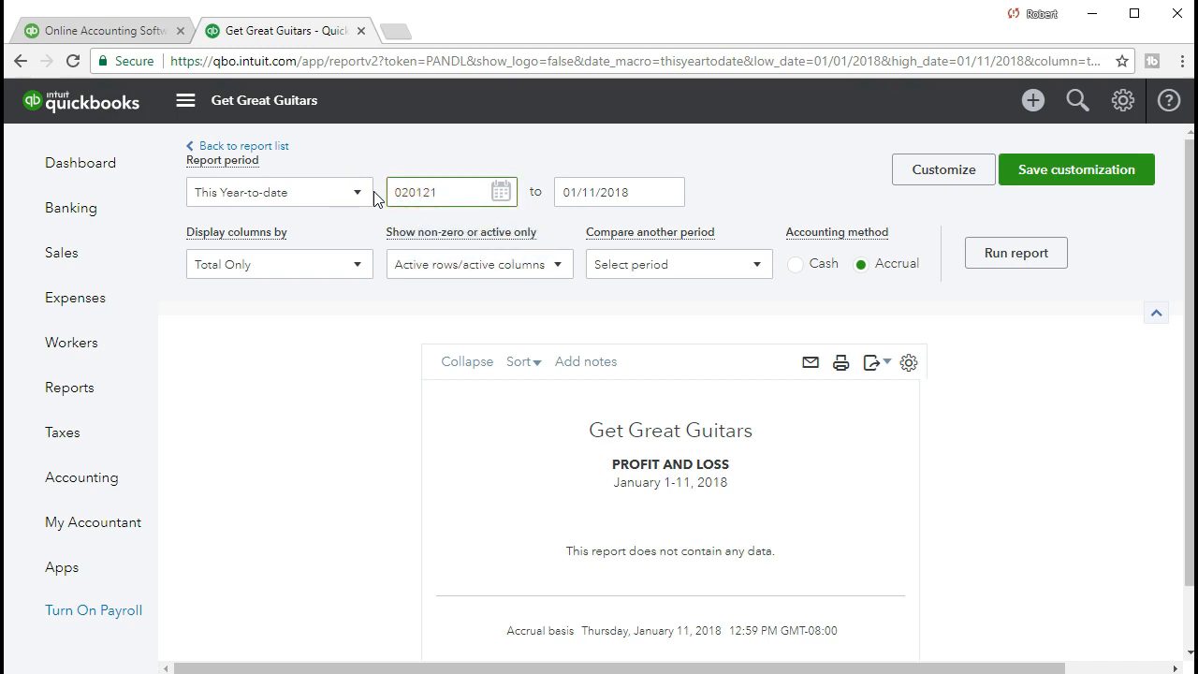
key("Tab")
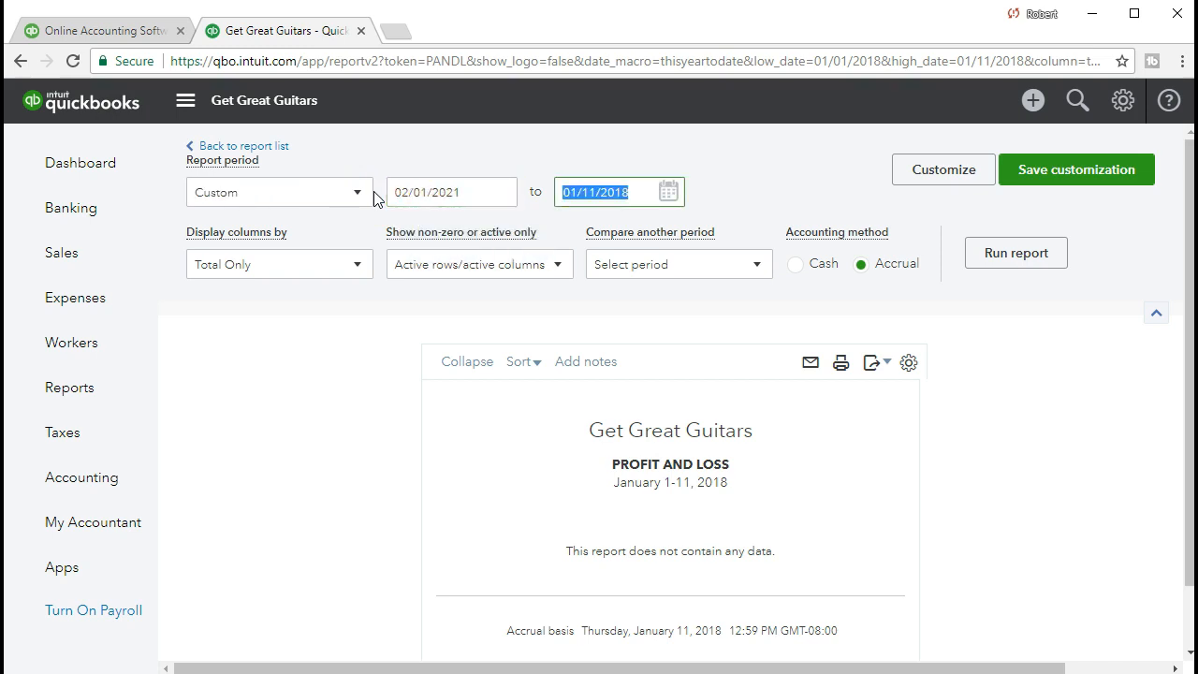
type("022821")
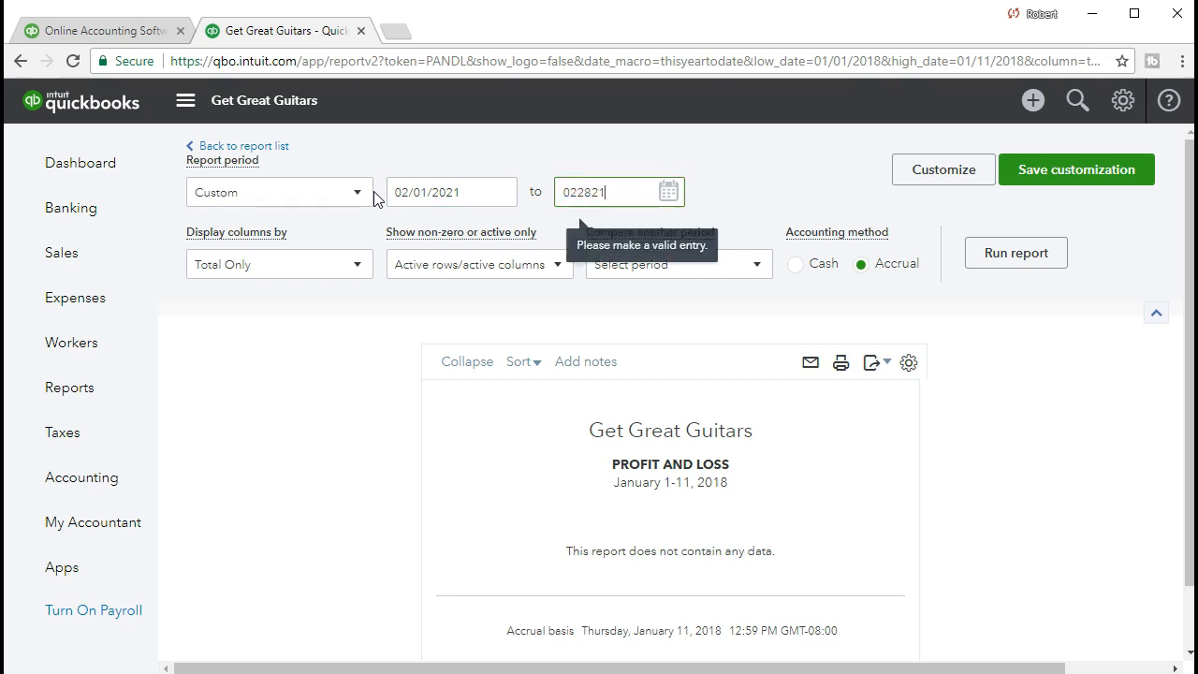
key("Tab")
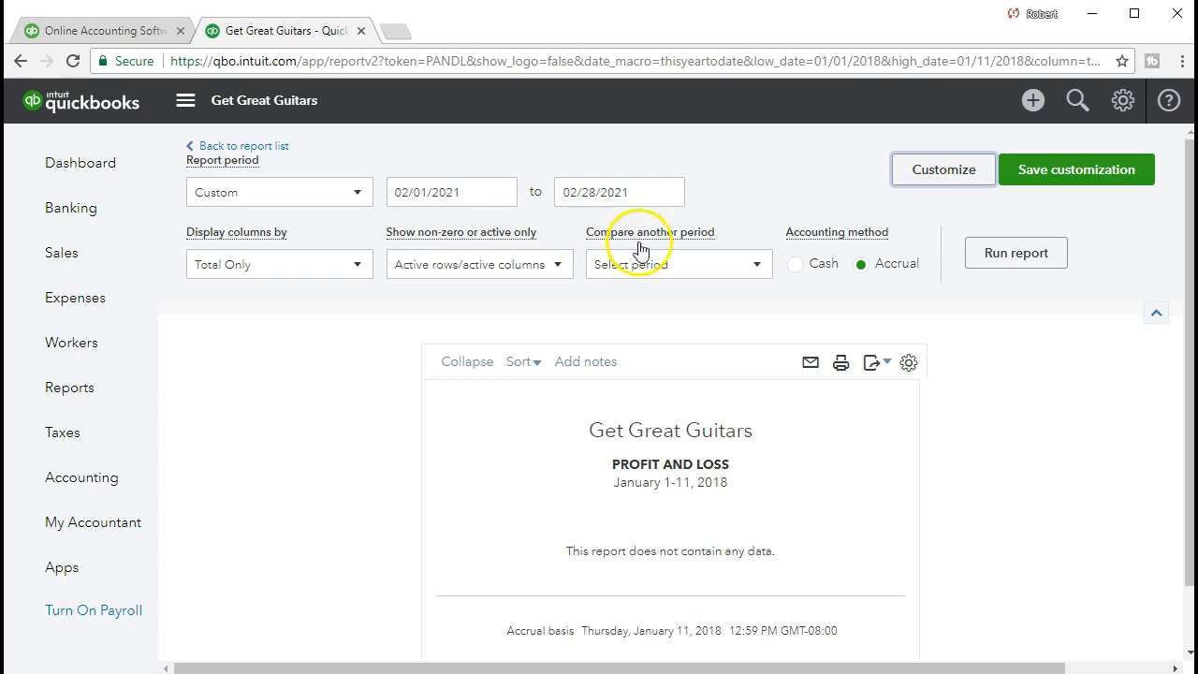
left_click(978, 271)
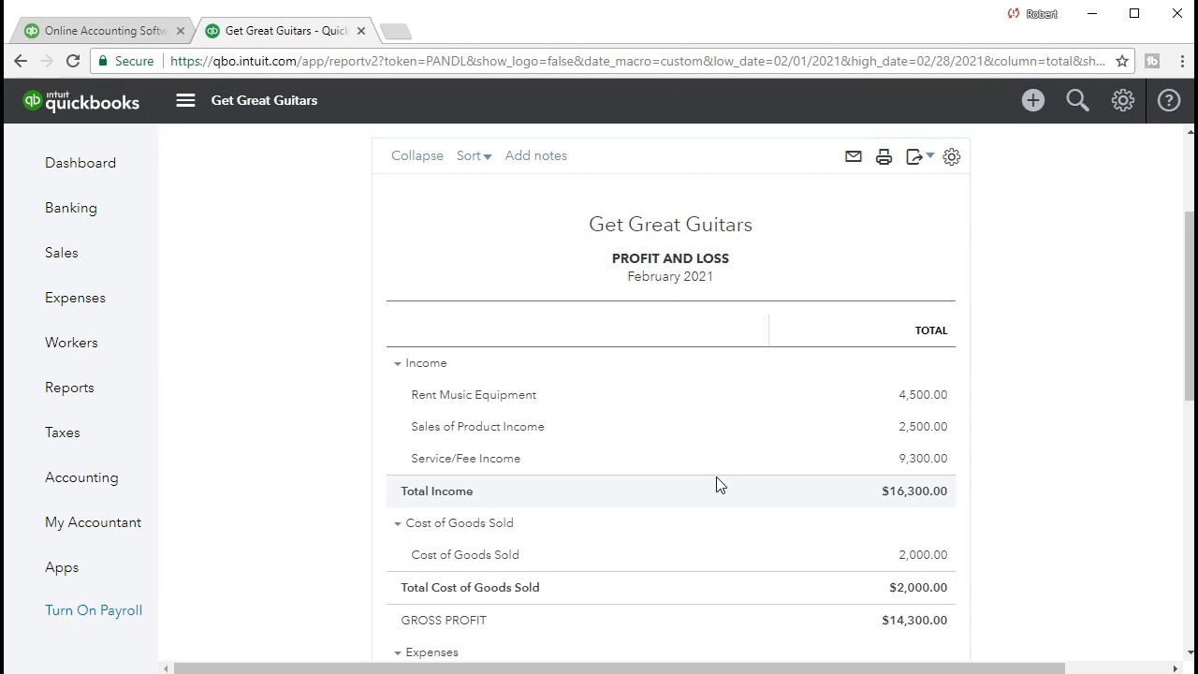
Step: Examine the income, cost of goods sold, expenses and net income in the February 2021 Profit and Loss report
left_click(721, 398)
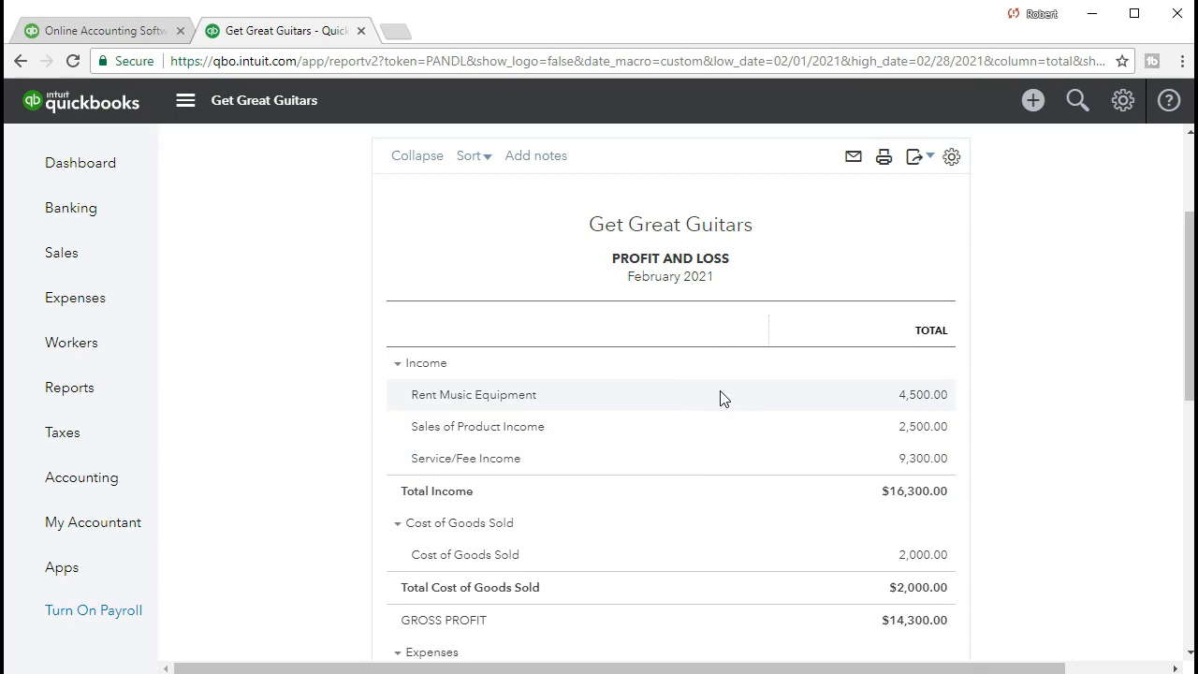
scroll(721, 397, "down", 1)
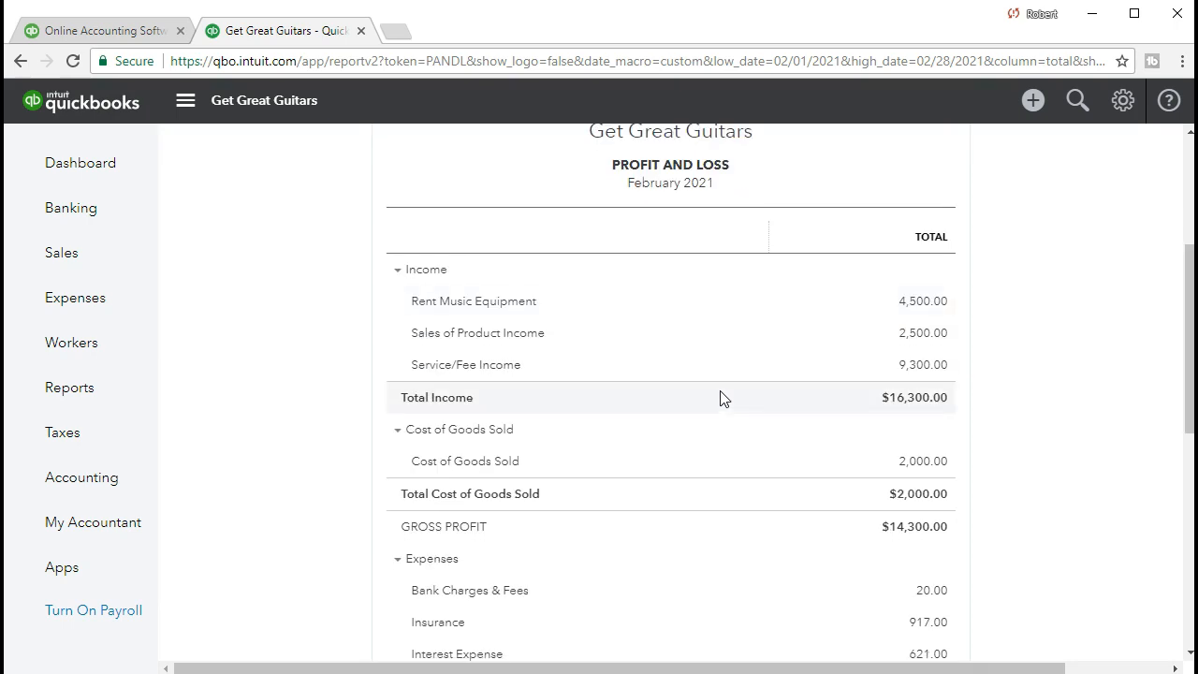
scroll(720, 398, "down", 1)
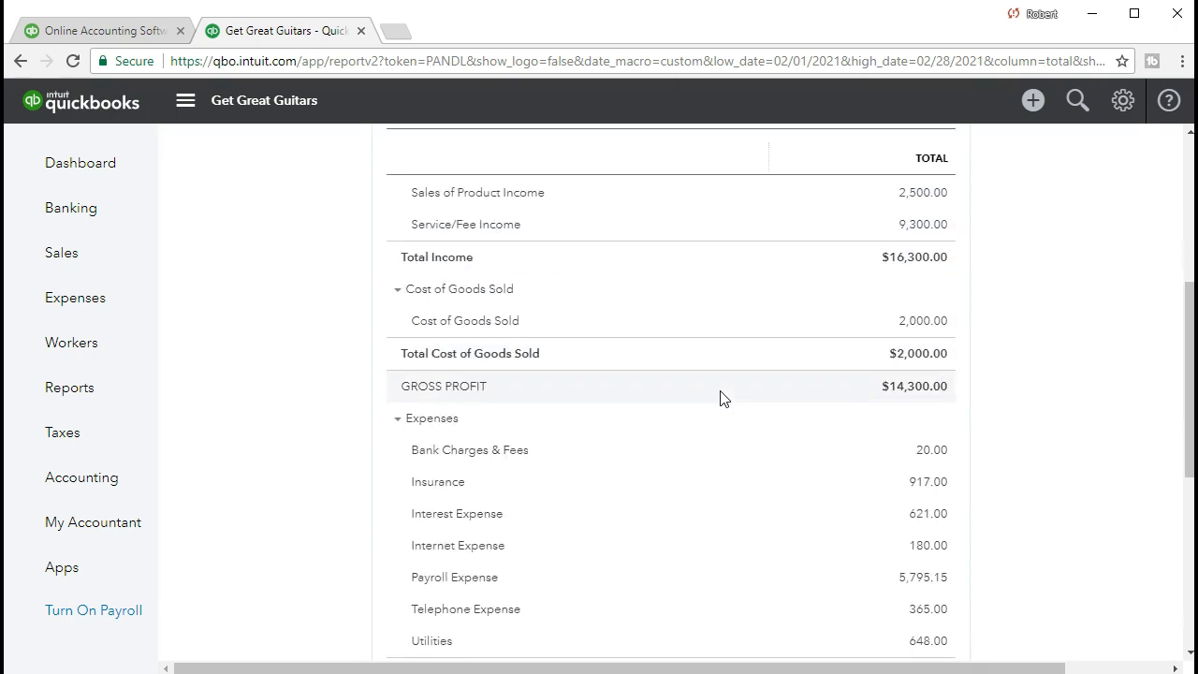
scroll(721, 397, "down", 3)
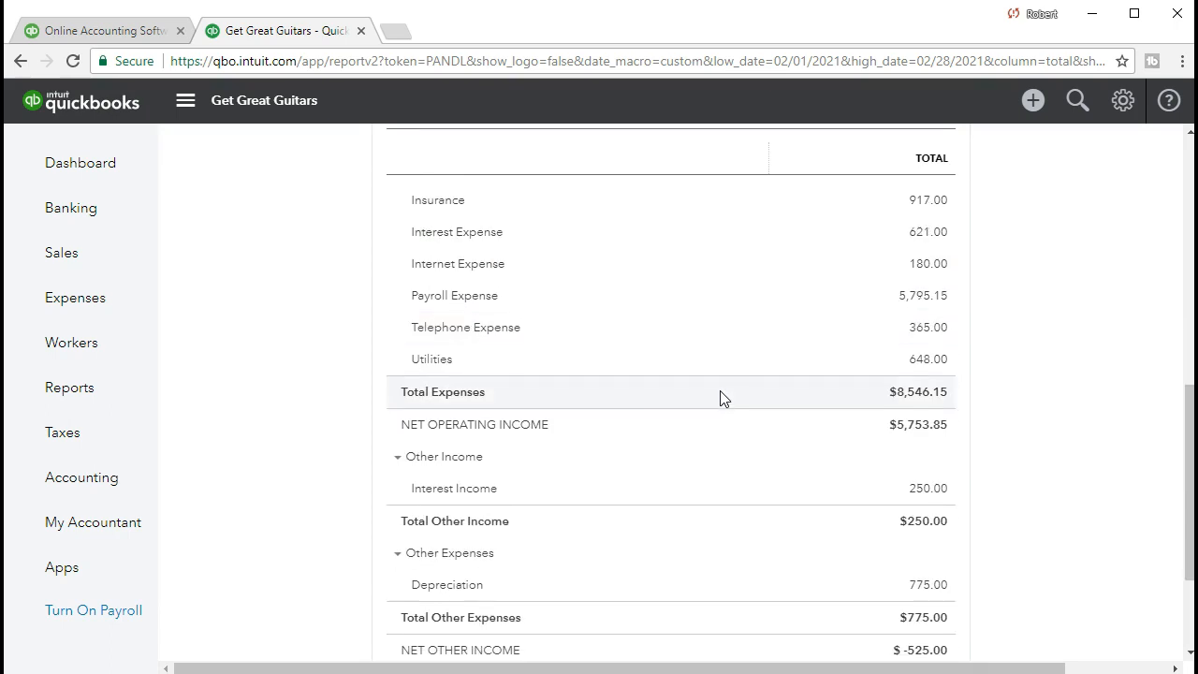
scroll(720, 397, "down", 1)
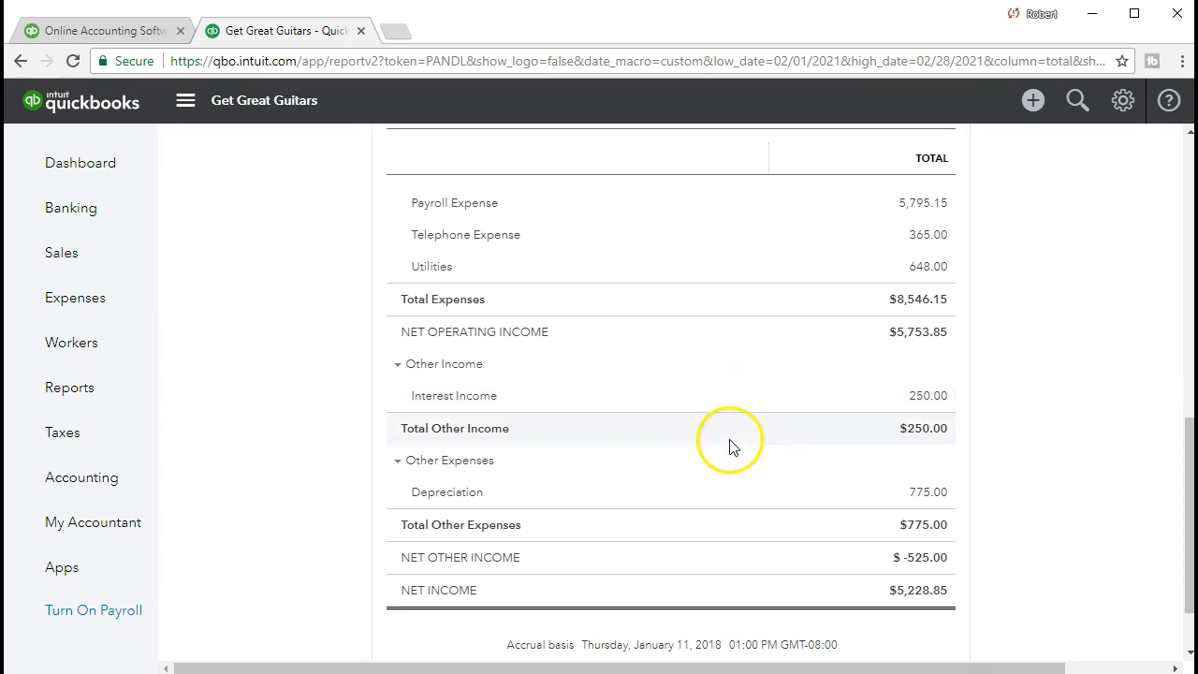
scroll(740, 502, "up", 7)
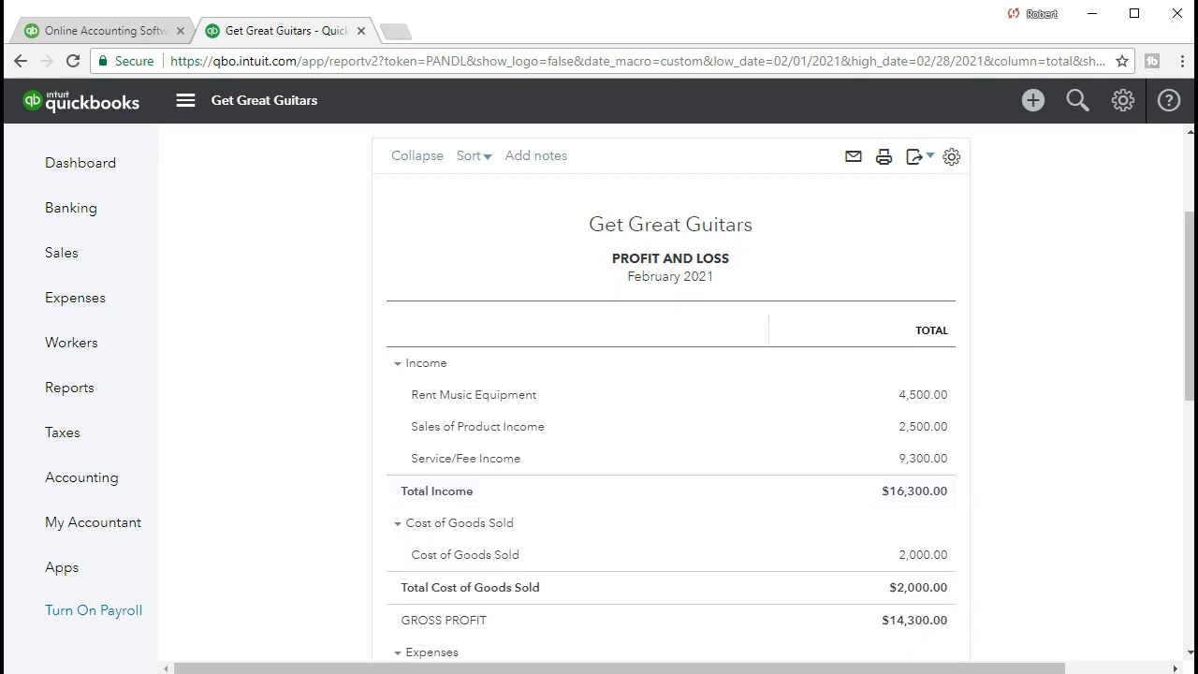
Step: Go to the company's Budgeting tool and start adding a new budget
left_click(1029, 534)
left_click(1121, 122)
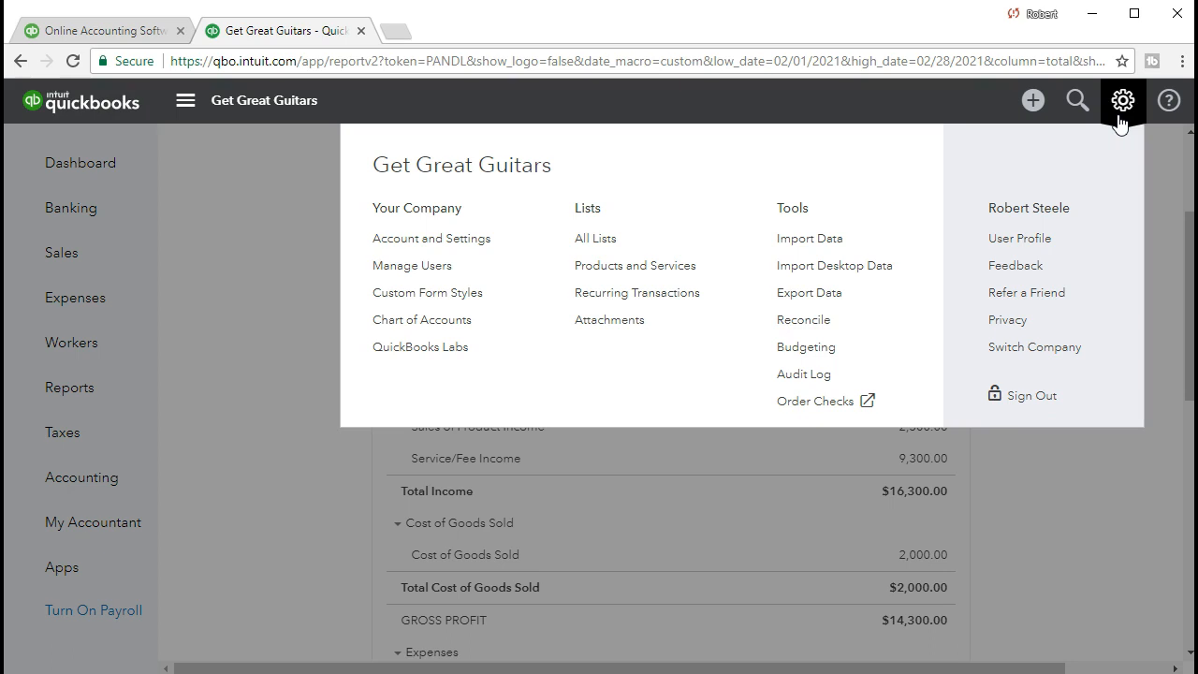
left_click(845, 359)
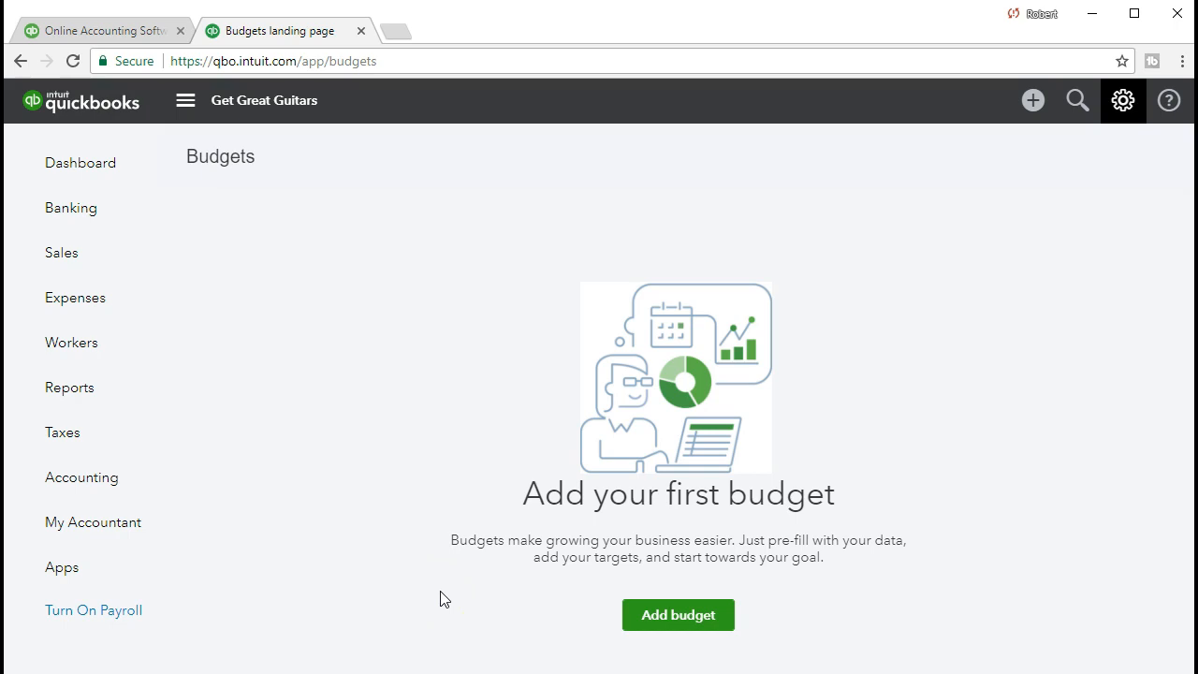
left_click(660, 633)
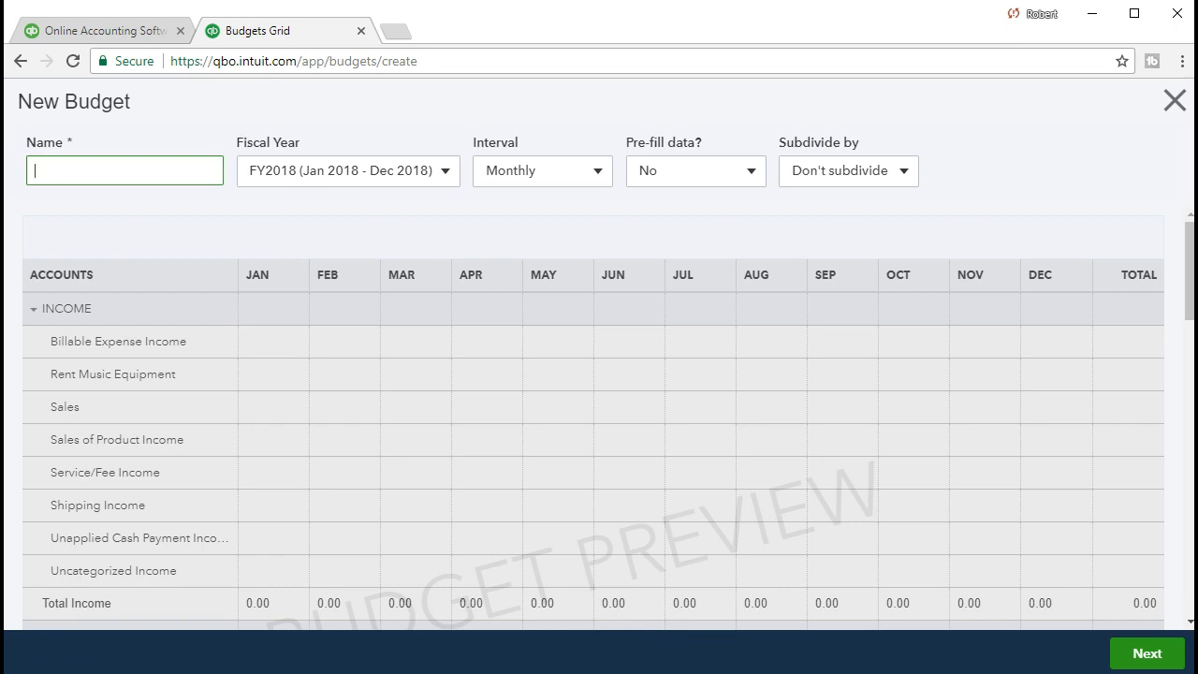
Step: Name the new budget "Budget 2021"
left_click(118, 175)
type("Budg")
key("BackSpace")
key("BackSpace")
key("BackSpace")
type("udget")
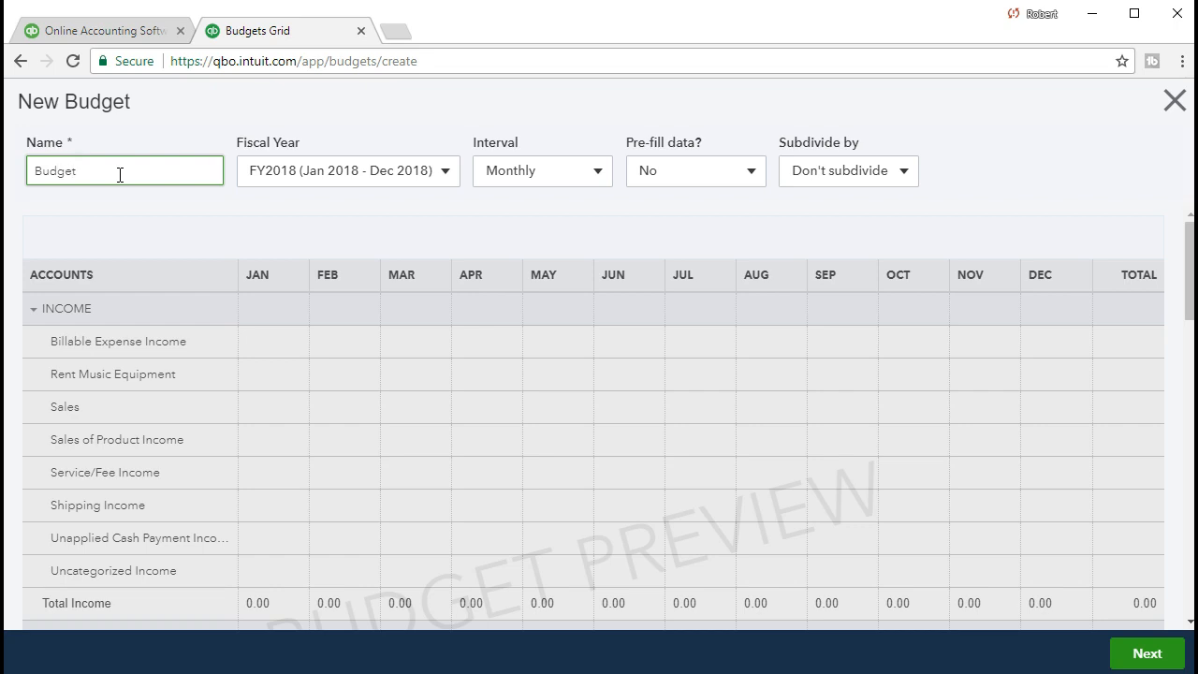
type(" 201")
type("21")
key("Tab")
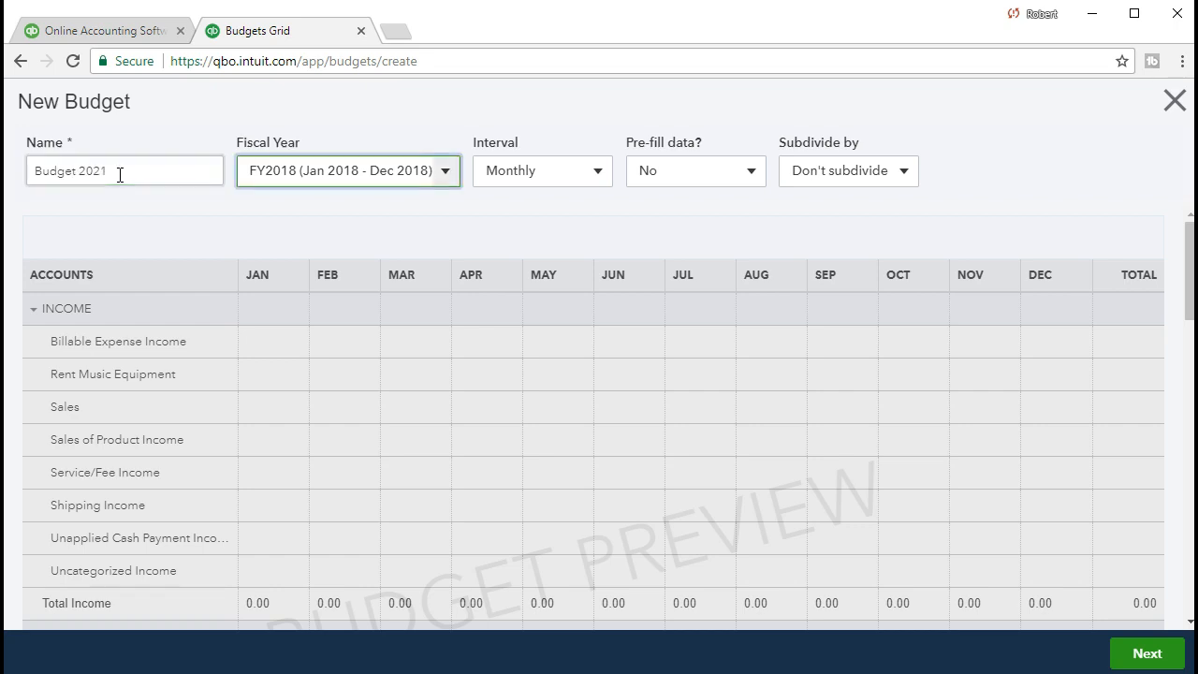
Step: Set the fiscal year to FY2021 (Jan 2021 - Dec 2021), check the pre-fill data options and proceed to the budget entry grid
left_click(452, 178)
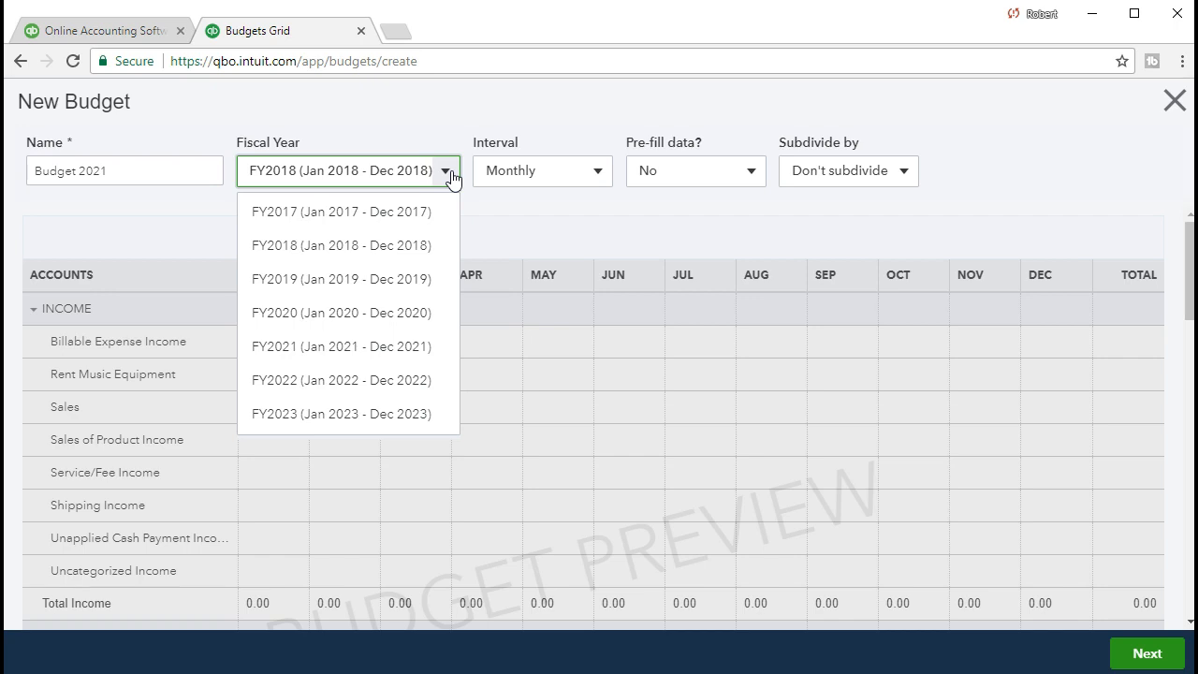
left_click(388, 346)
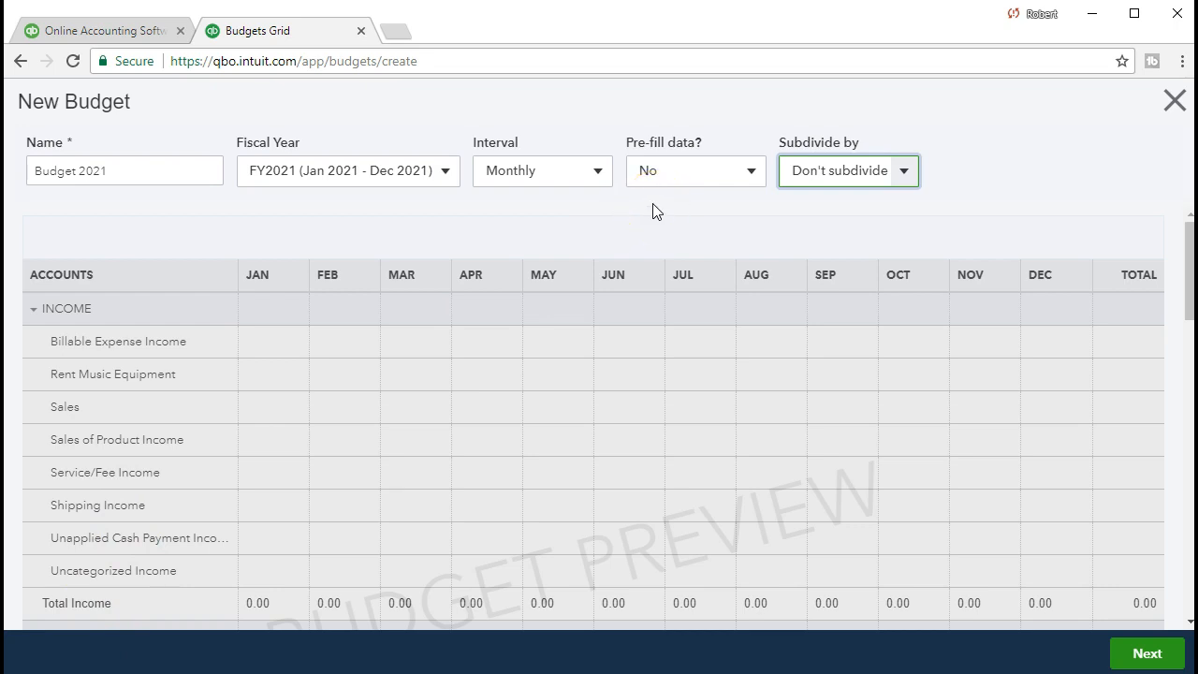
left_click(742, 187)
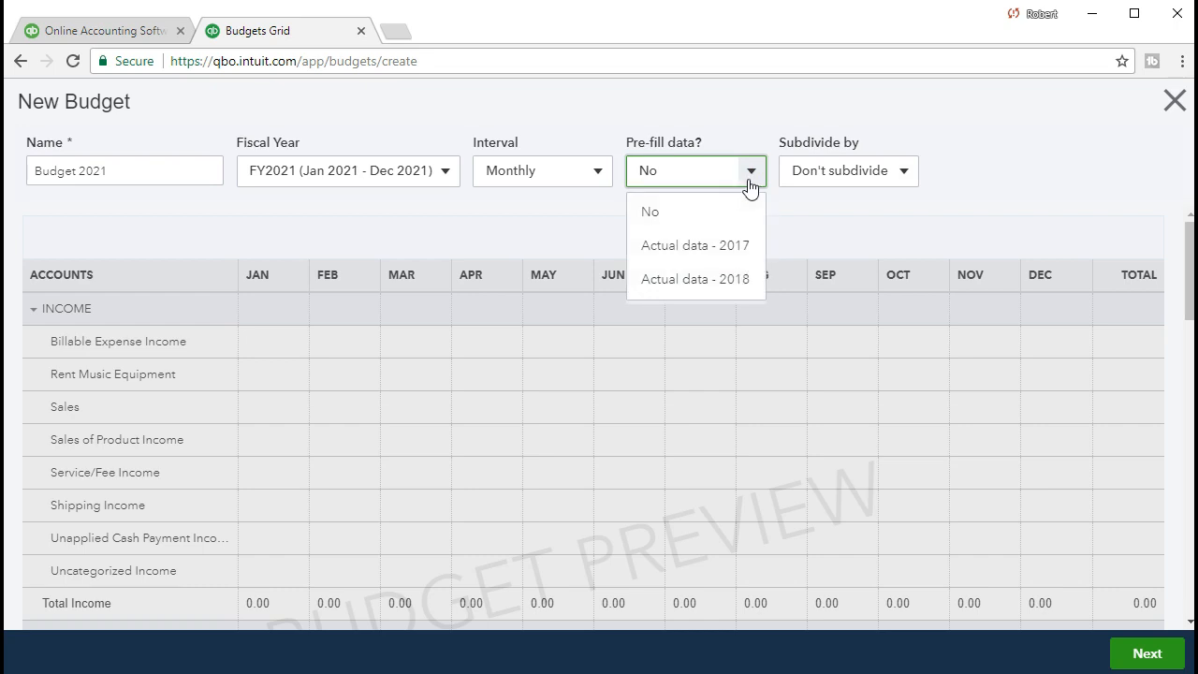
left_click(750, 186)
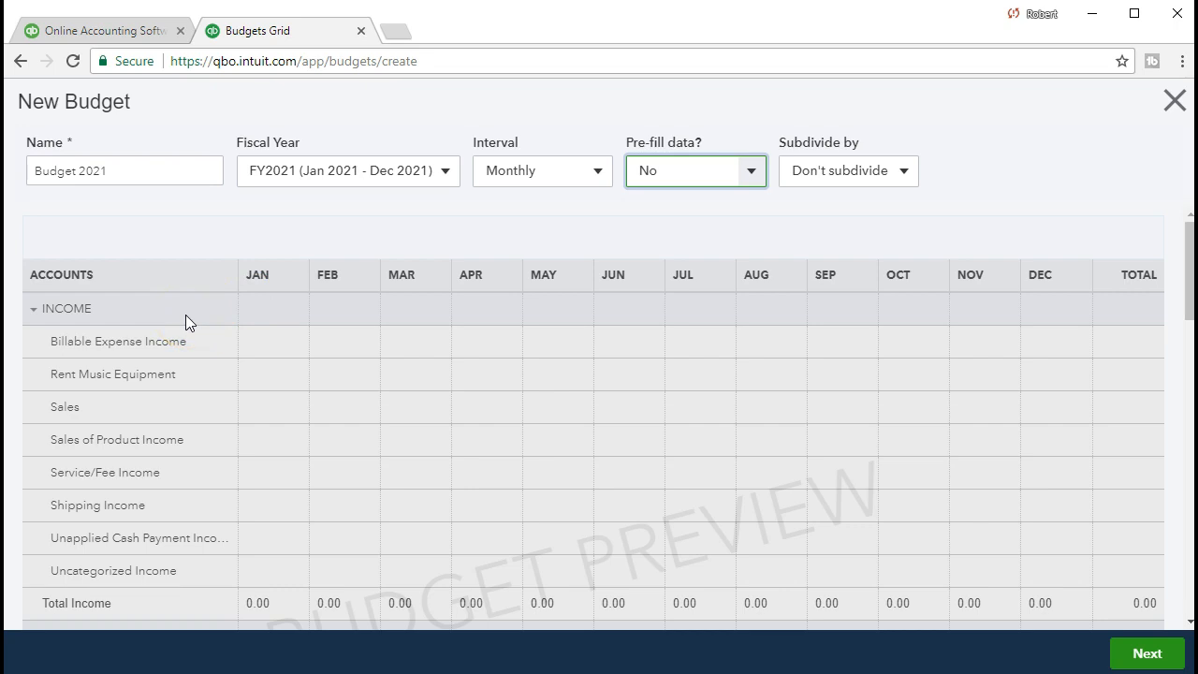
left_click(286, 454)
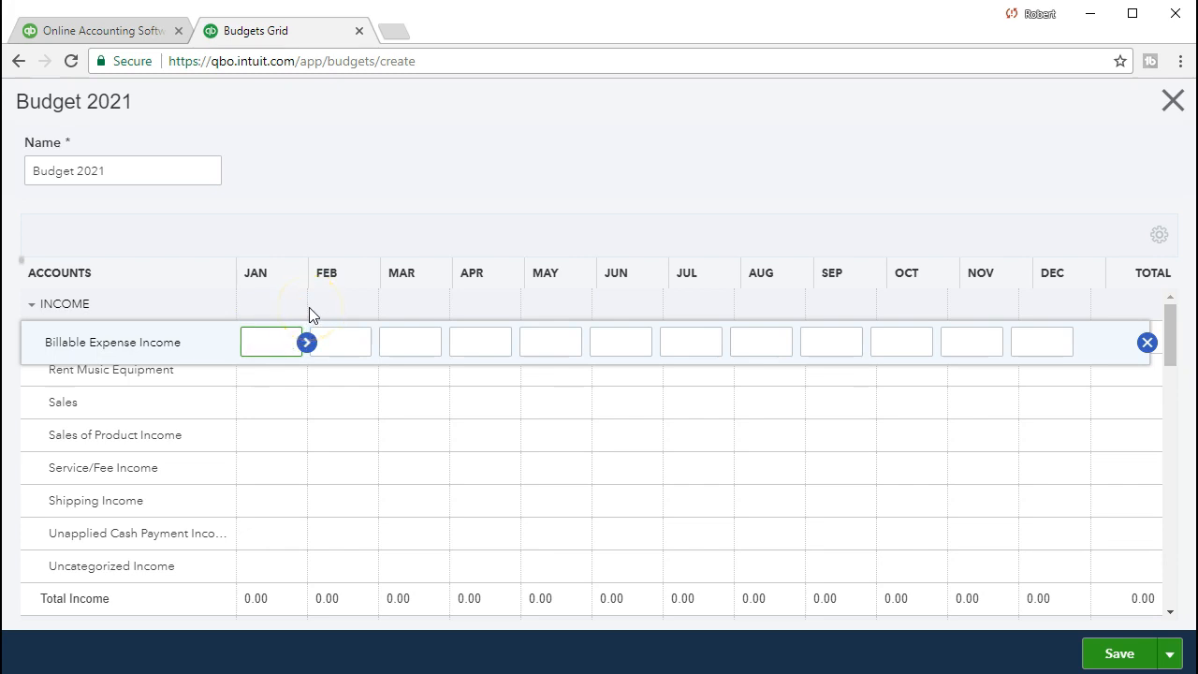
Step: Enter 500 as January's Sales of Product Income and copy it across the remaining months of the year
left_click(281, 335)
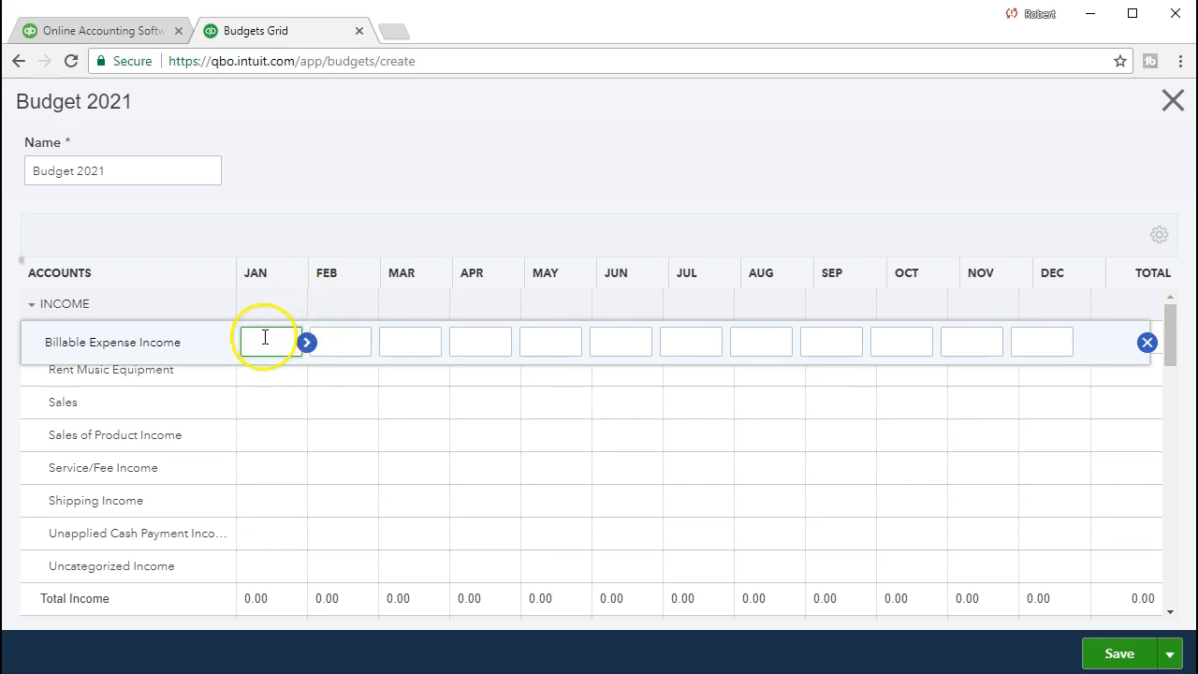
left_click(292, 376)
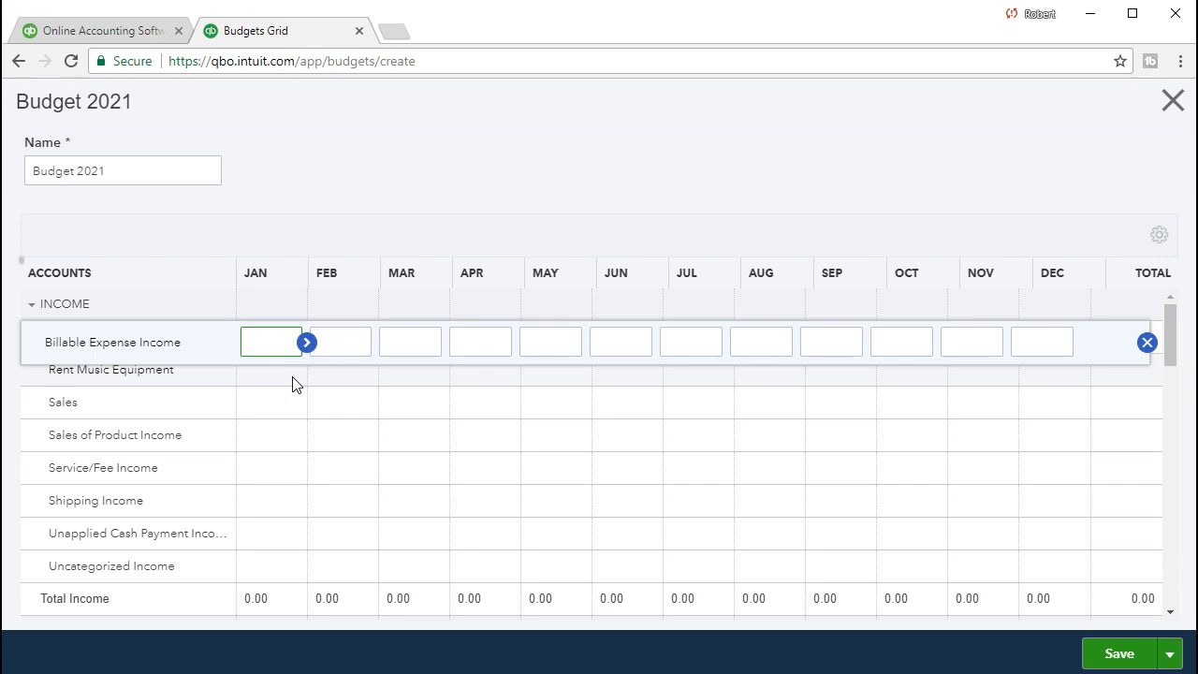
left_click(277, 435)
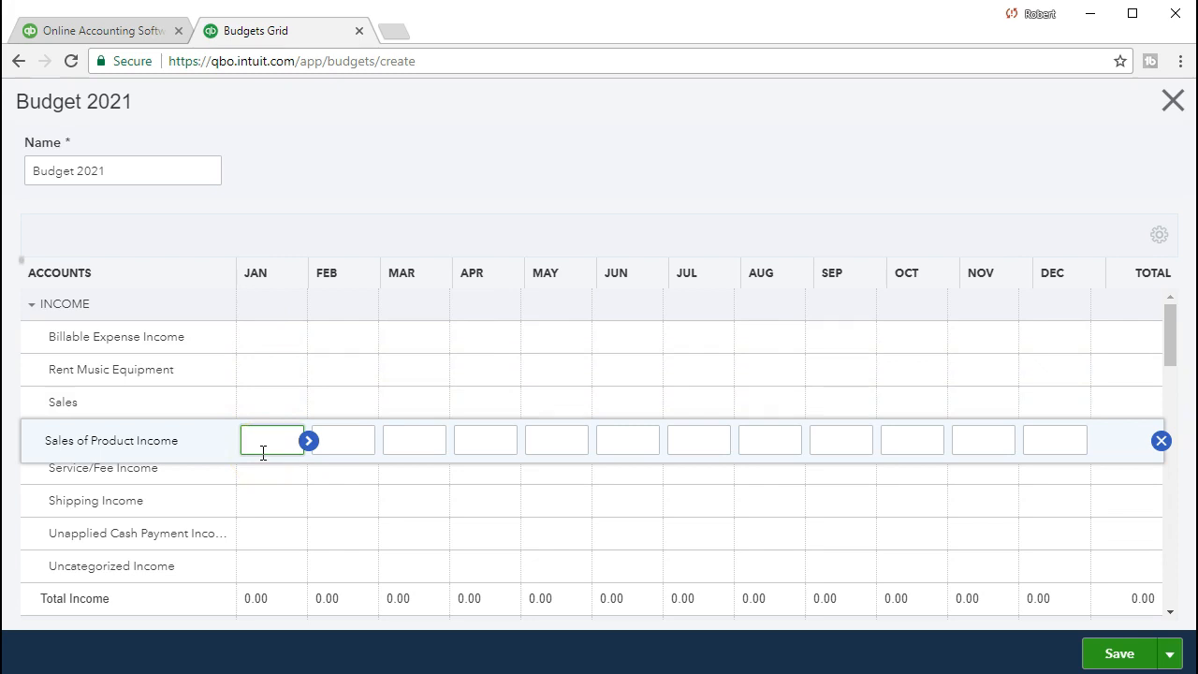
type("500")
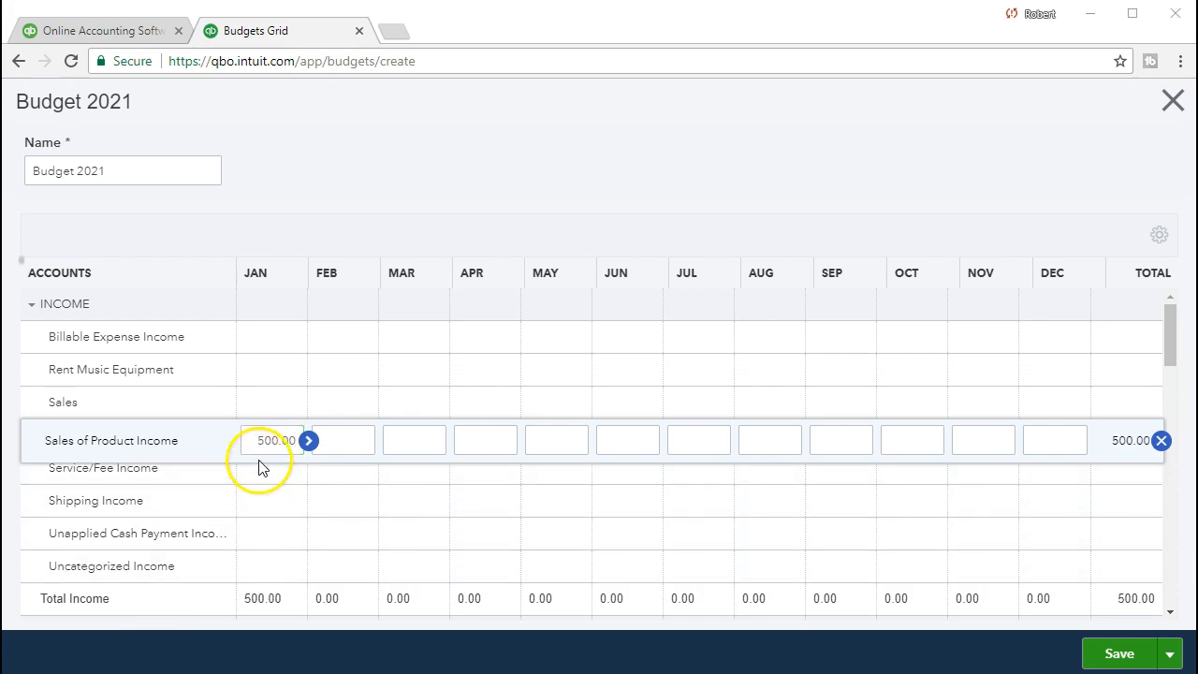
left_click(308, 442)
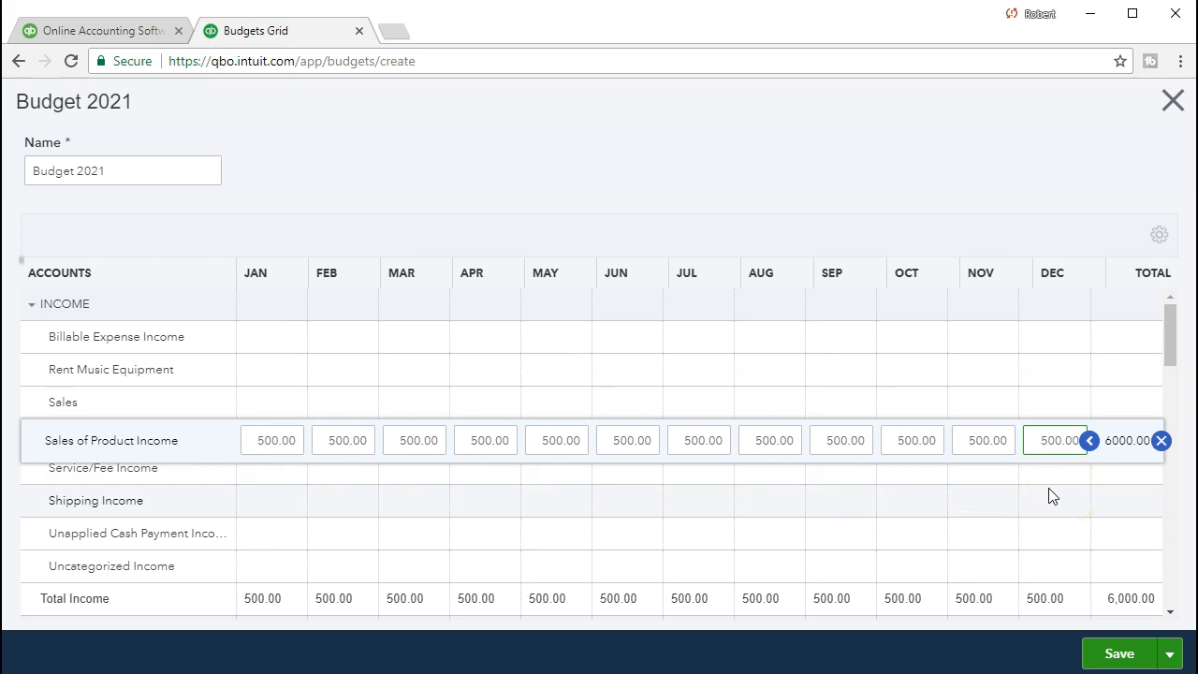
Step: Set Sales of Product Income to 575 for February, 661.25 for March and 760.44 for April
left_click(354, 442)
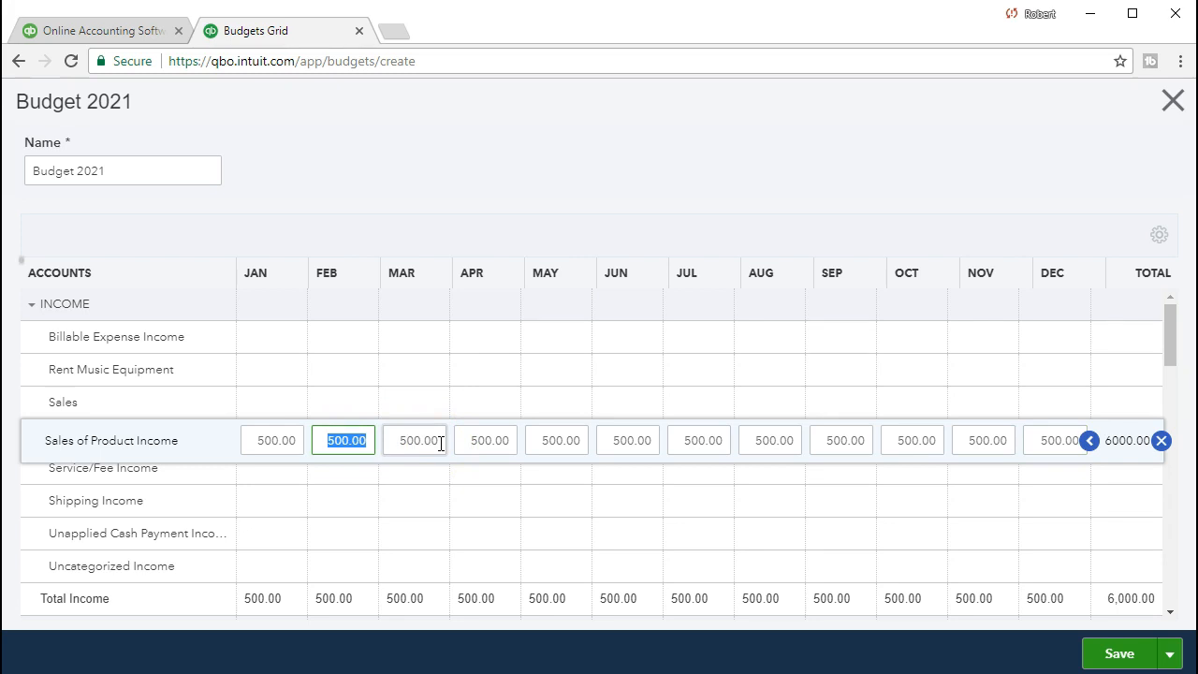
type("575")
key("Tab")
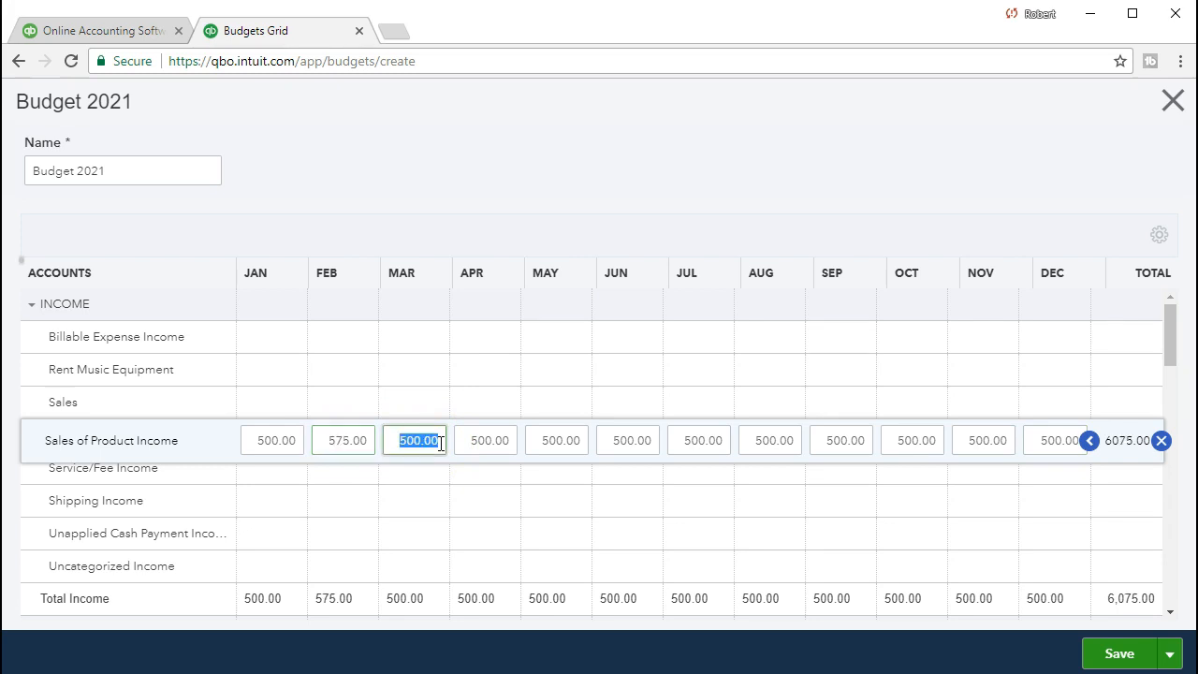
type("661.25")
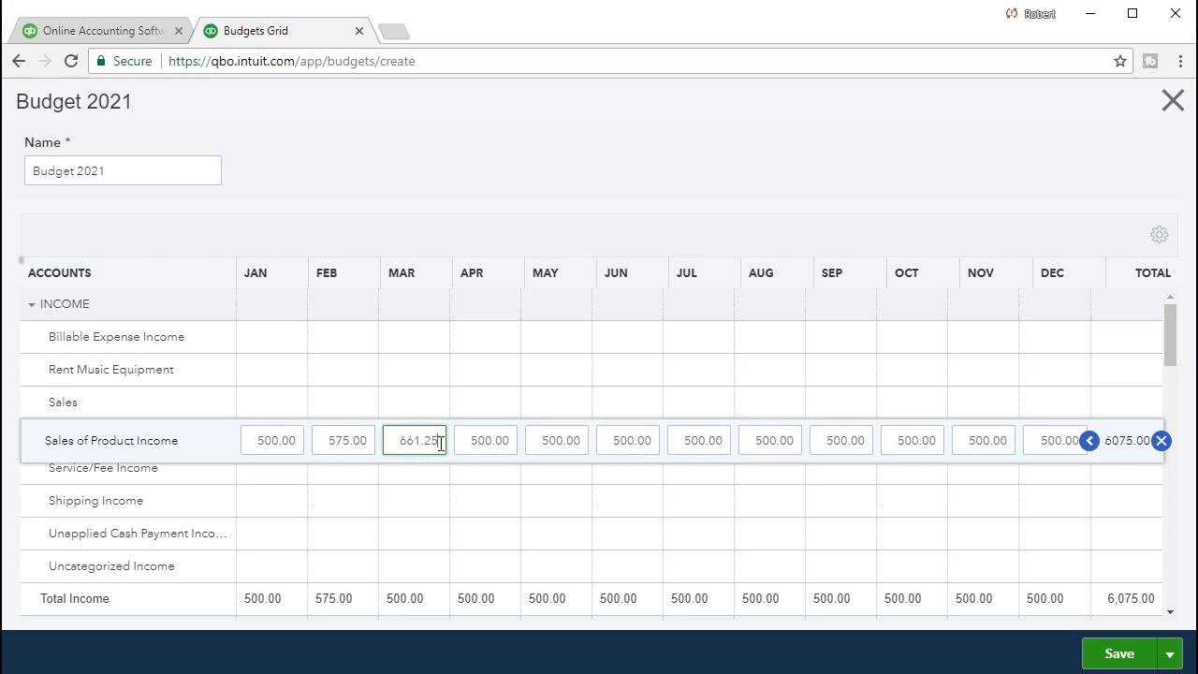
key("Tab")
type("760.44")
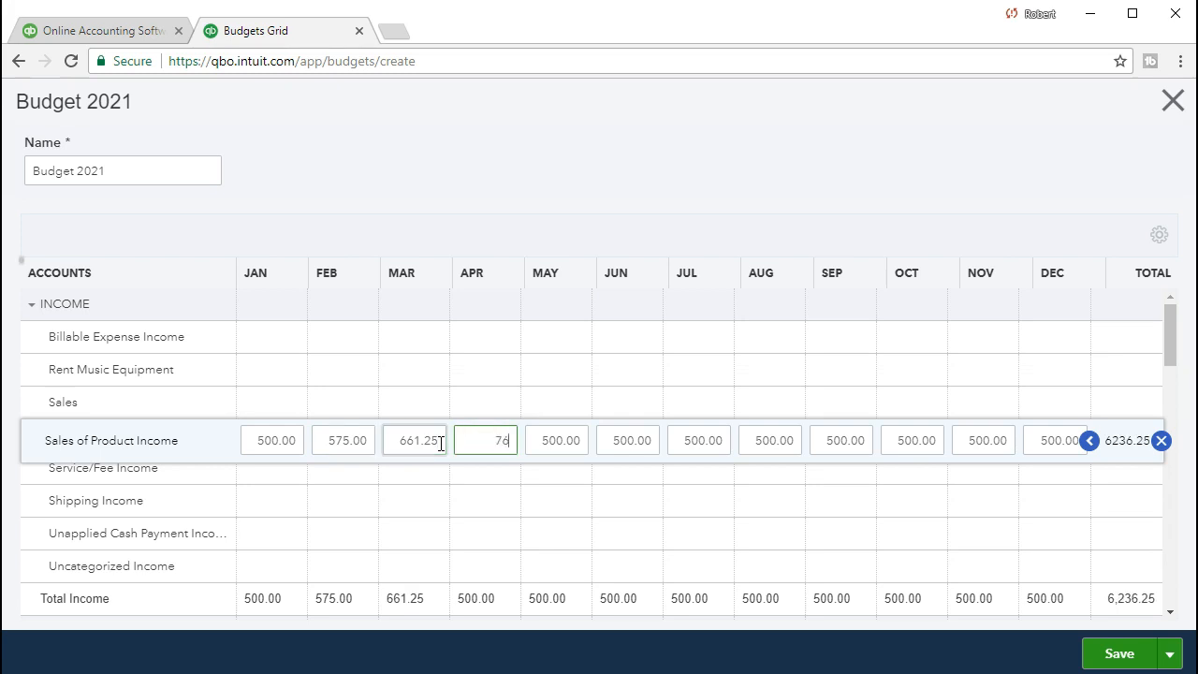
key("Tab")
Step: Set Sales of Product Income to 874.51 for May, 1,005.69 for June, 1,156.54 for July and 1,330.02 for August
type("874.51")
key("Tab")
type("1,005.69")
key("Tab")
type("1,156.54")
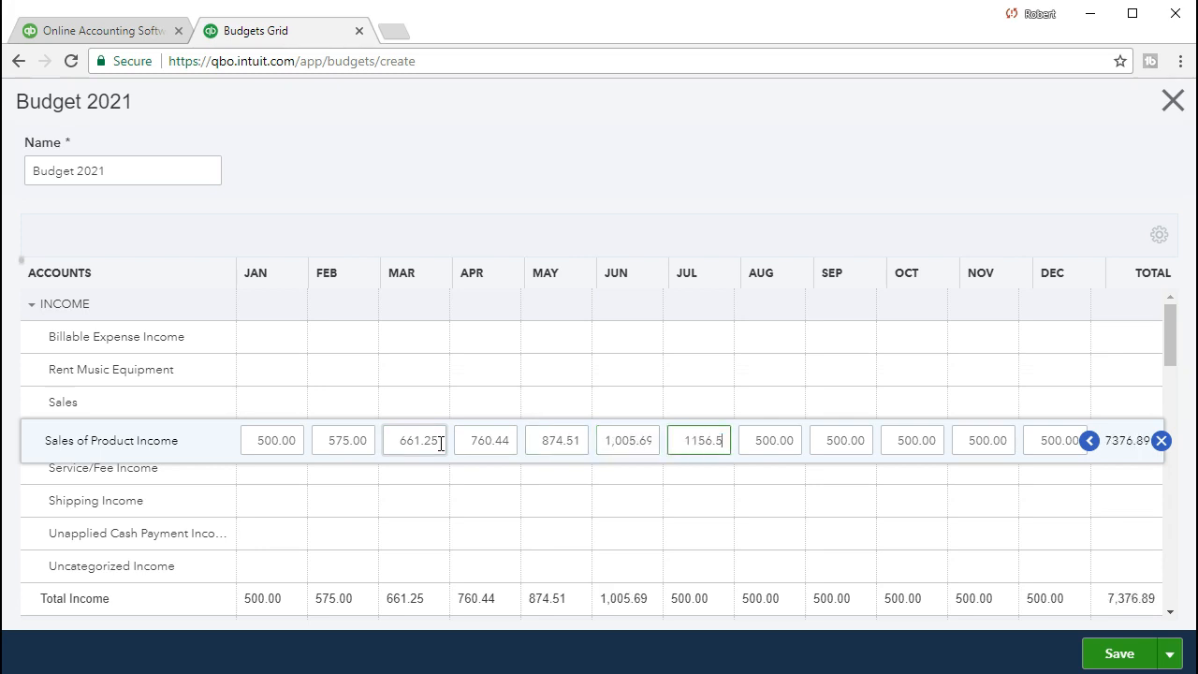
key("Tab")
type("1,330.02")
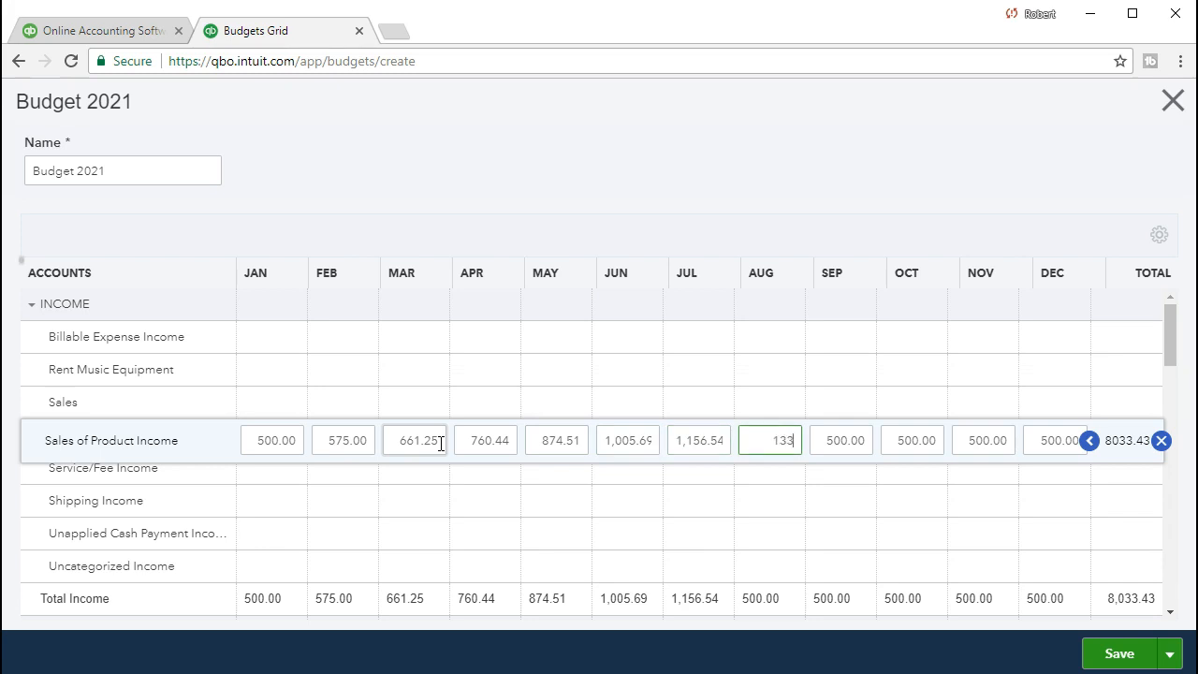
key("Tab")
Step: Set Sales of Product Income to 1,529.52 for September, 1,758.95 for October, 2,022.79 for November and 2,326 for December
type("1529.52")
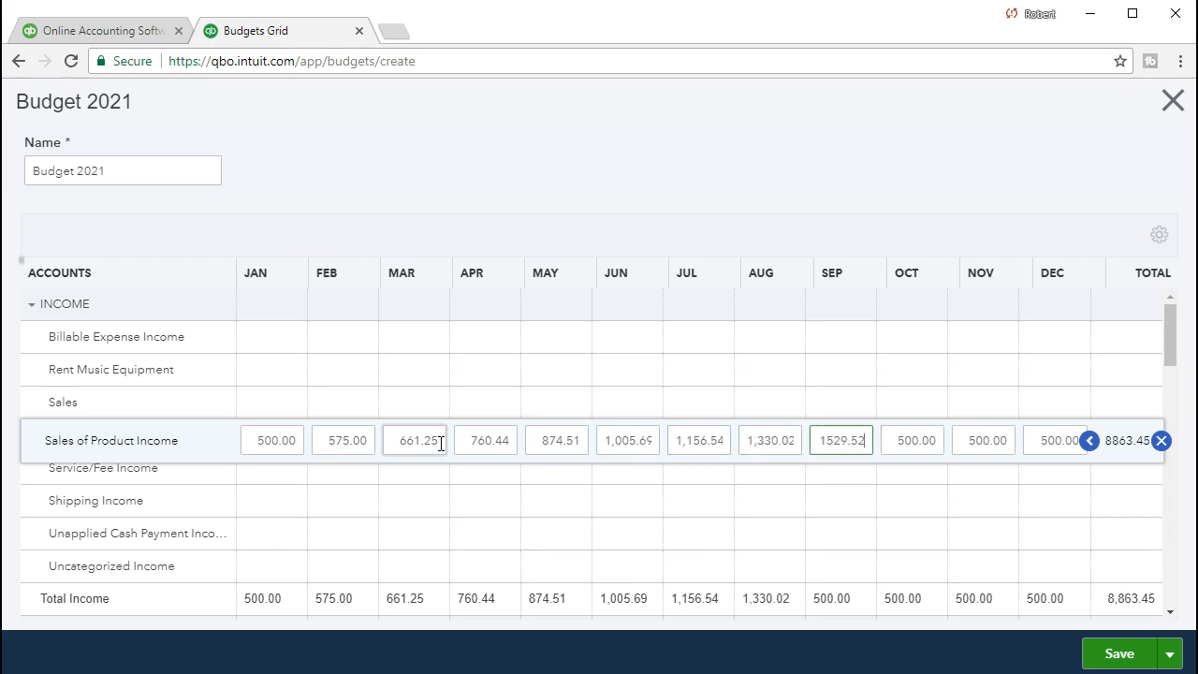
key("Tab")
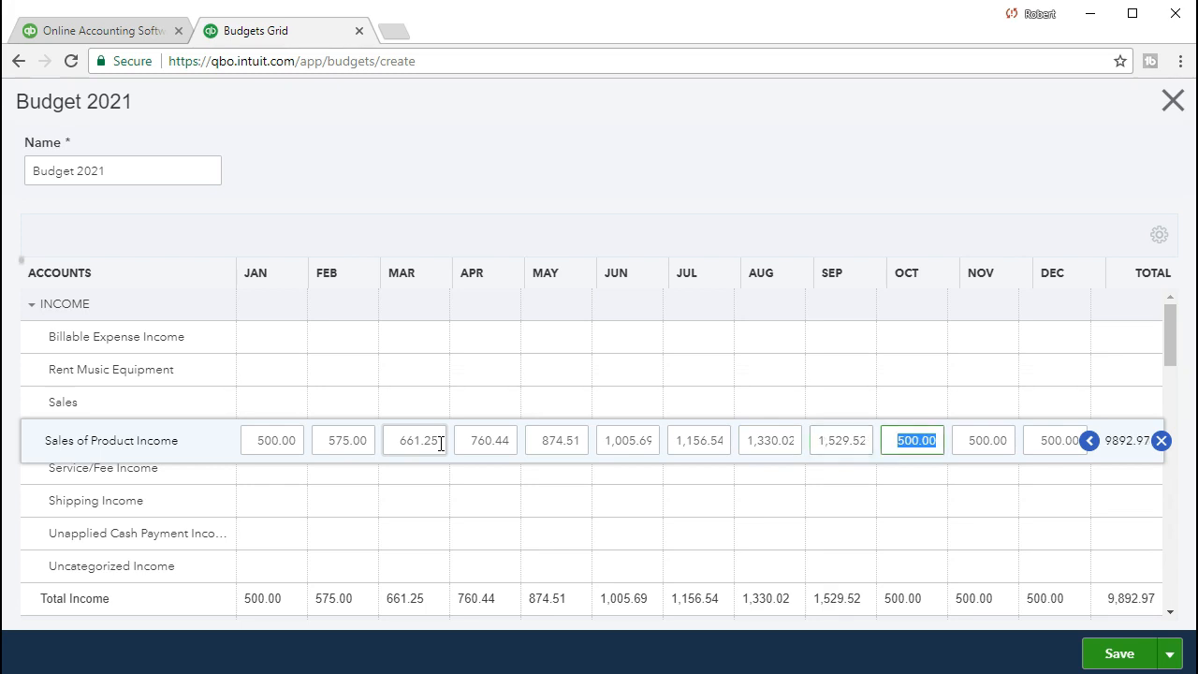
type("1758.95")
key("Tab")
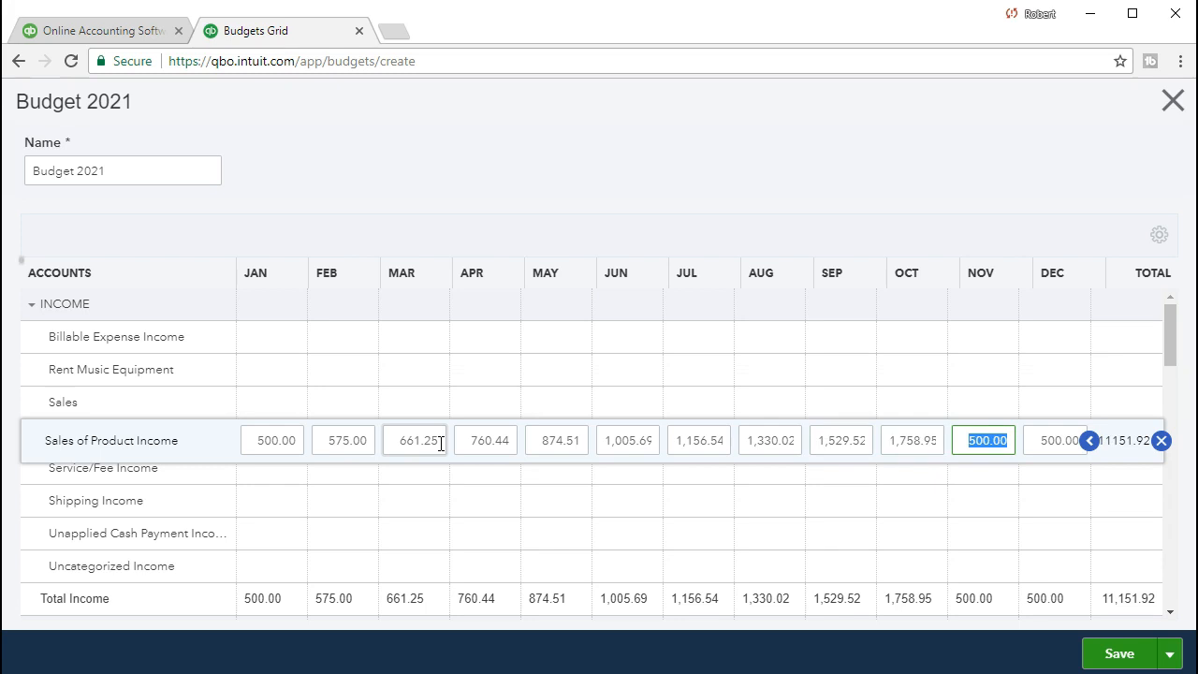
type("2,022.79")
key("Tab")
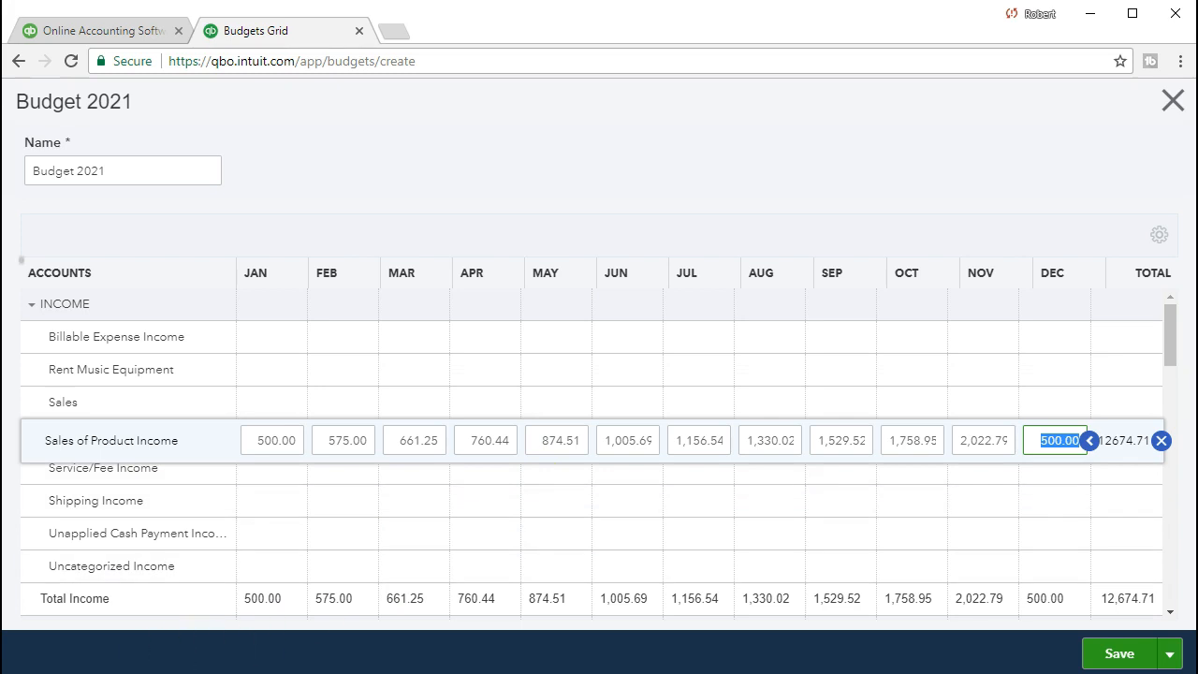
left_click(1042, 445)
left_click_drag(1042, 446, 1121, 450)
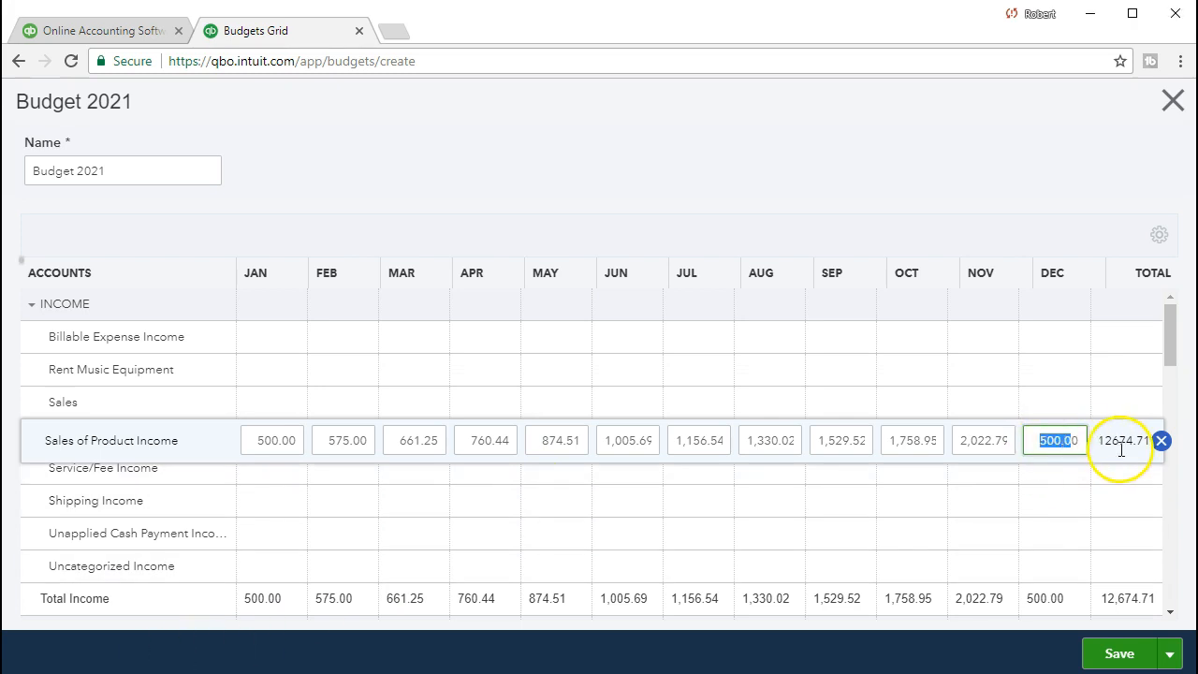
type("2326")
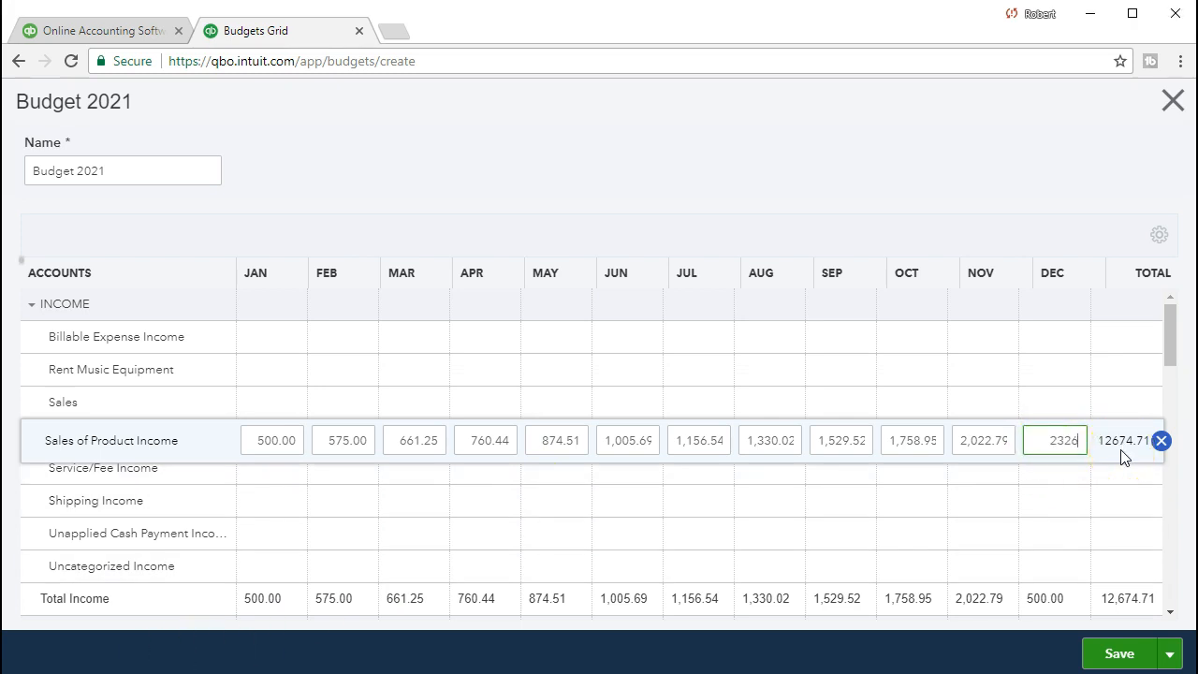
key("Tab")
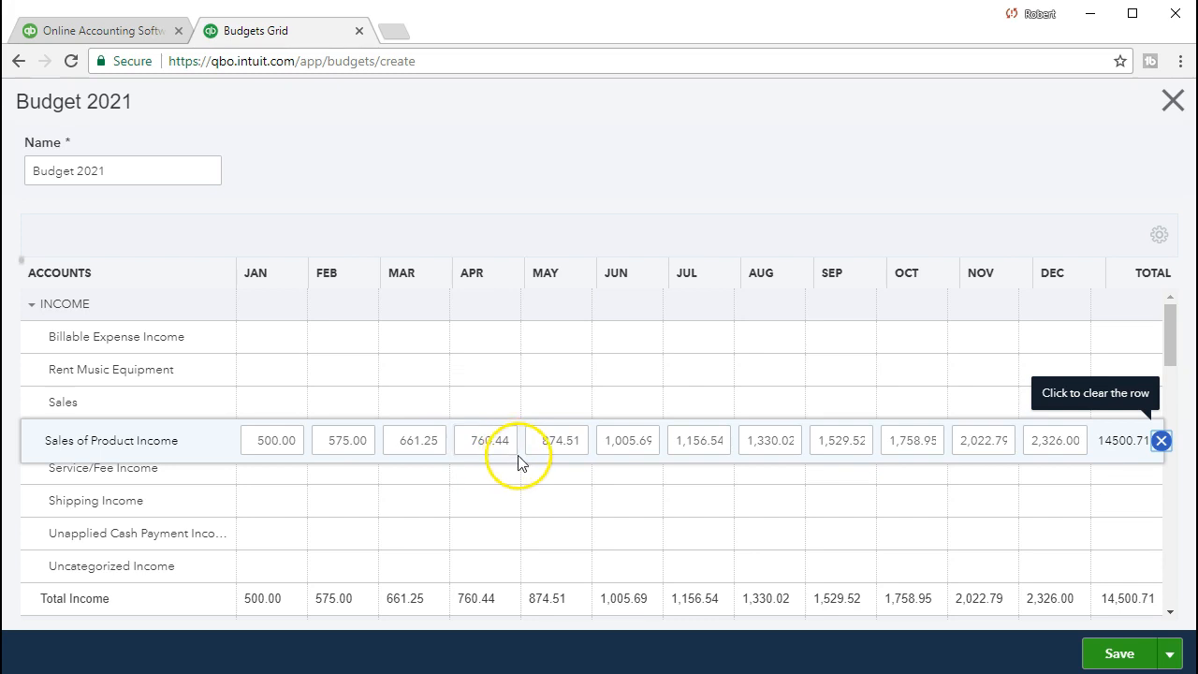
Step: Enter 1,000 as January's Rent Music Equipment income and copy it across the remaining months
left_click(269, 481)
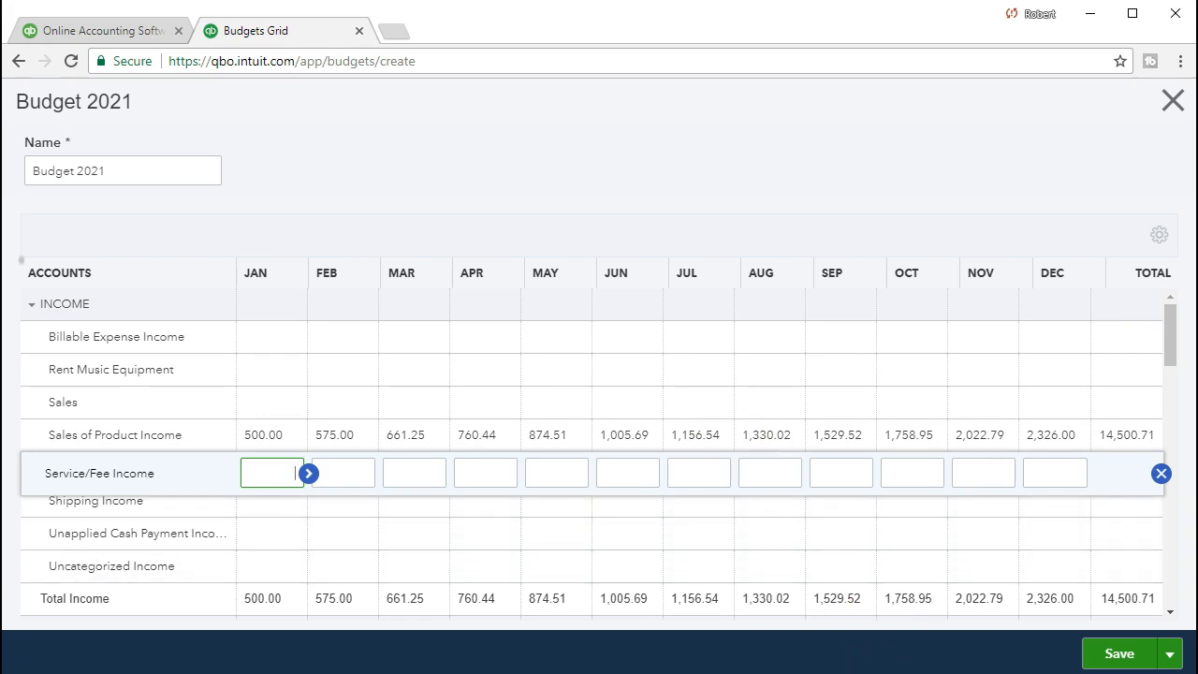
left_click(265, 373)
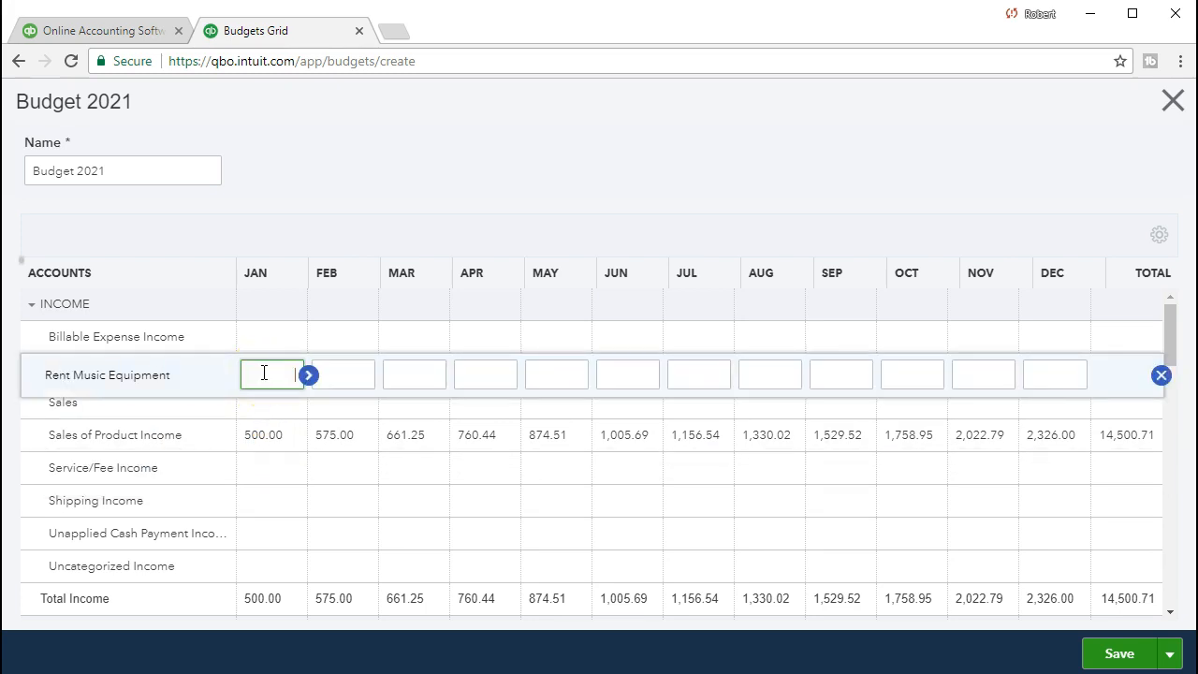
type("1000")
key("Tab")
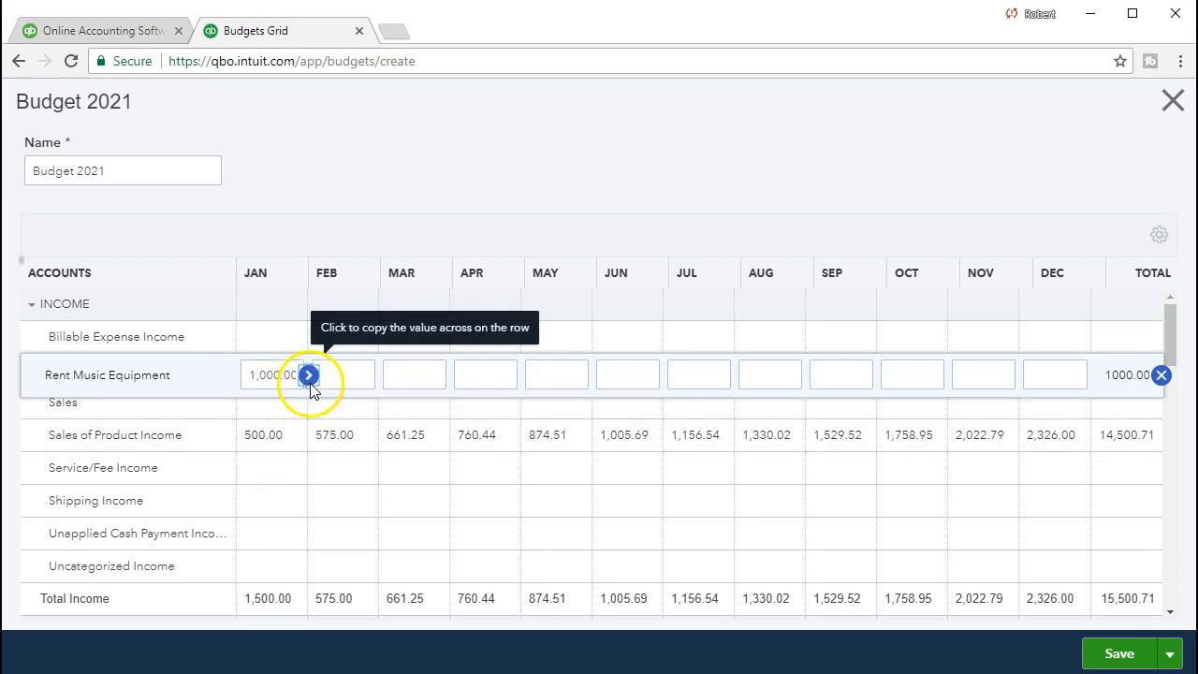
left_click(308, 375)
Step: Raise Rent Music Equipment income by 1,000 each month, from 2,000 in February to 12,000 in December
left_click(290, 376)
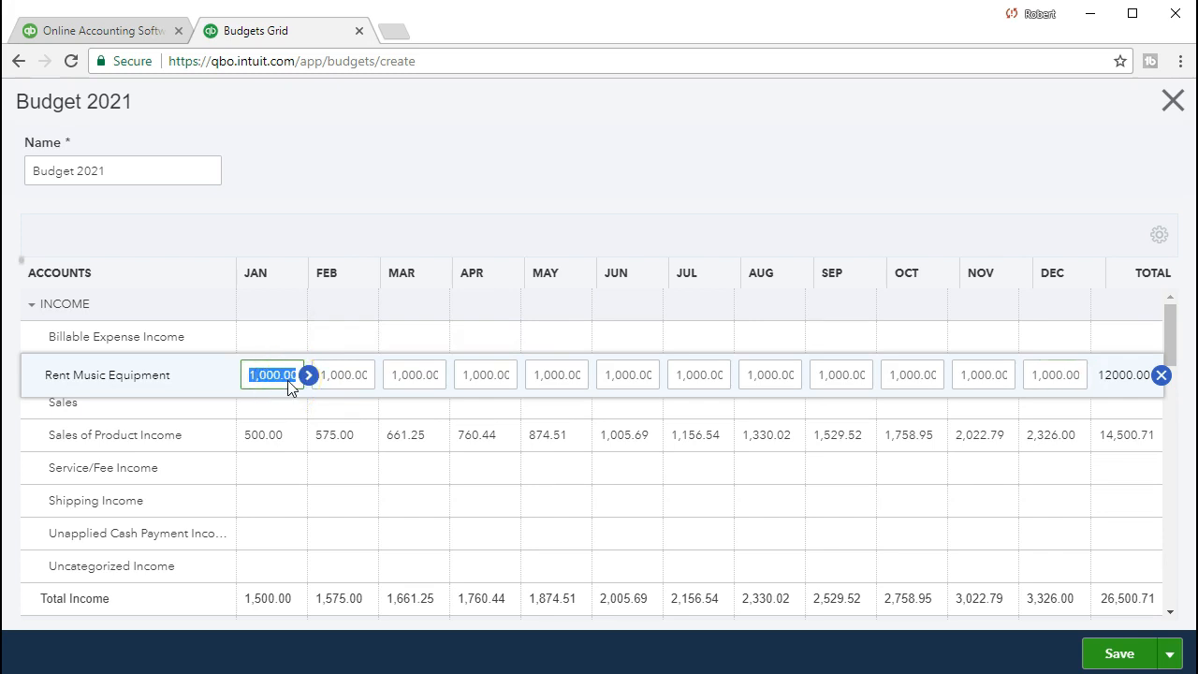
key("Tab")
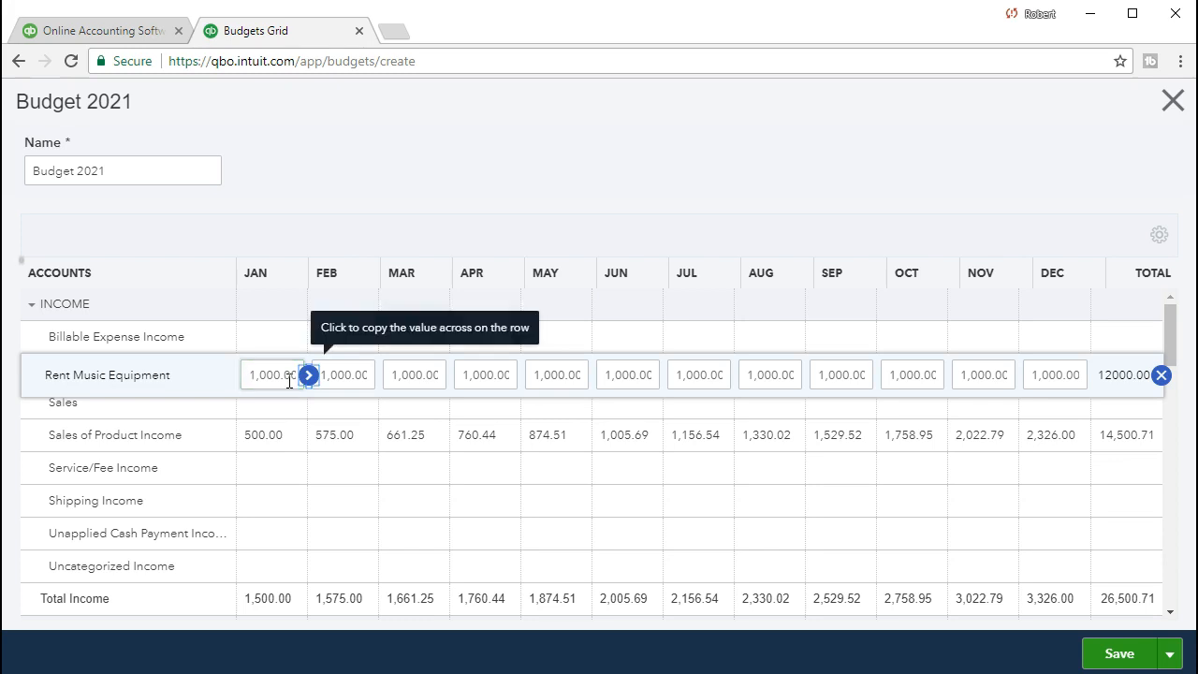
key("Tab")
type("2,00")
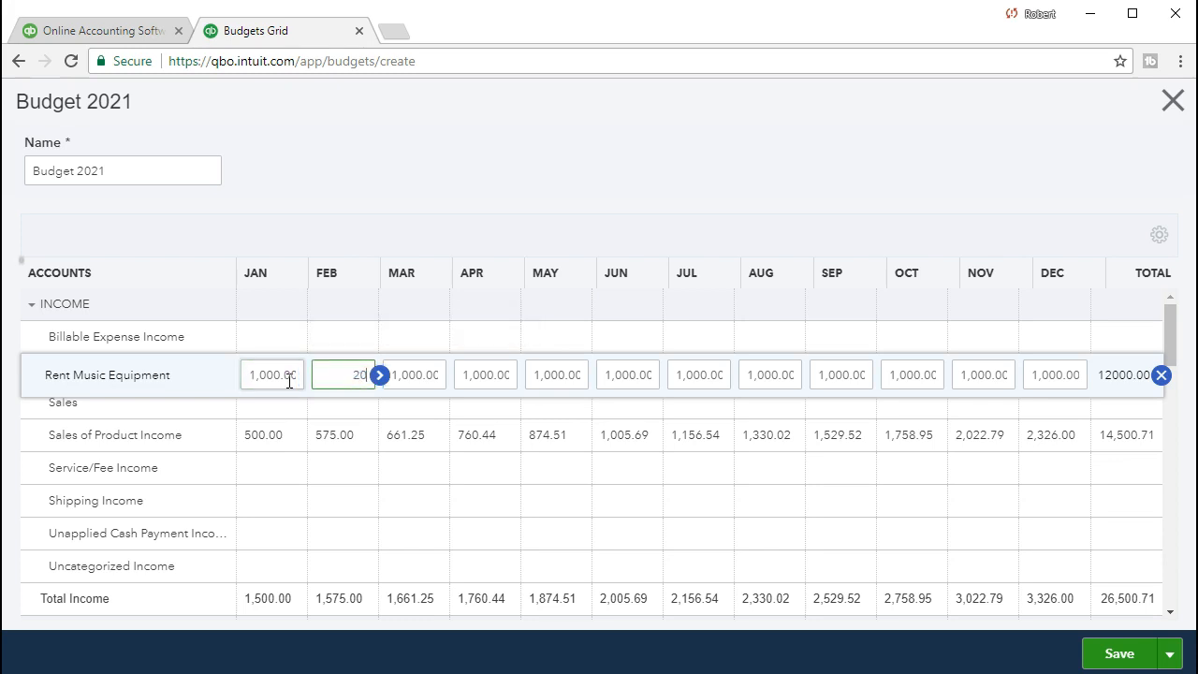
type("00")
key("Tab")
key("Tab")
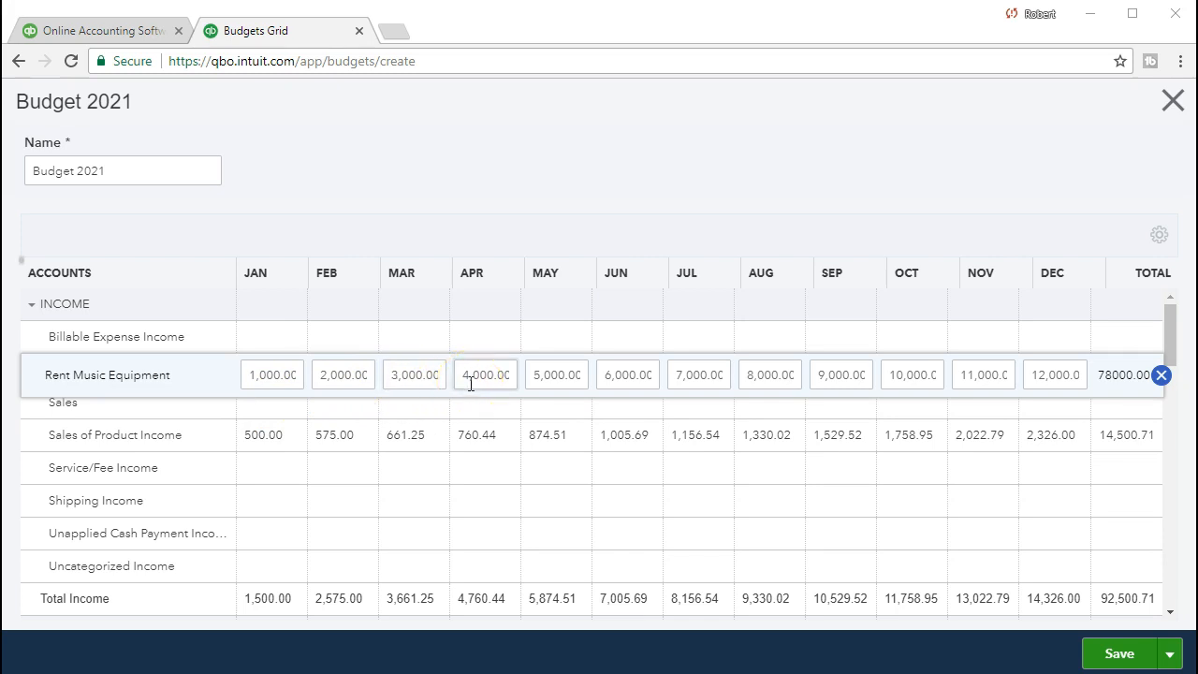
left_click(476, 621)
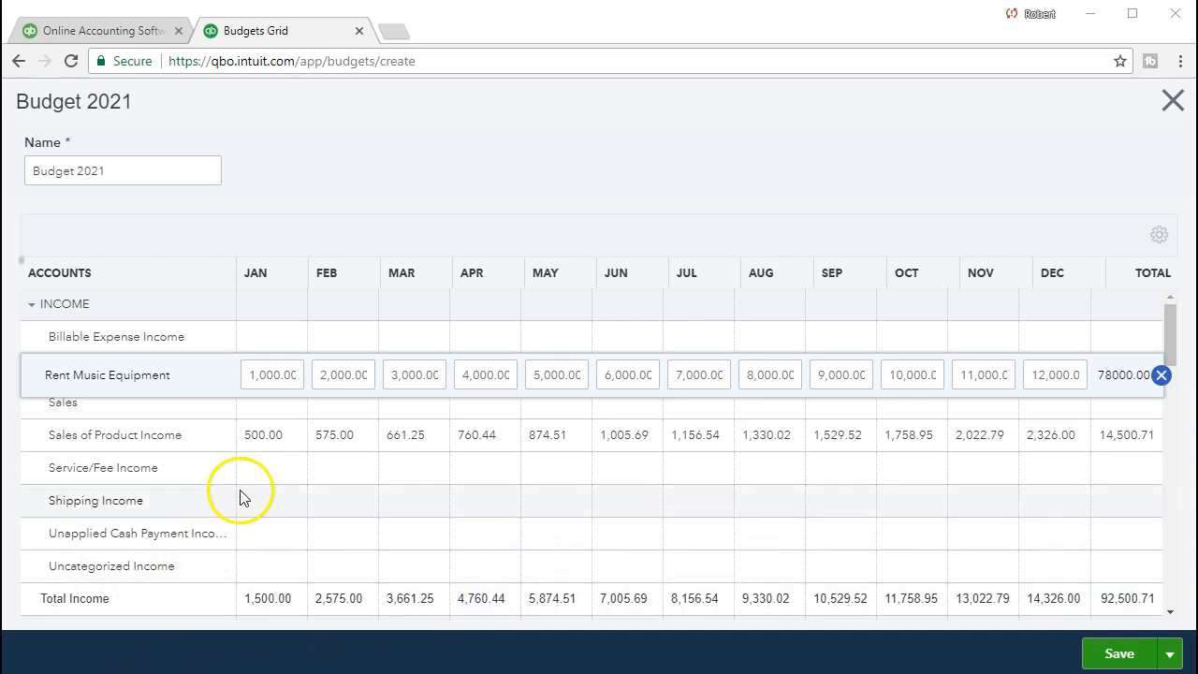
Step: Budget Service/Fee Income at 2,500 for January, copy it across the year, and raise each following month by 500 to 8,000 in December
left_click(264, 470)
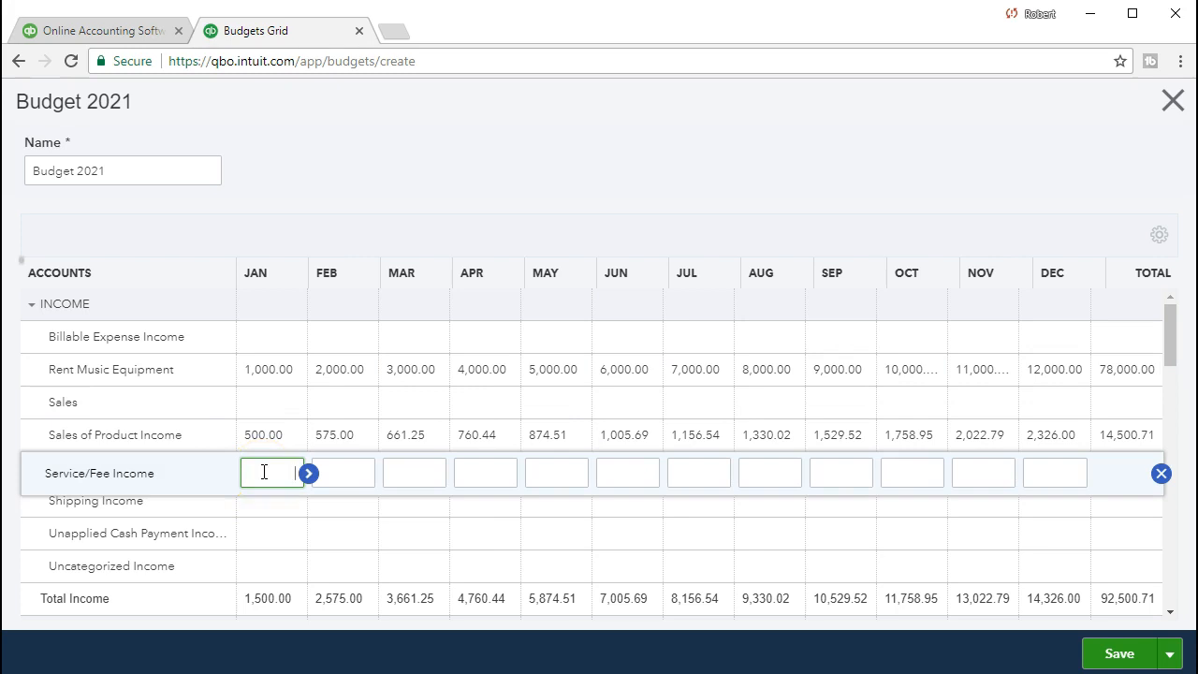
type("2500")
key("Tab")
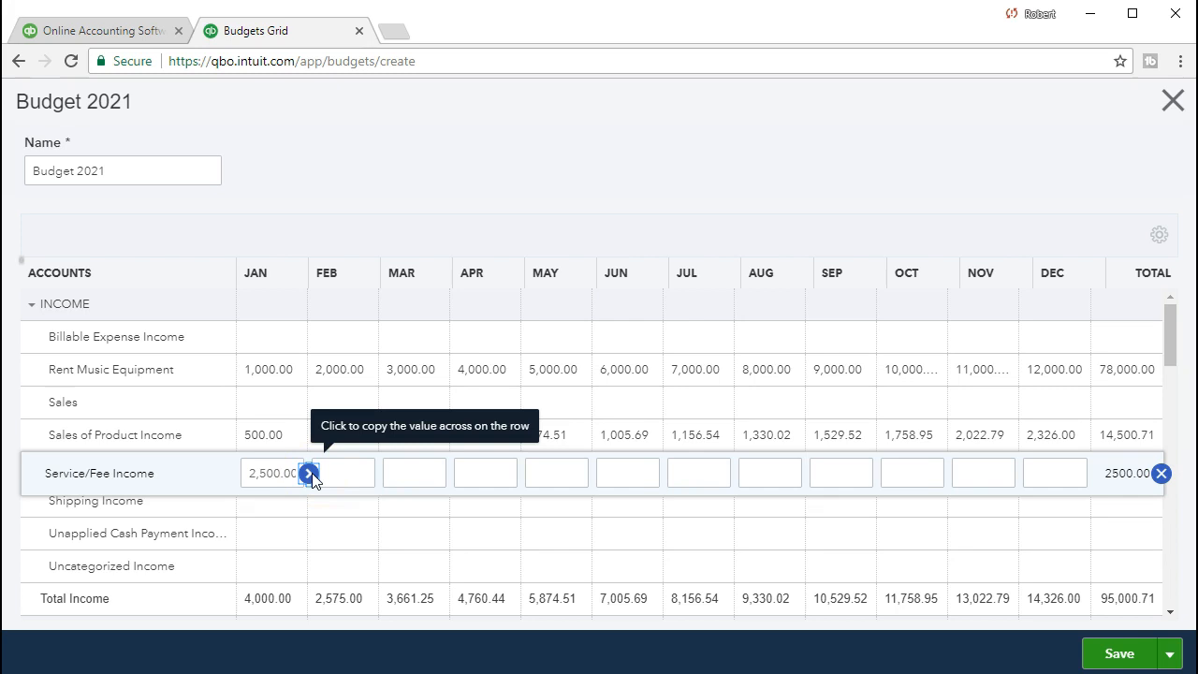
left_click(310, 475)
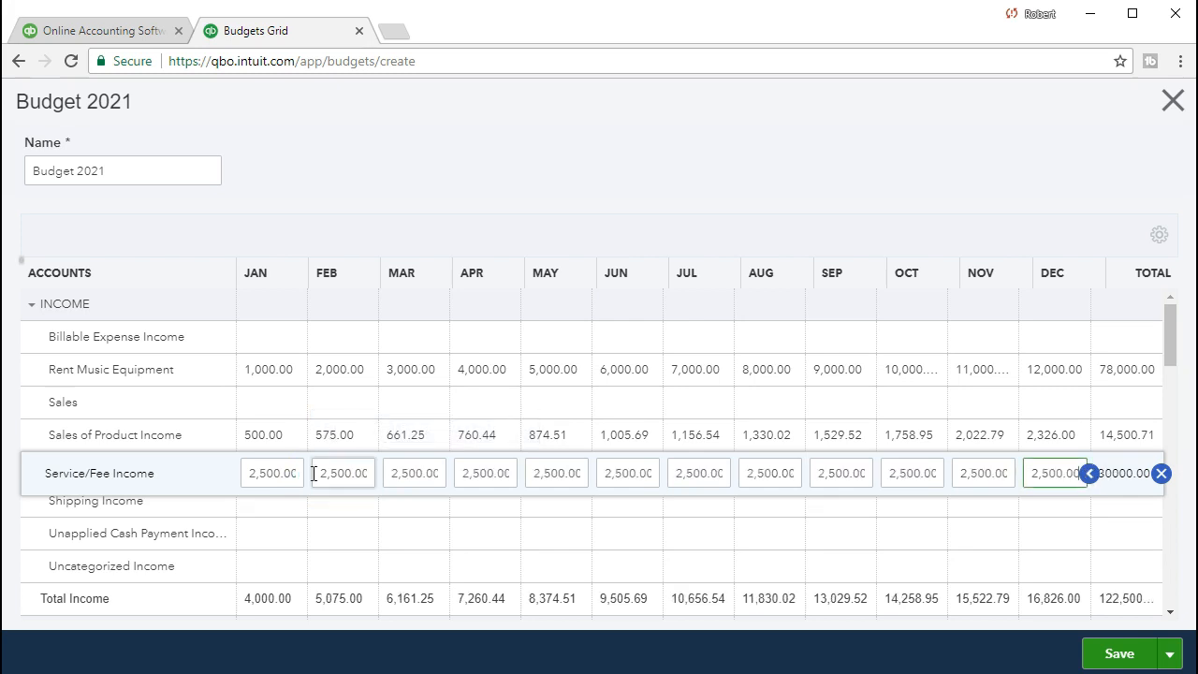
left_click(324, 478)
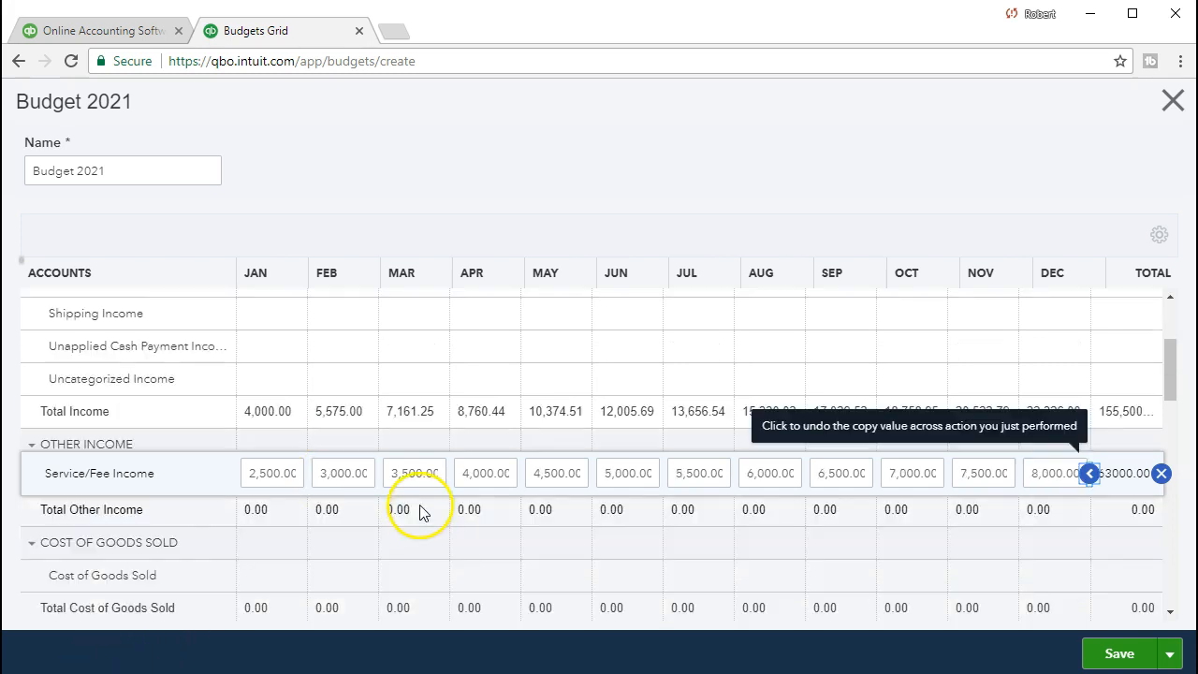
Step: Check the monthly Service/Fee Income amounts and look over the income totals, other income and cost of goods sold sections
left_click(279, 474)
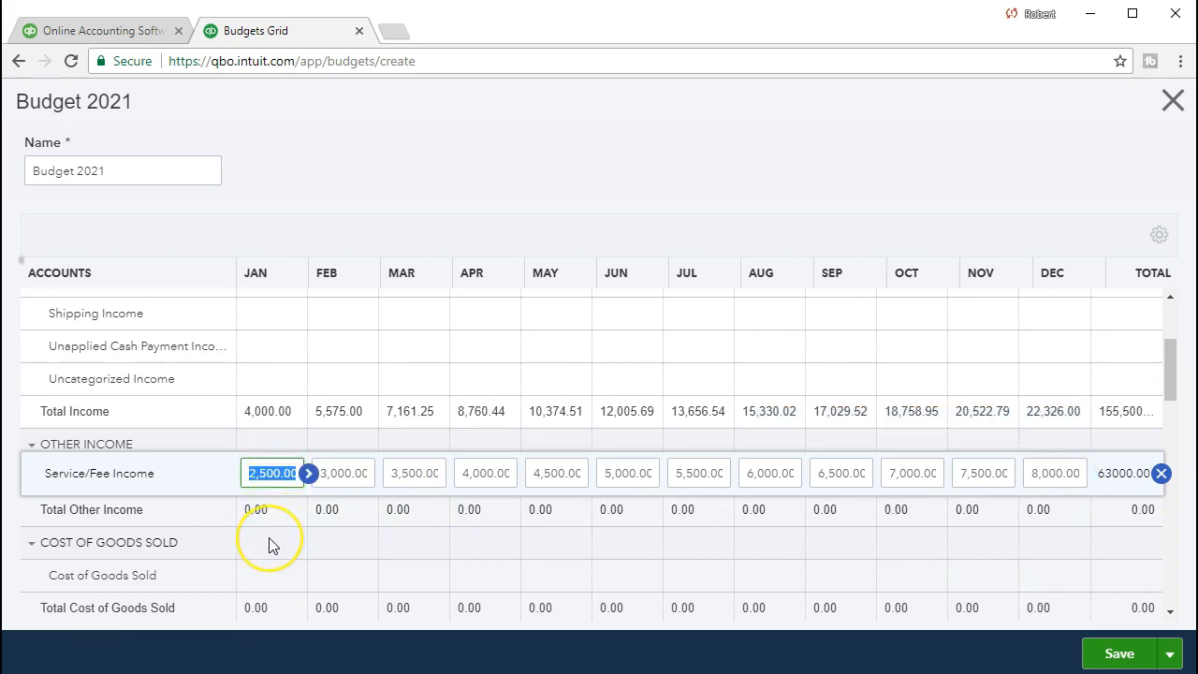
key("Tab")
key("Tab")
key("Tab")
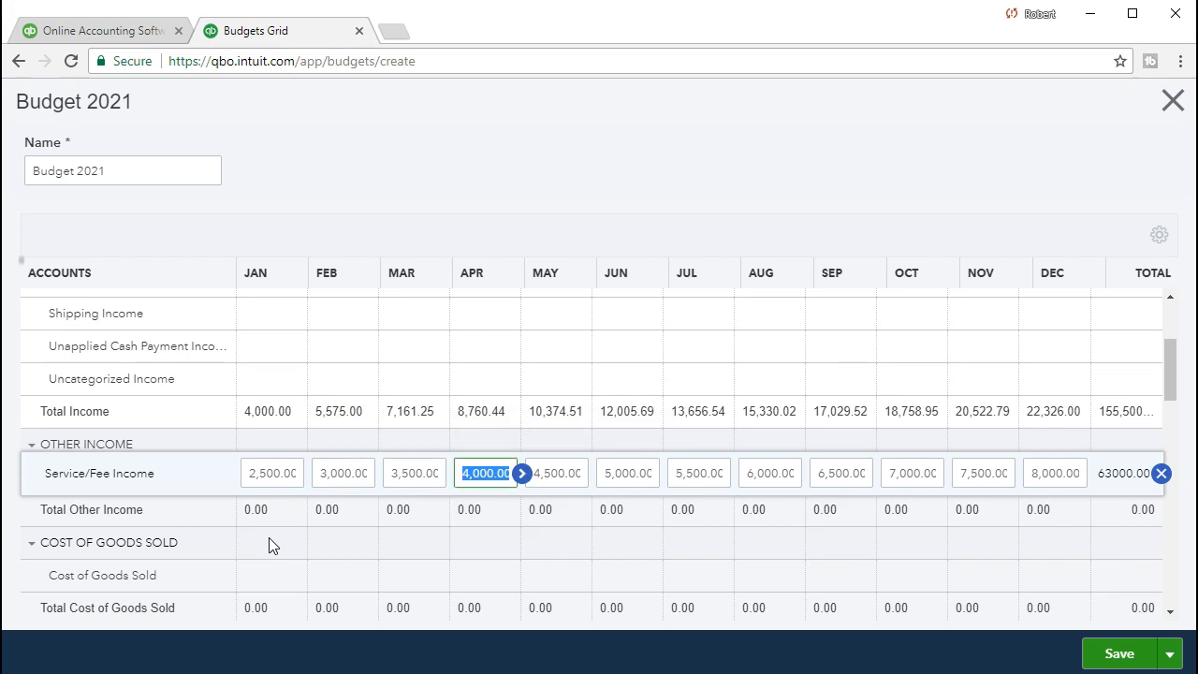
scroll(270, 546, "down", 1)
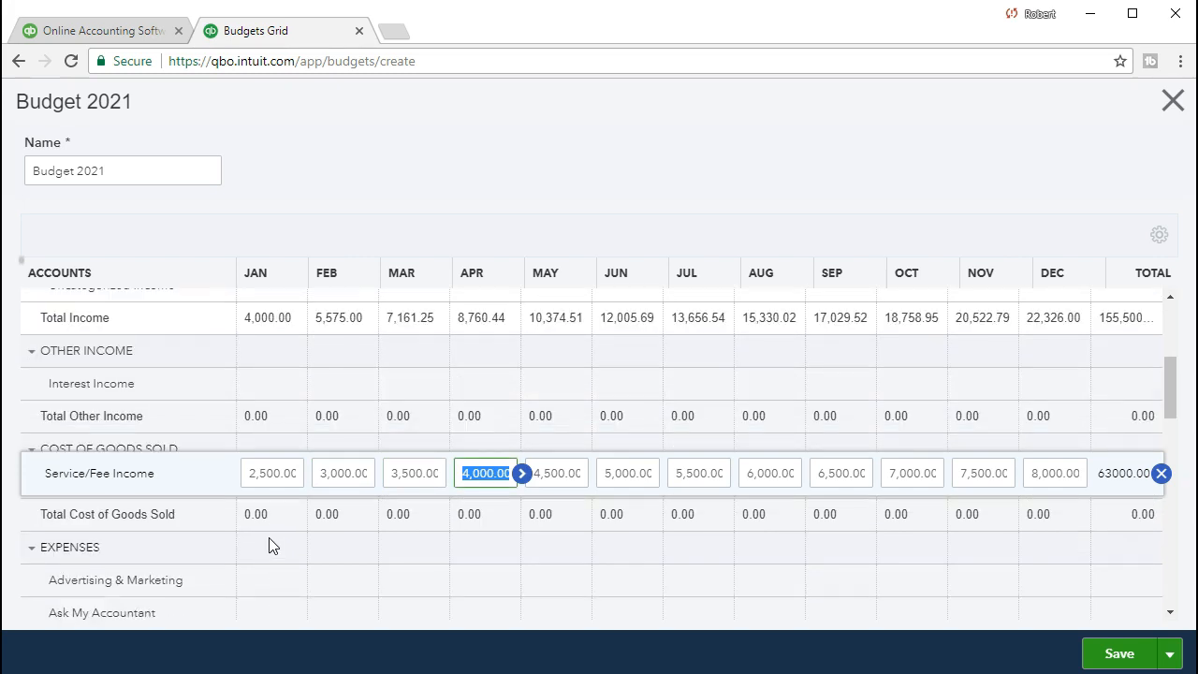
scroll(270, 543, "up", 1)
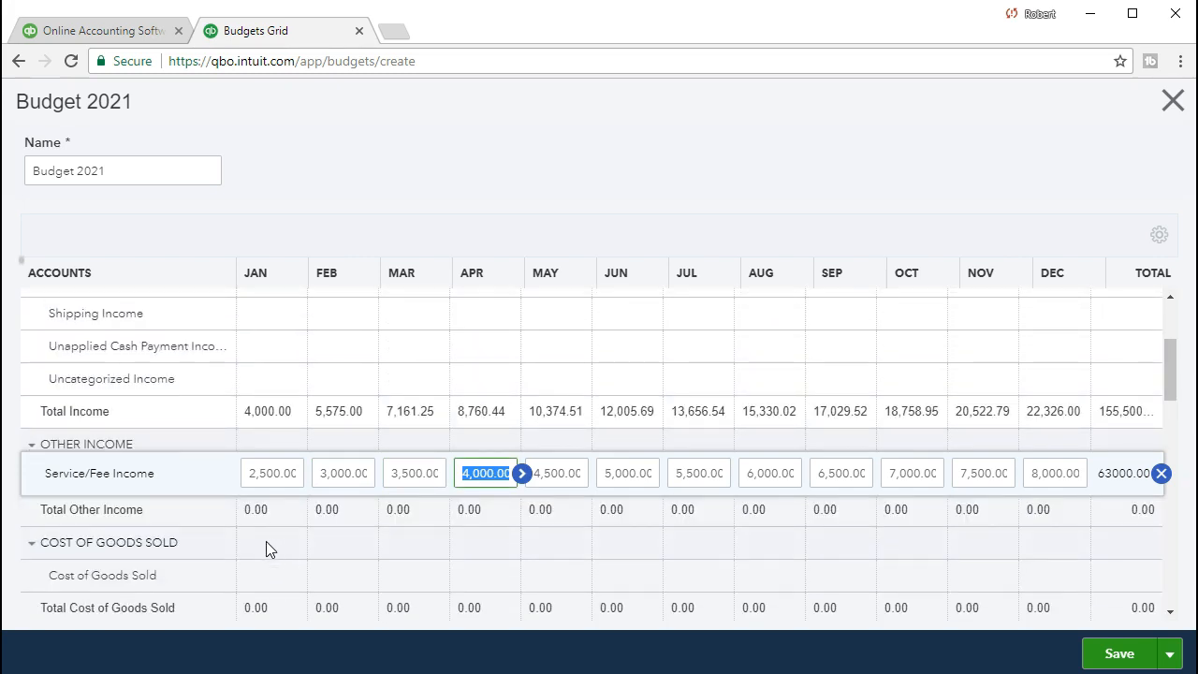
scroll(266, 541, "up", 2)
scroll(266, 538, "down", 1)
scroll(267, 538, "down", 1)
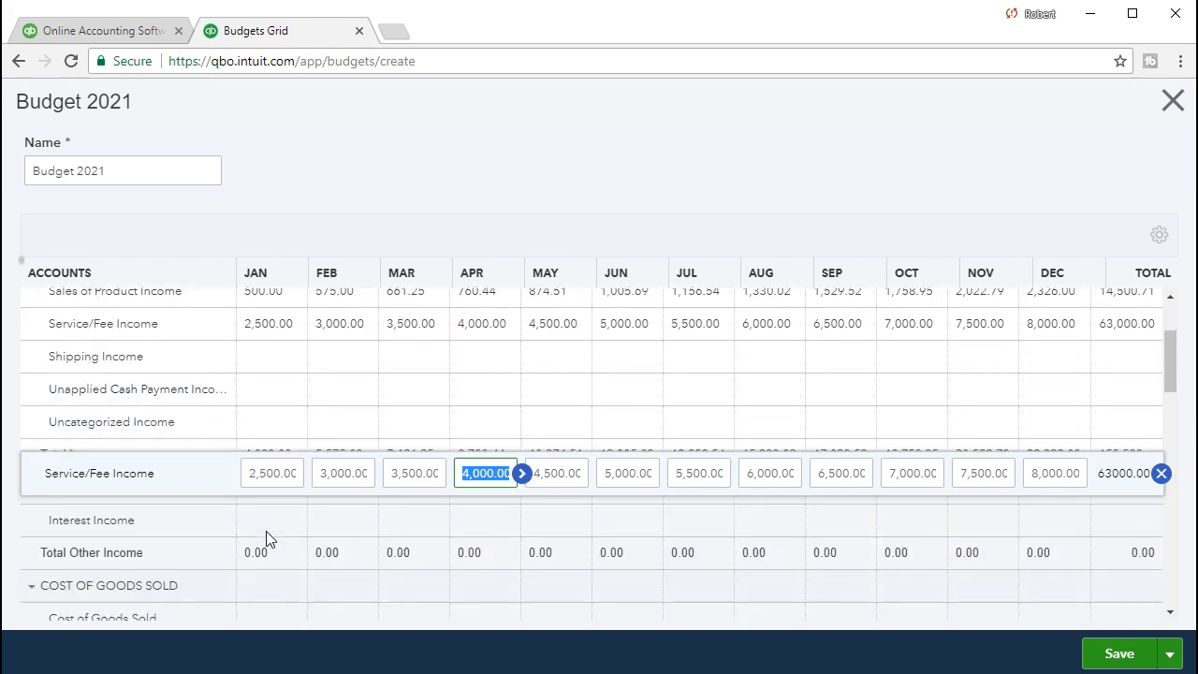
left_click(263, 552)
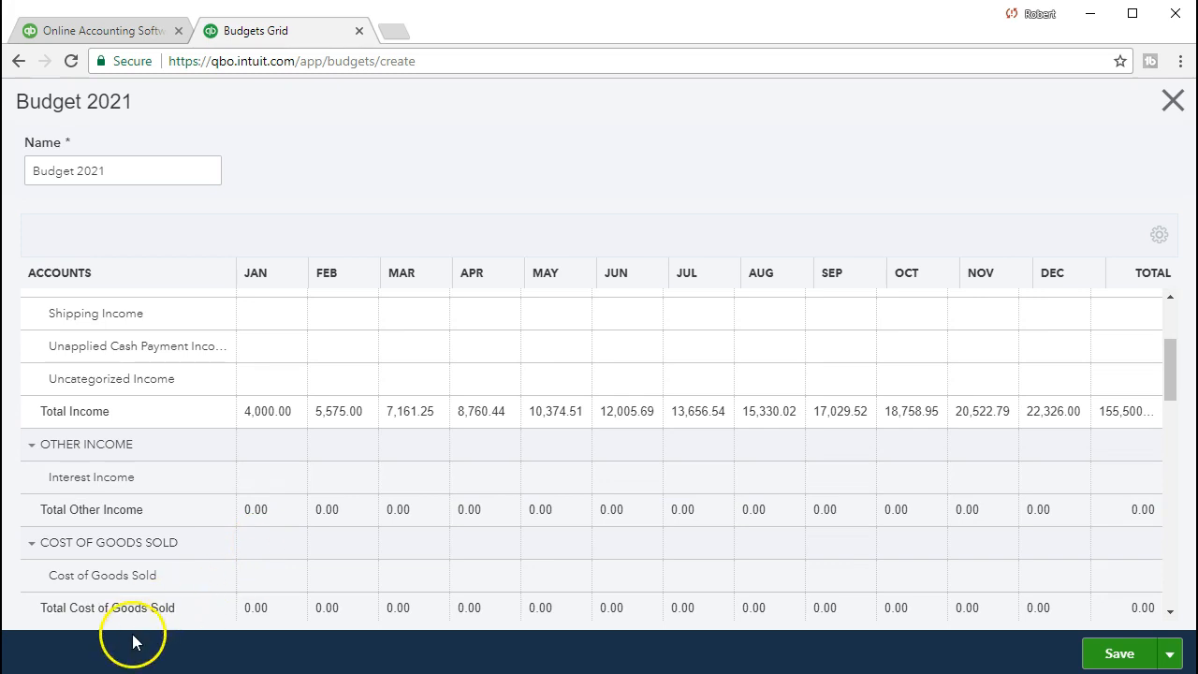
Step: Enter 400 as January's Cost of Goods Sold and copy it across the remaining months of the year
left_click(295, 559)
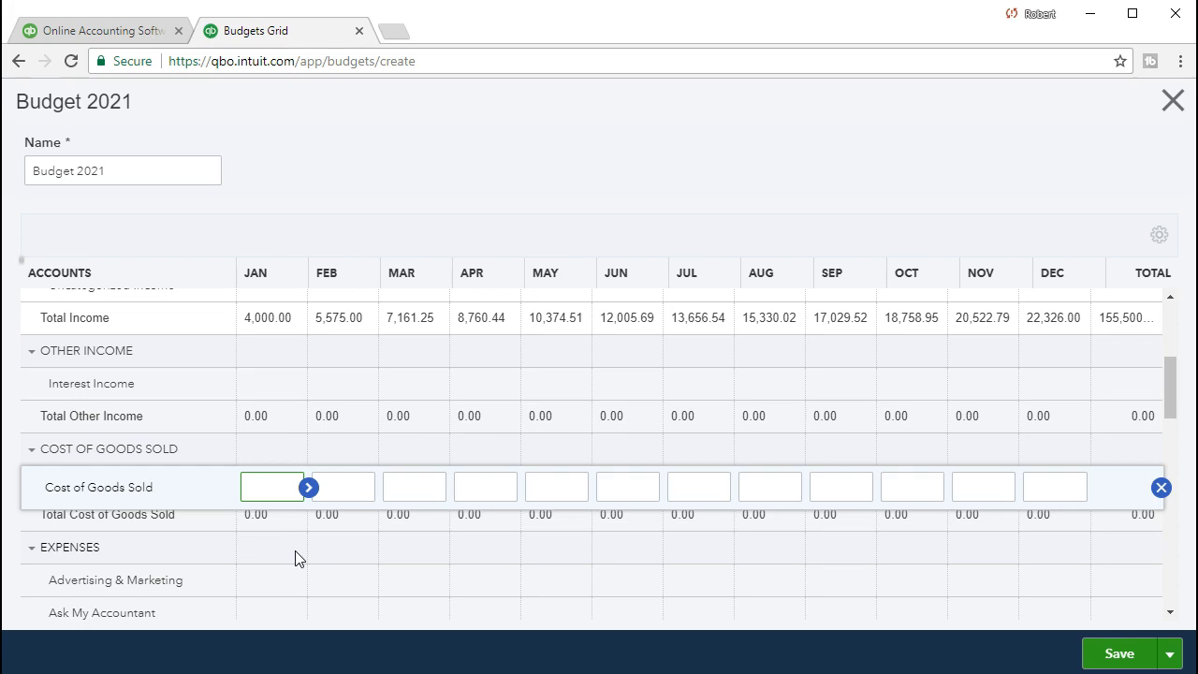
left_click(286, 625)
type("400")
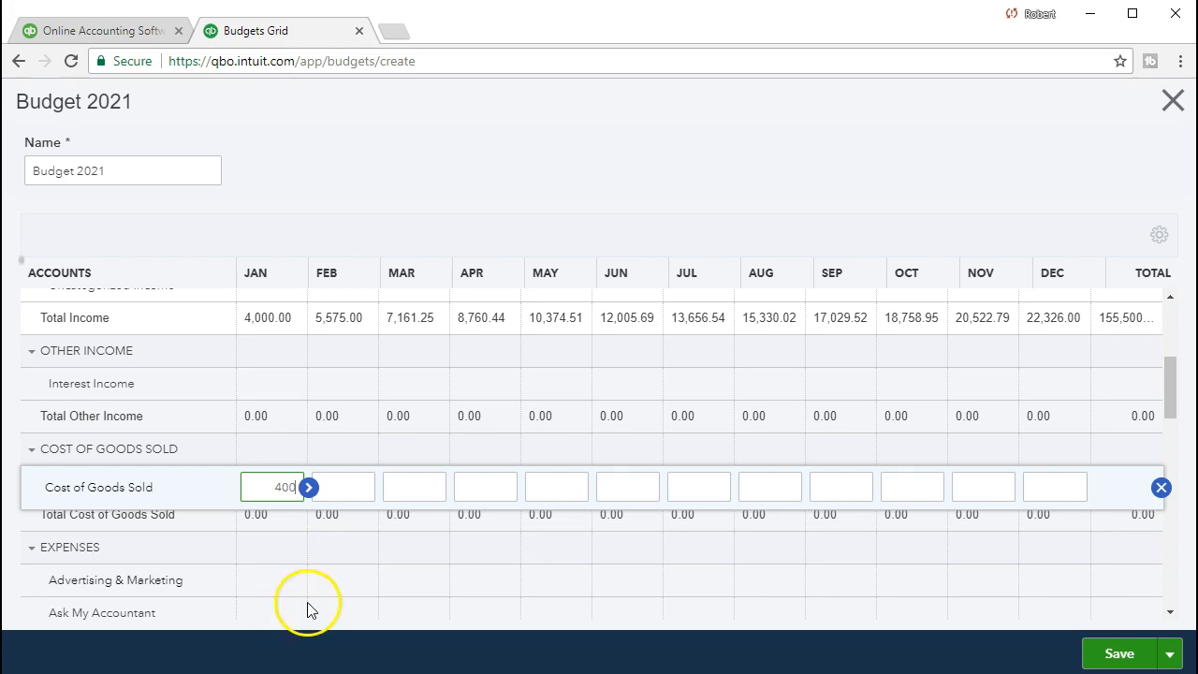
left_click(310, 491)
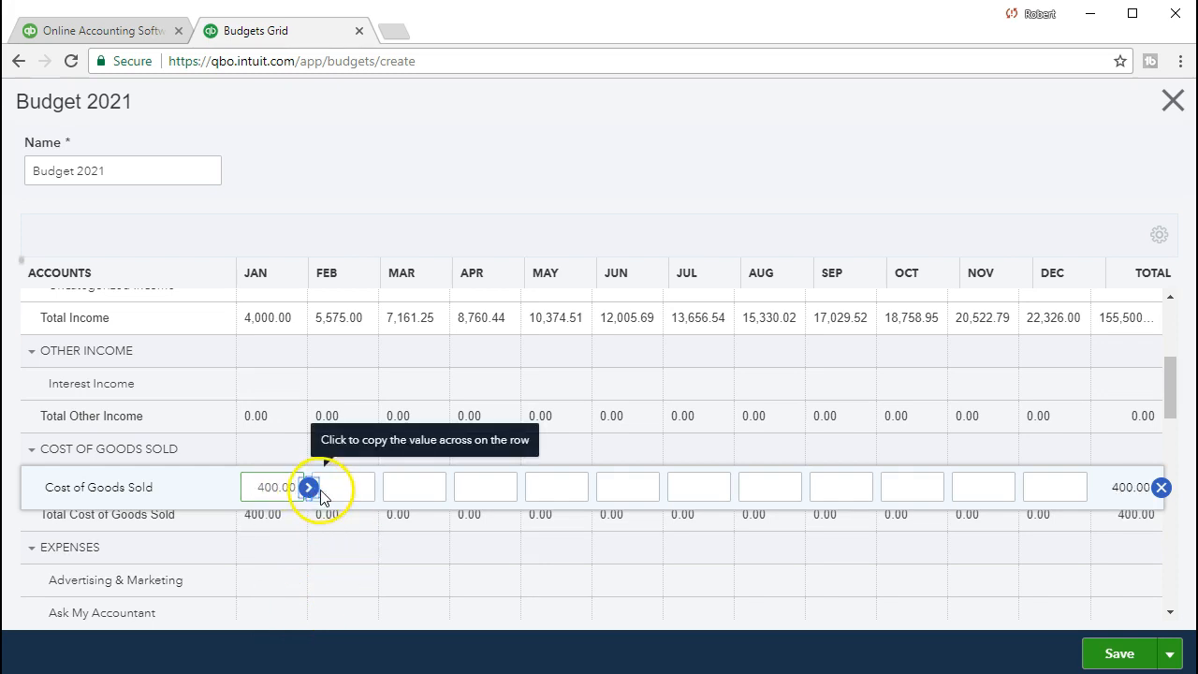
left_click(329, 485)
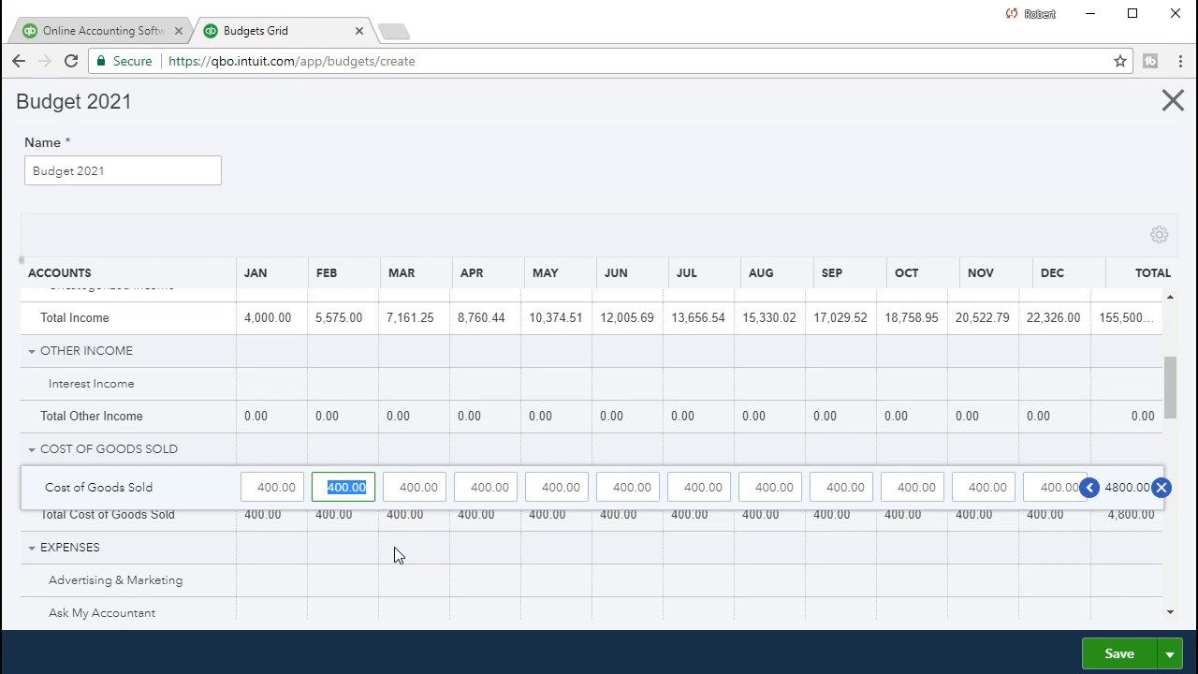
Step: Raise Cost of Goods Sold by about 15 percent each month, from 460 in February to 1,860 in December
type("460")
key("Tab")
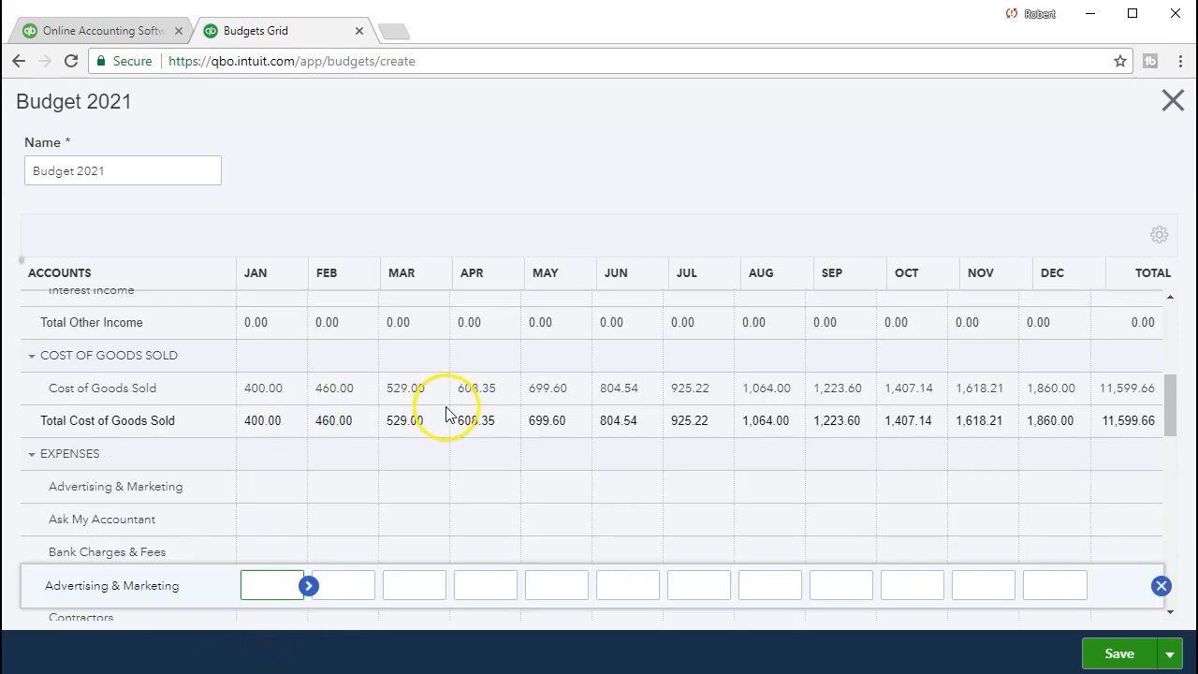
Step: Budget 120 for Bank Charges & Fees in January and copy it across the remaining months
left_click(271, 553)
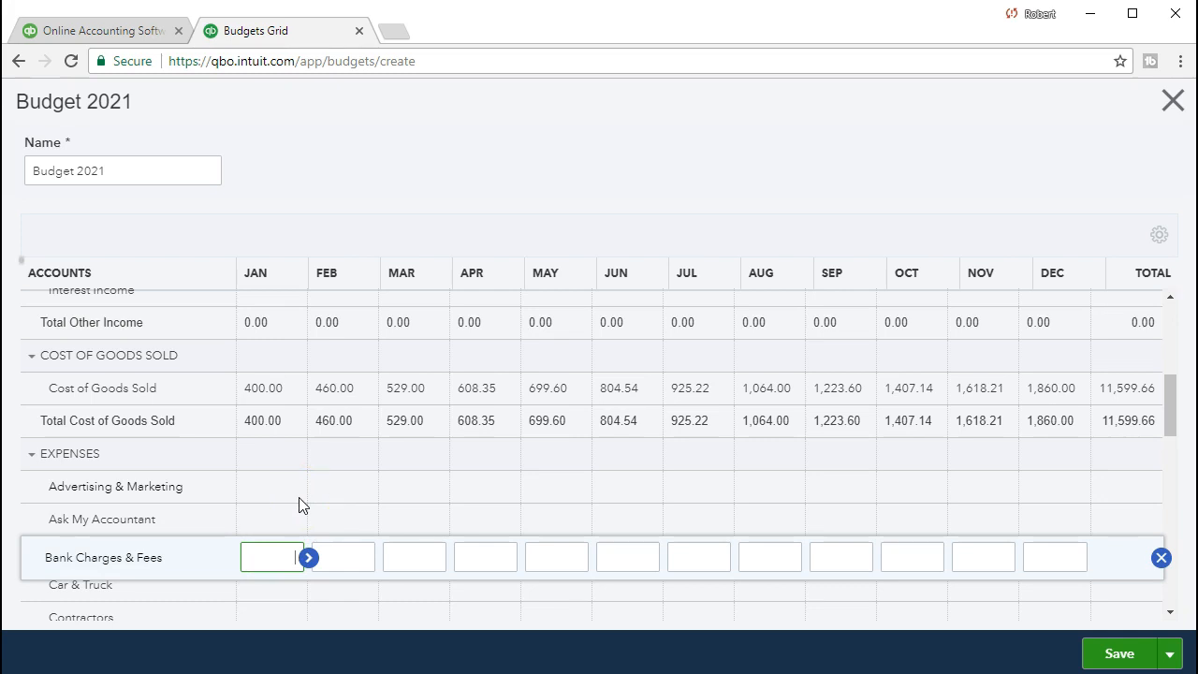
left_click(276, 546)
type("12")
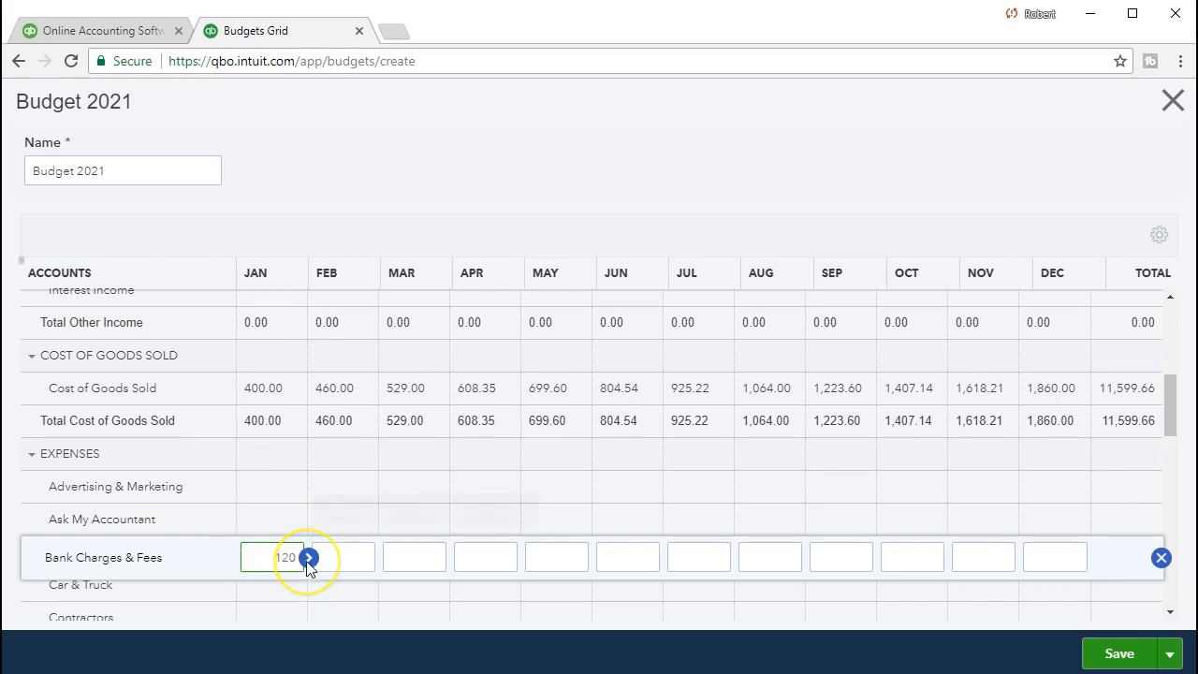
type("0")
left_click(307, 558)
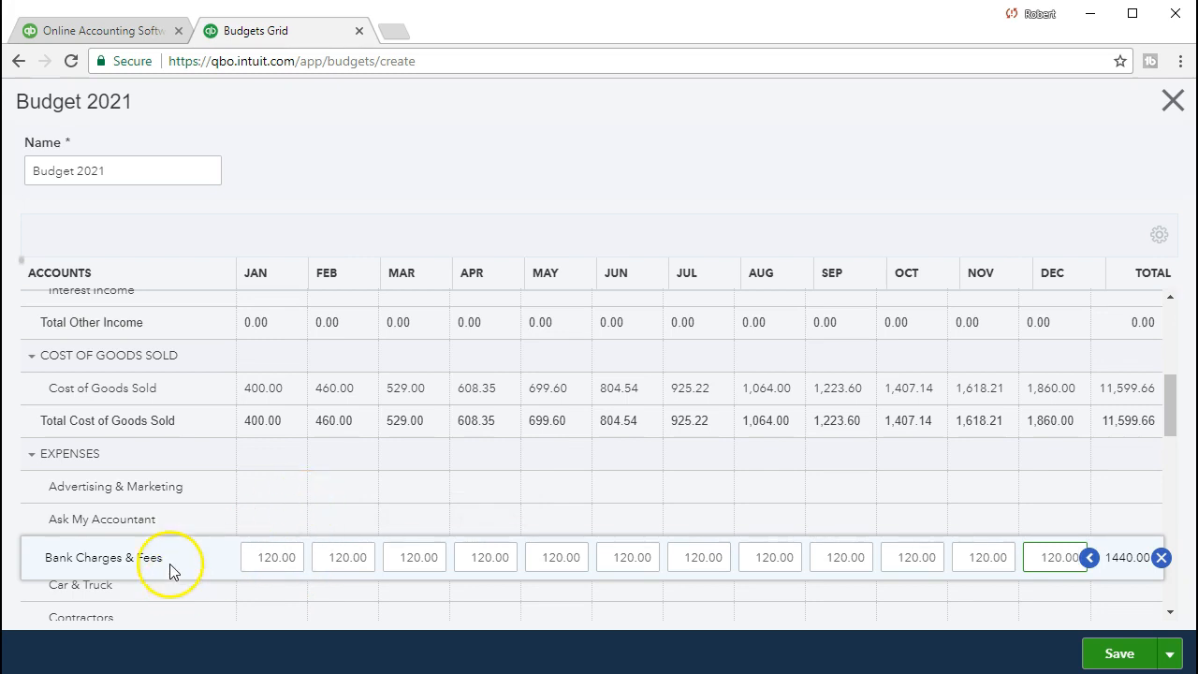
scroll(200, 481, "down", 1)
left_click(202, 479)
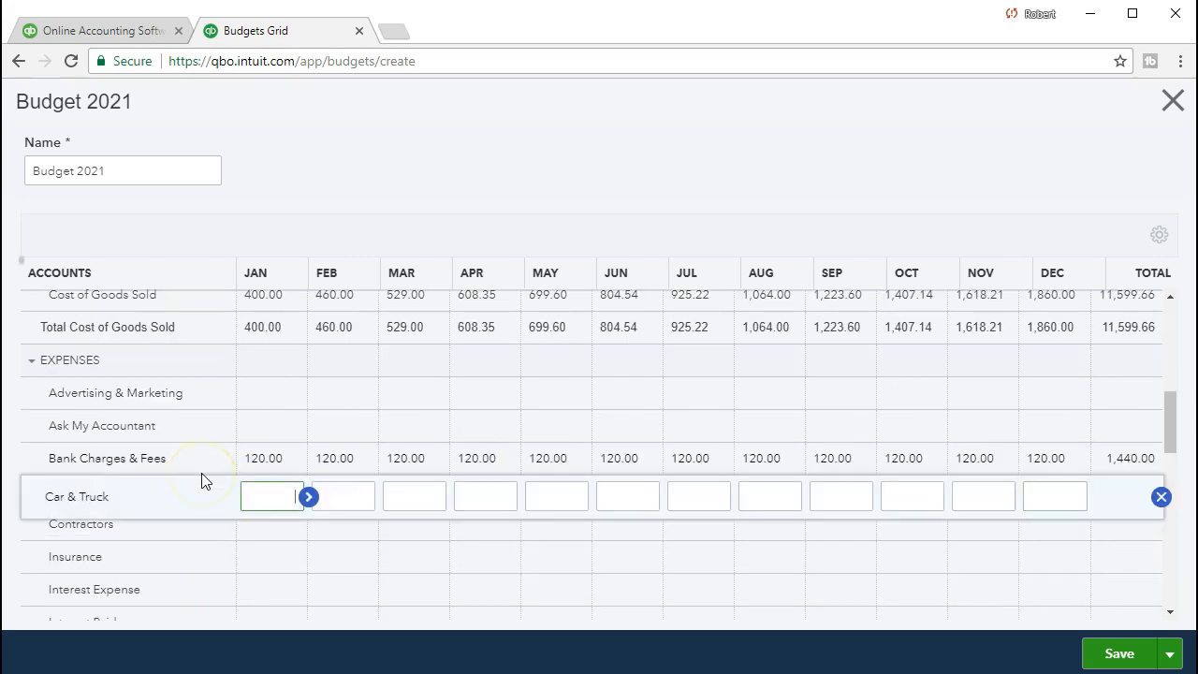
Step: Enter 775 as January's Depreciation under Other Expense and copy it across the year
scroll(202, 472, "down", 1)
scroll(201, 472, "down", 1)
scroll(202, 472, "down", 4)
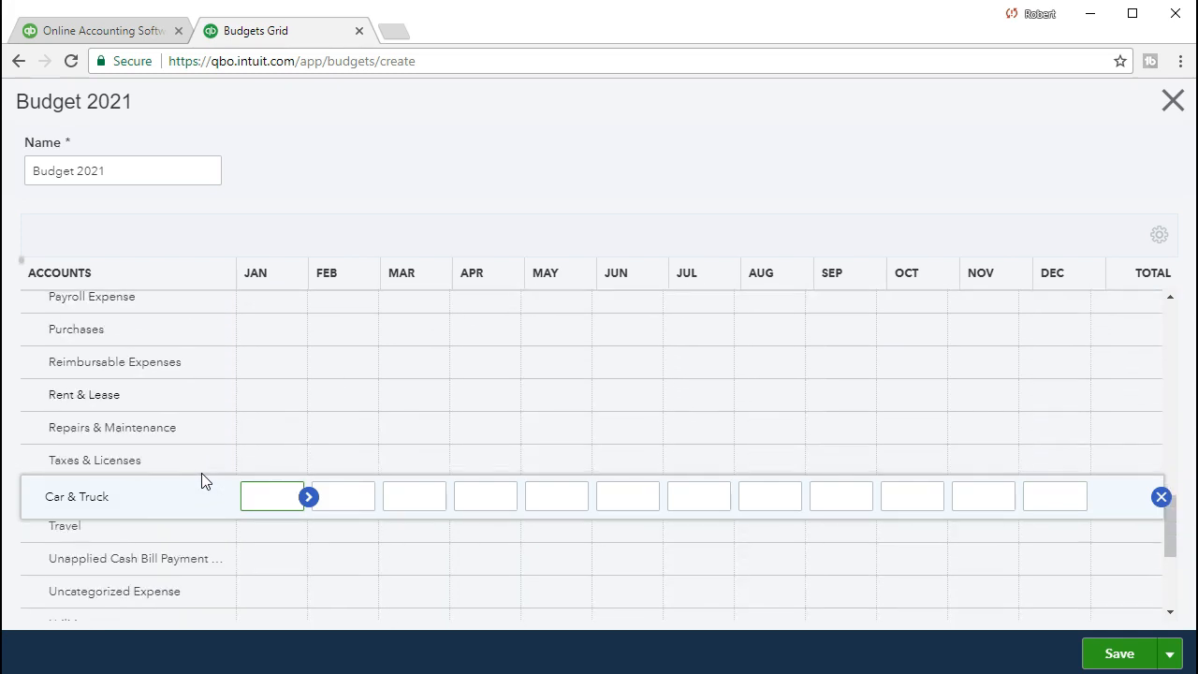
scroll(201, 473, "down", 1)
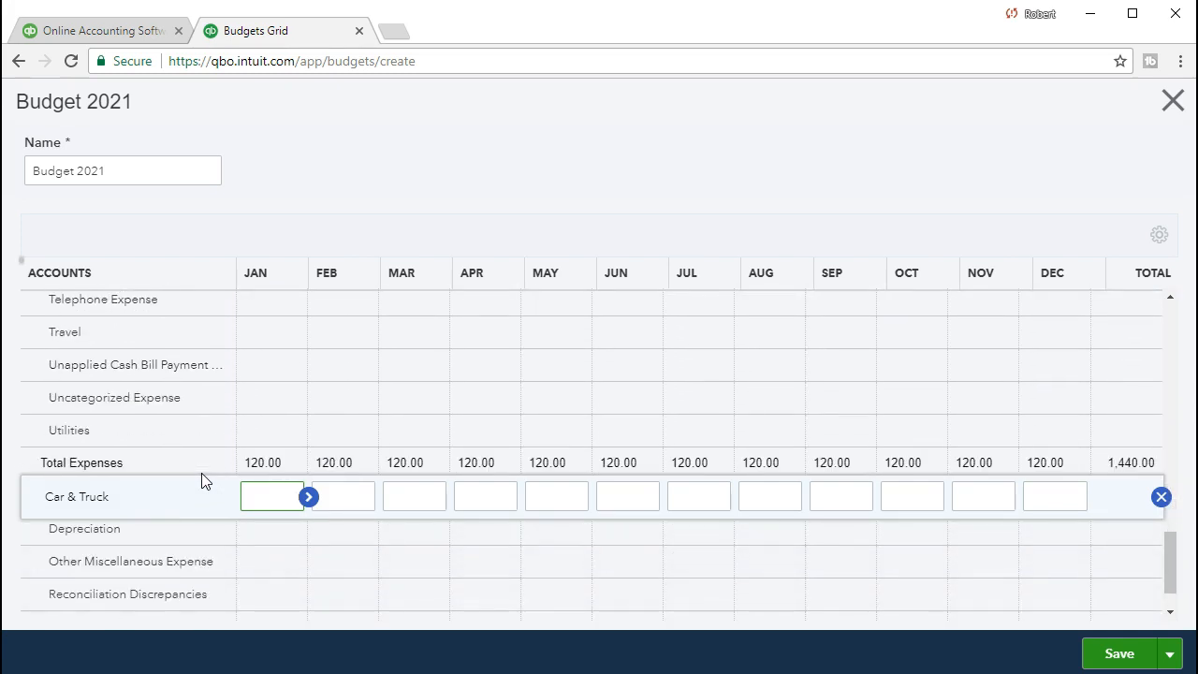
left_click(267, 528)
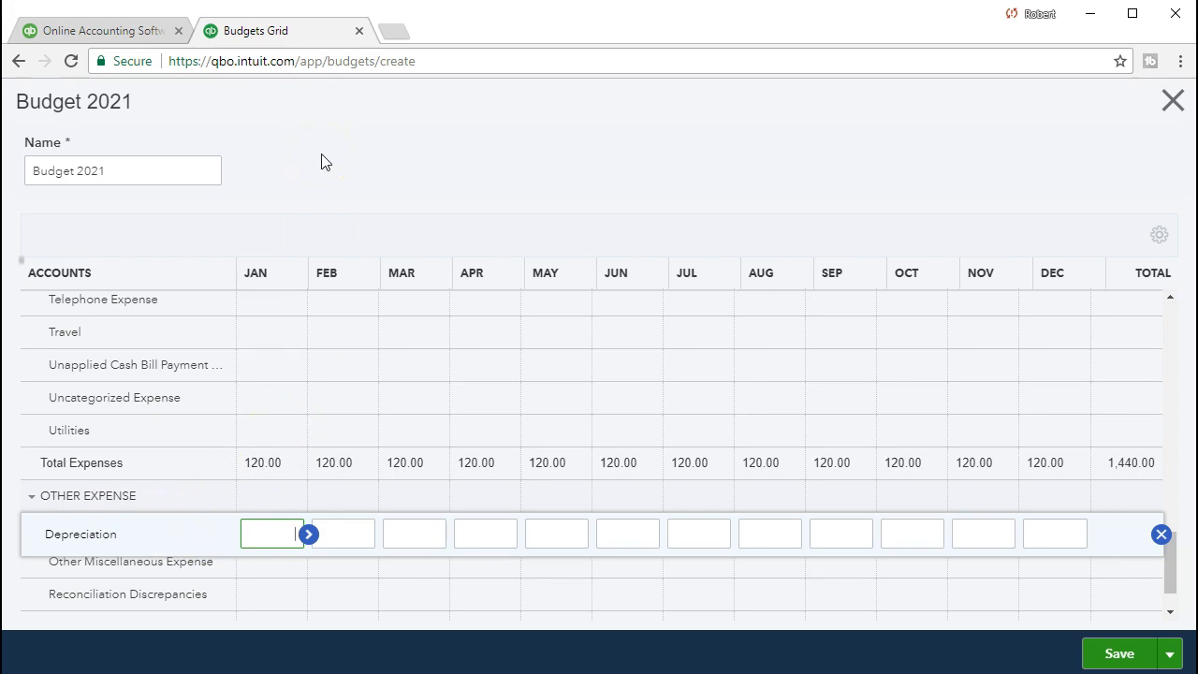
type("775")
left_click(309, 537)
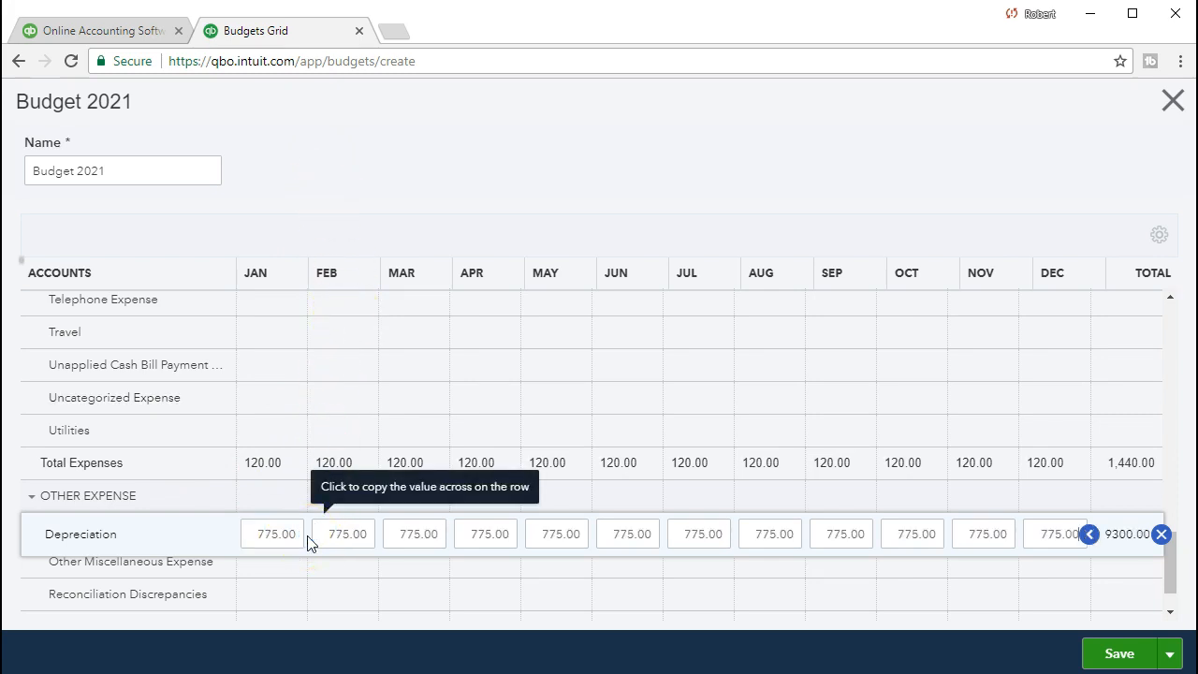
left_click(312, 453)
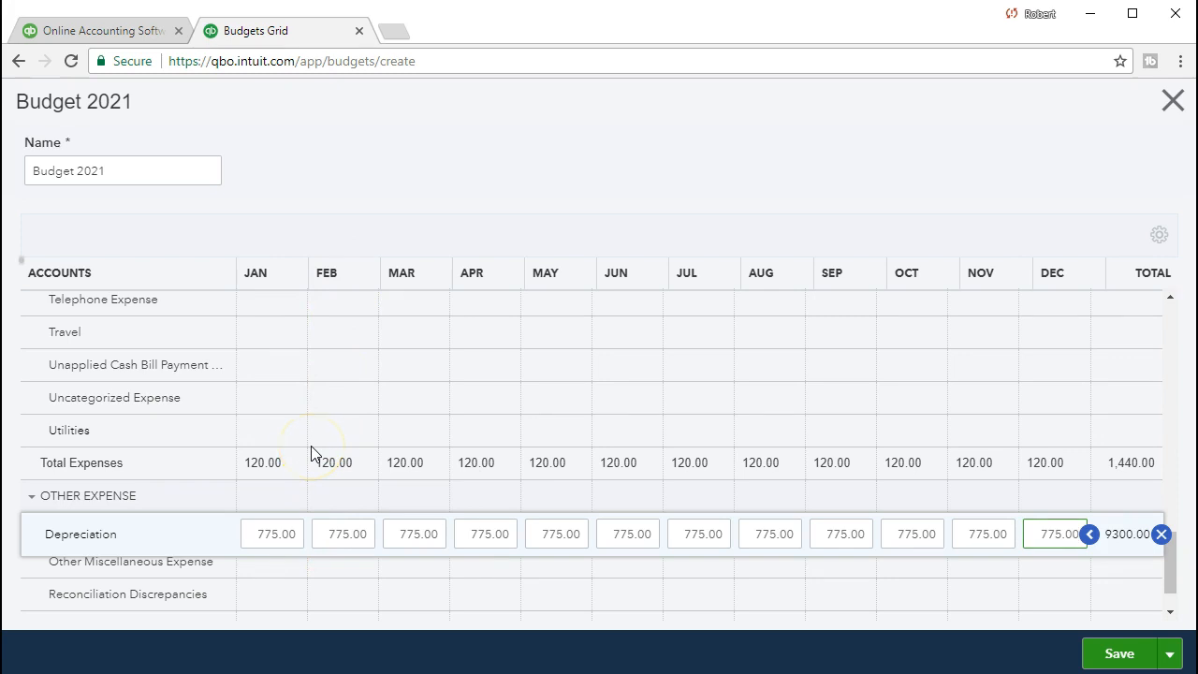
key("Tab")
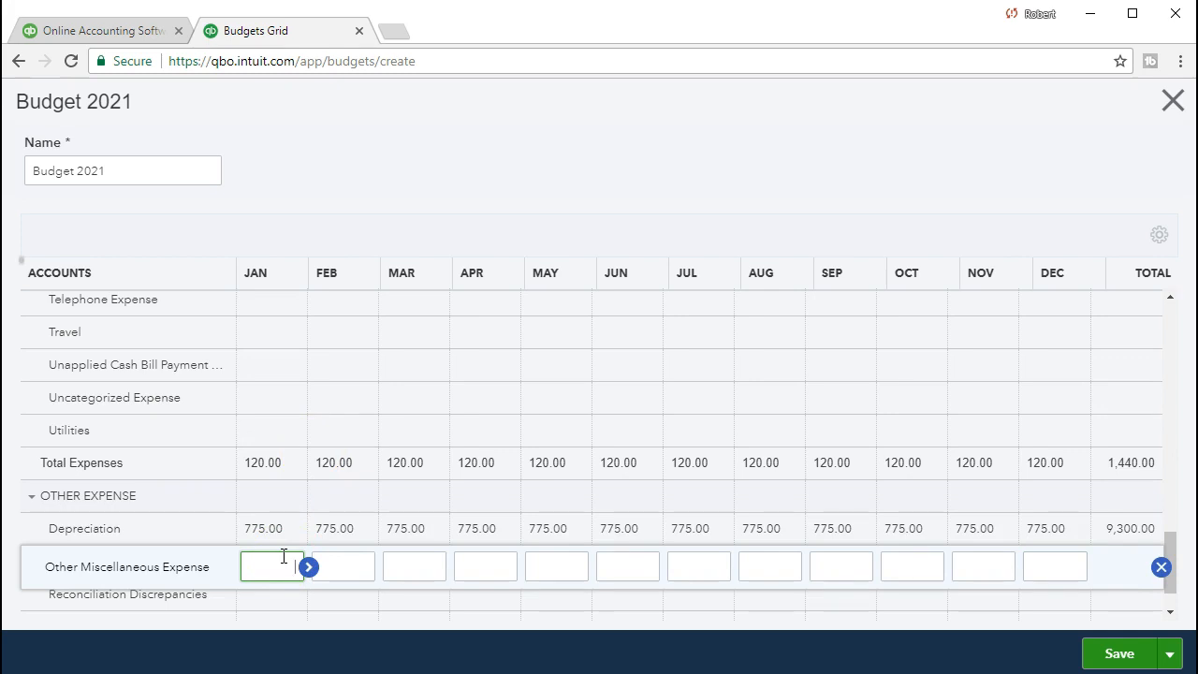
Step: Budget Internet Expense at 1,000 for January and copy the amount through December
scroll(253, 497, "up", 5)
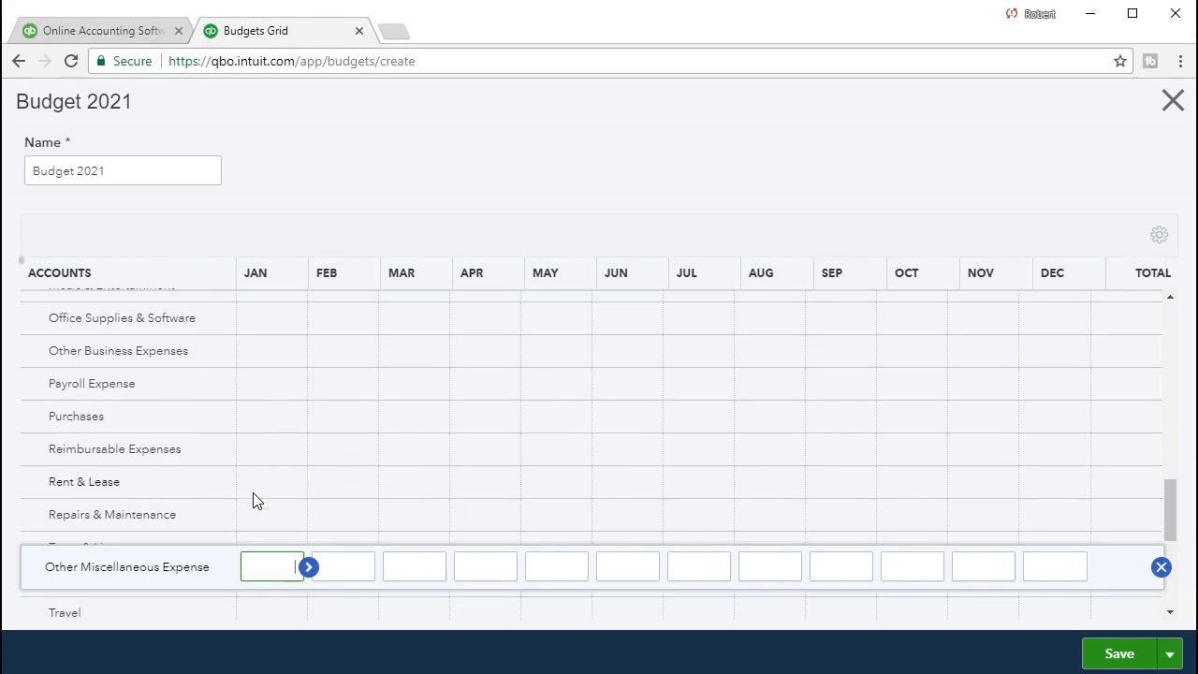
scroll(254, 496, "up", 4)
left_click(236, 459)
left_click(254, 375)
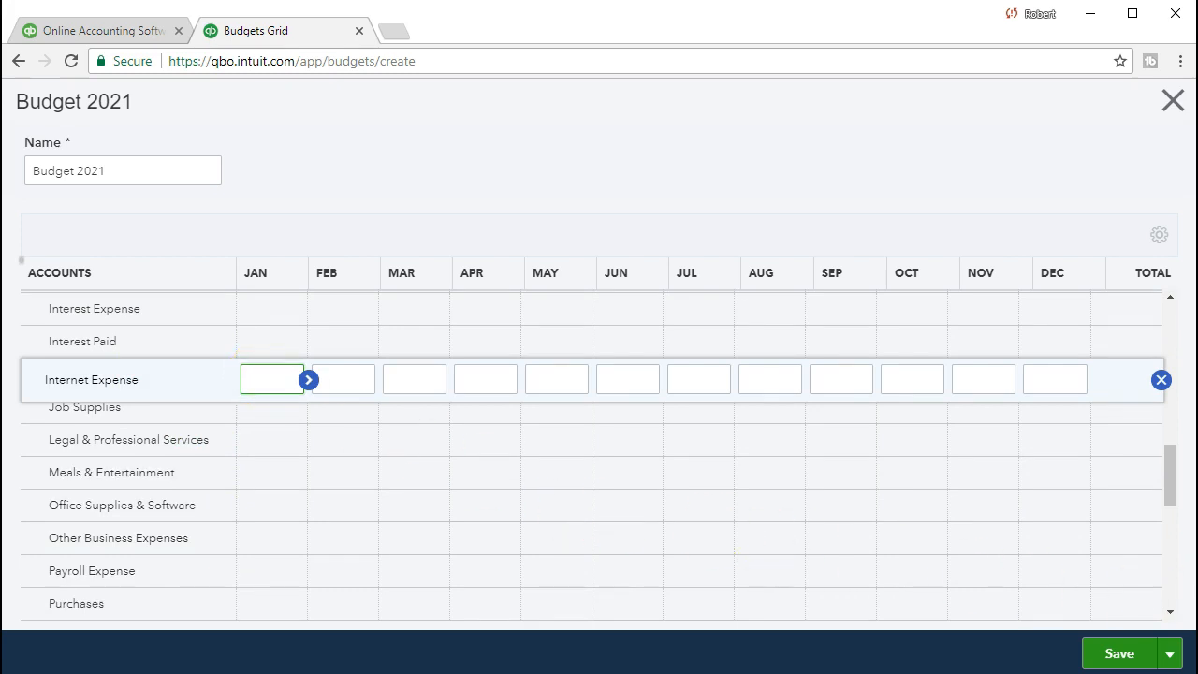
type("1000")
left_click(308, 380)
key("Tab")
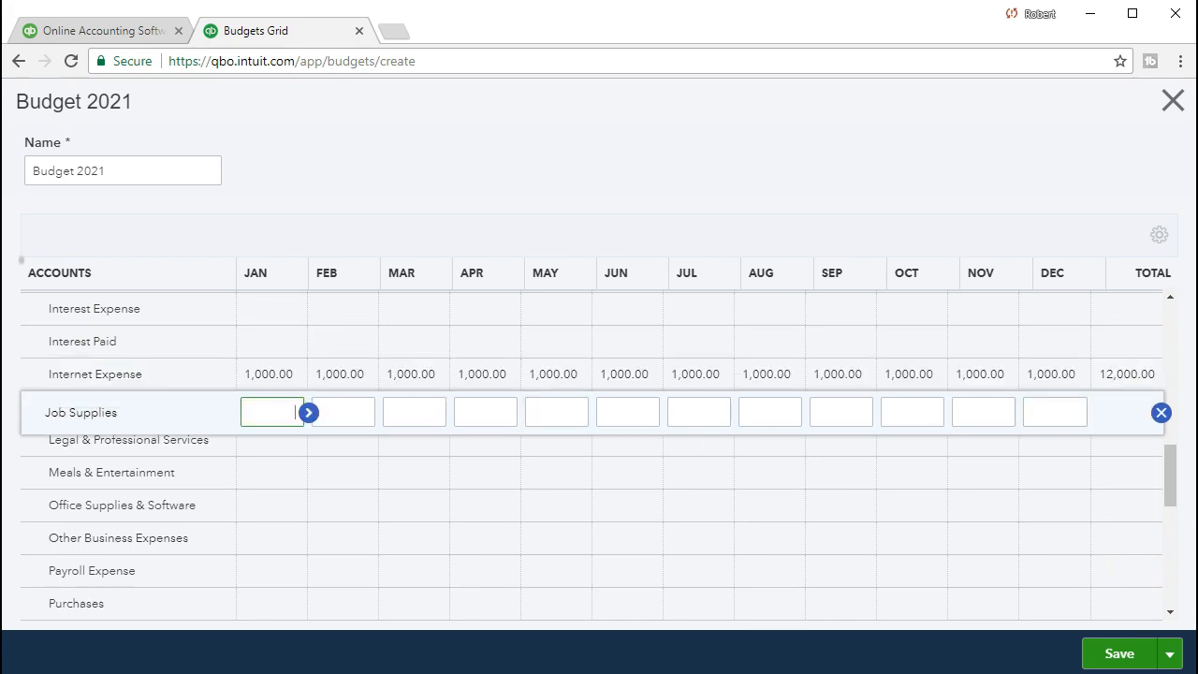
Step: Set January's Interest Paid to 300 and copy it across the remaining months of the year
scroll(580, 518, "down", 2)
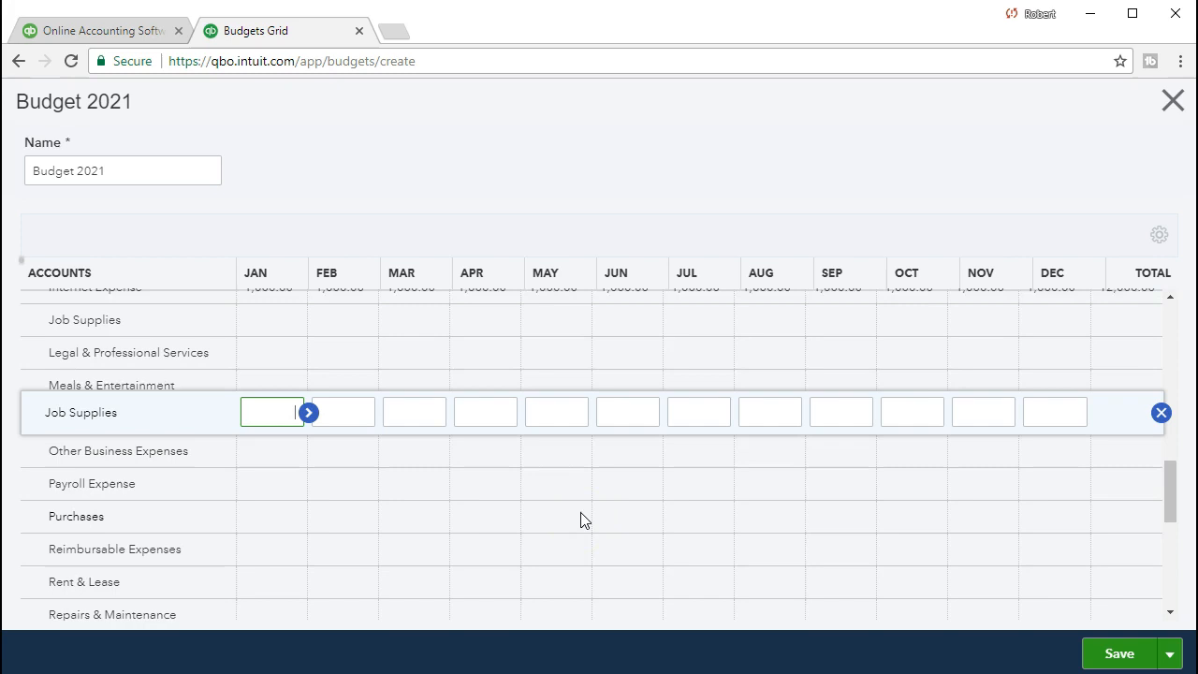
scroll(580, 518, "up", 2)
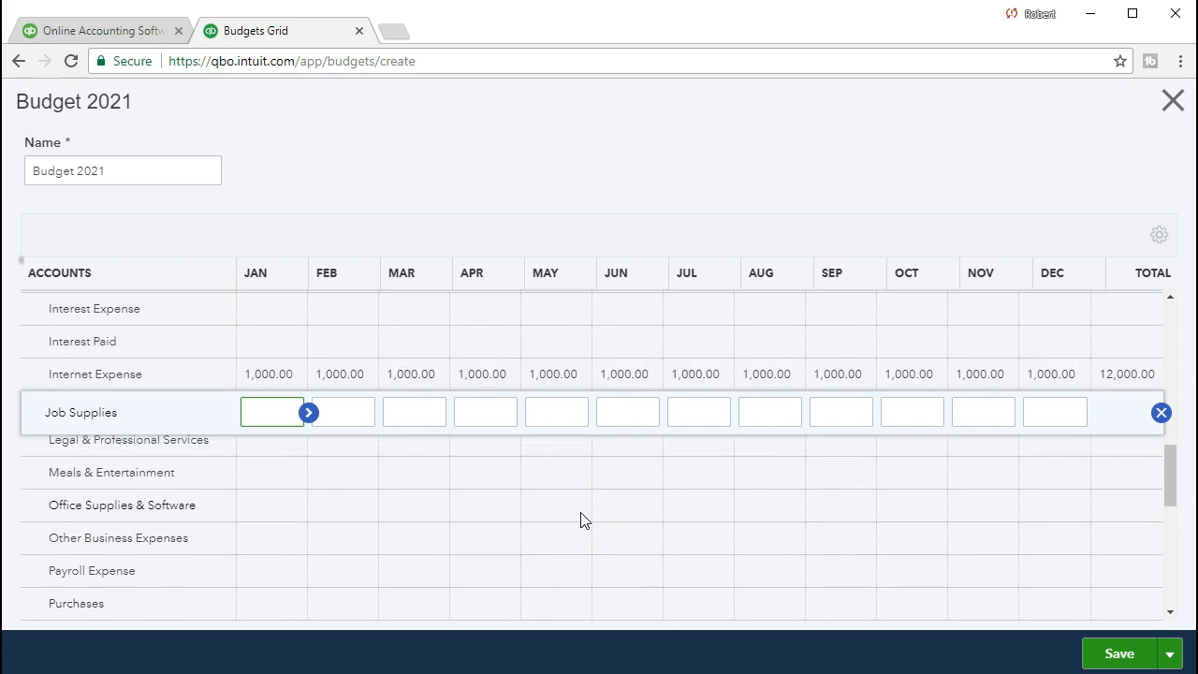
left_click(264, 348)
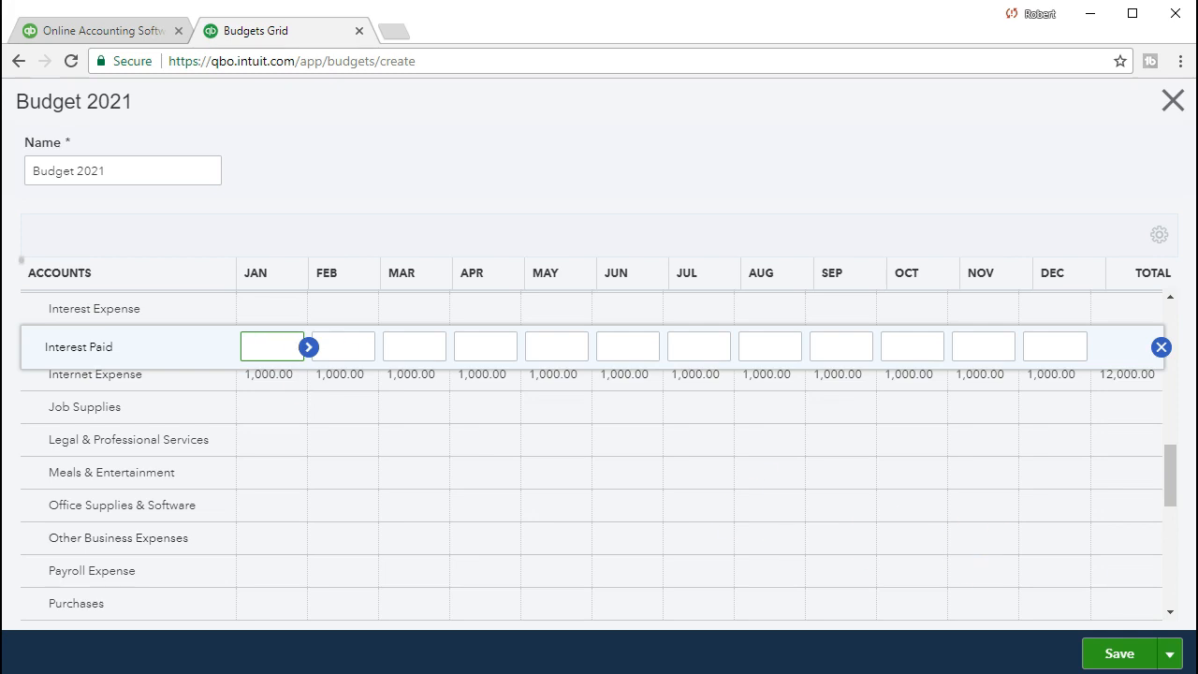
type("300")
left_click(307, 354)
left_click(307, 349)
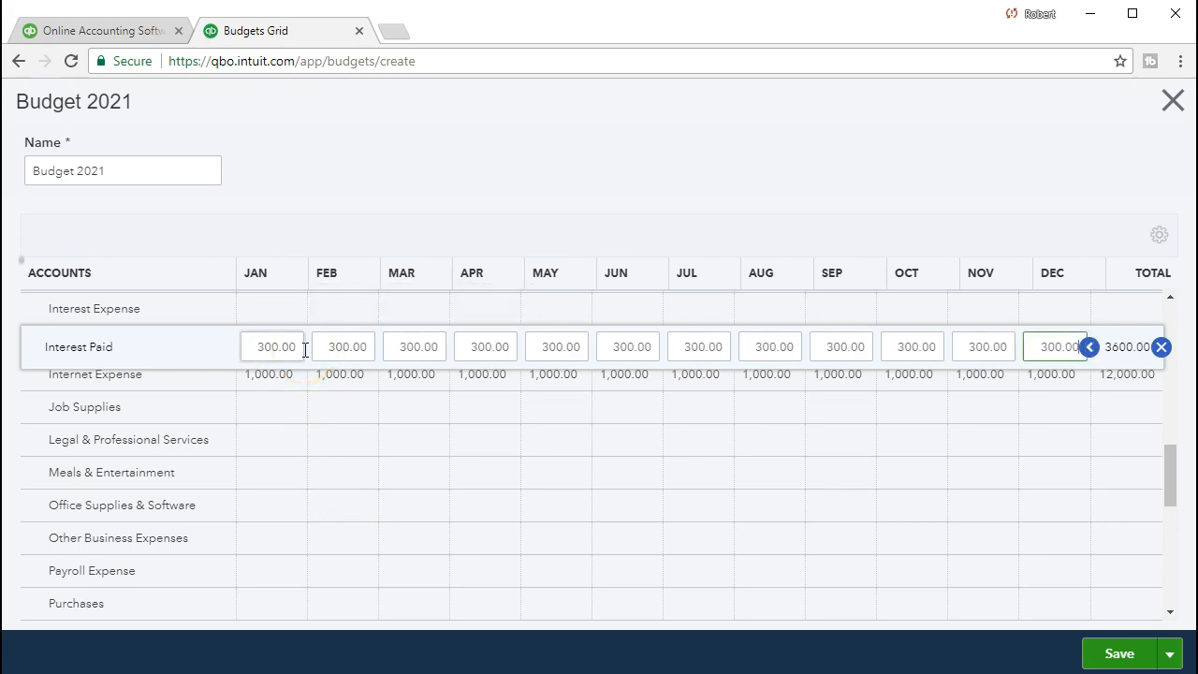
left_click(293, 397)
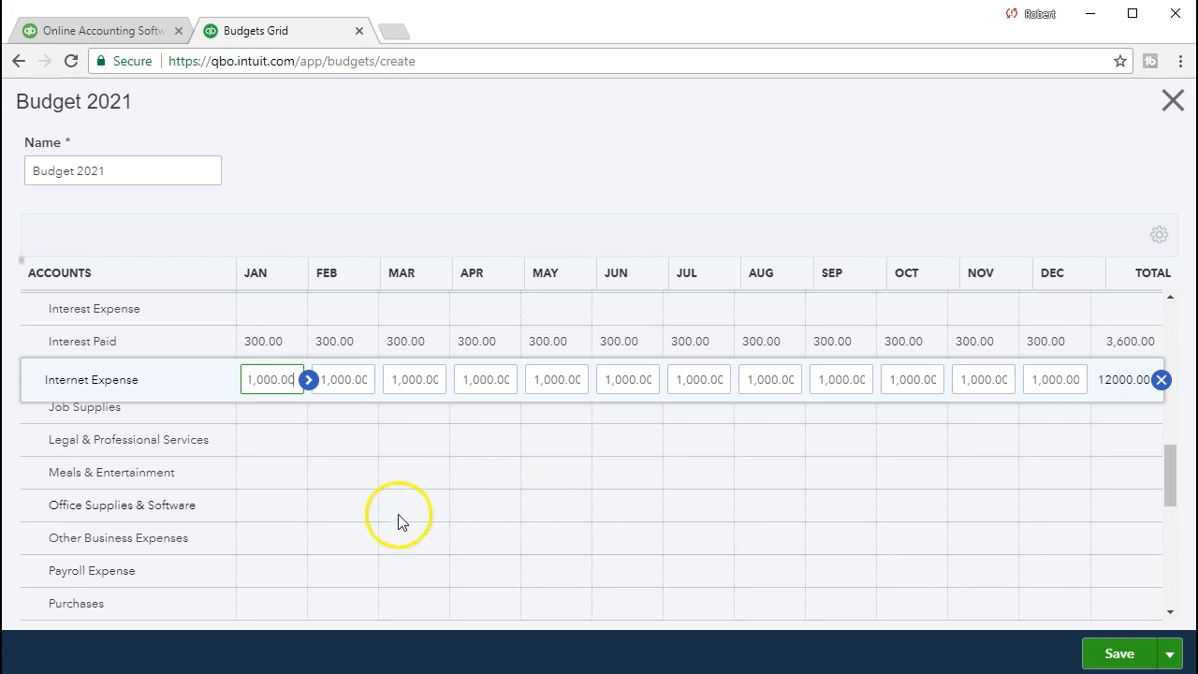
Step: Enter 150 as January's Interest Expense and copy it across all the other months
left_click(249, 313)
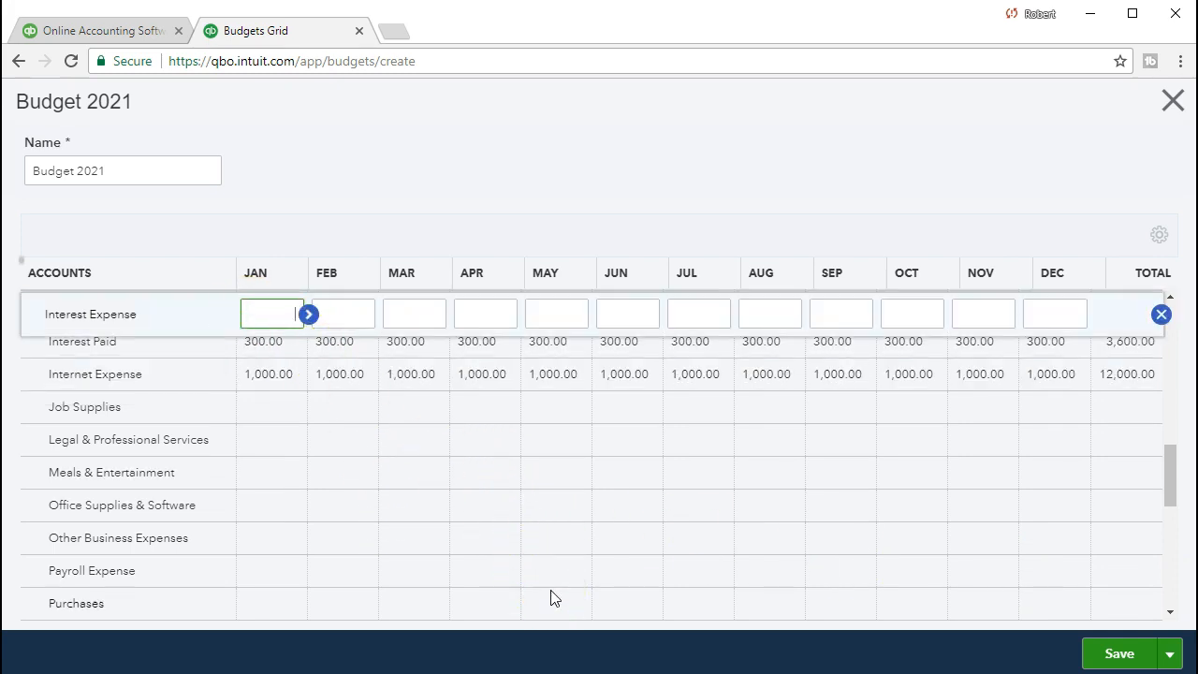
type("150")
left_click(308, 316)
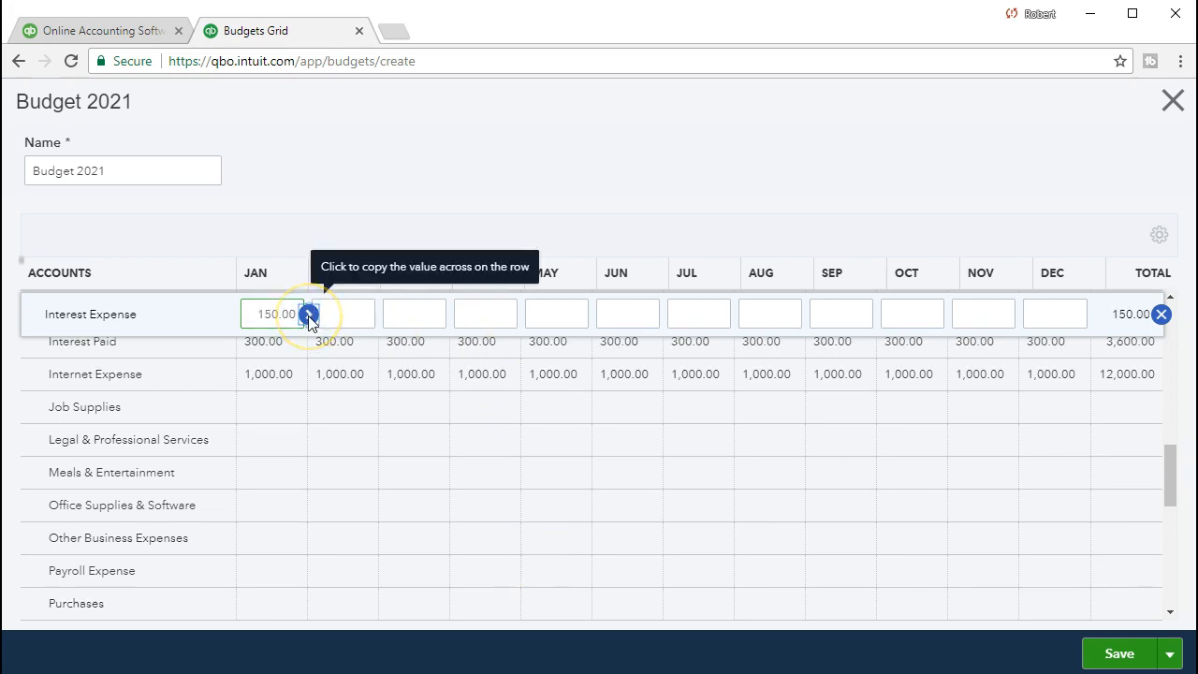
Step: Budget Payroll Expense at 6,000 for January and copy it across the year
left_click(254, 570)
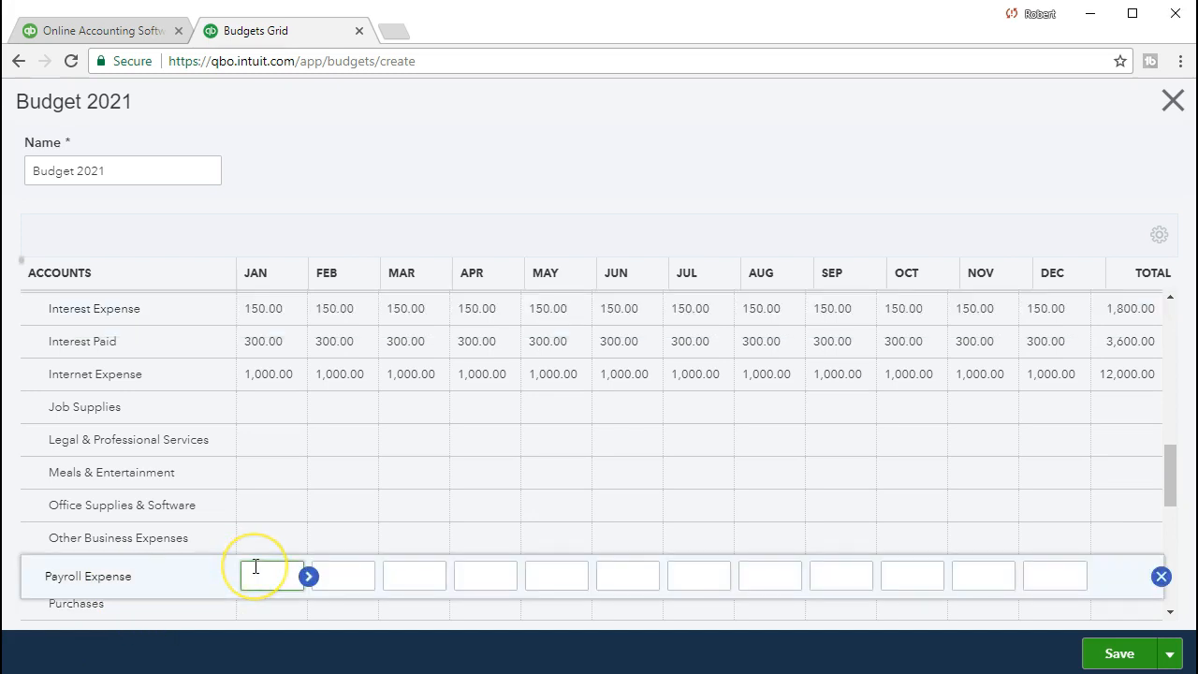
type("6000")
left_click(309, 576)
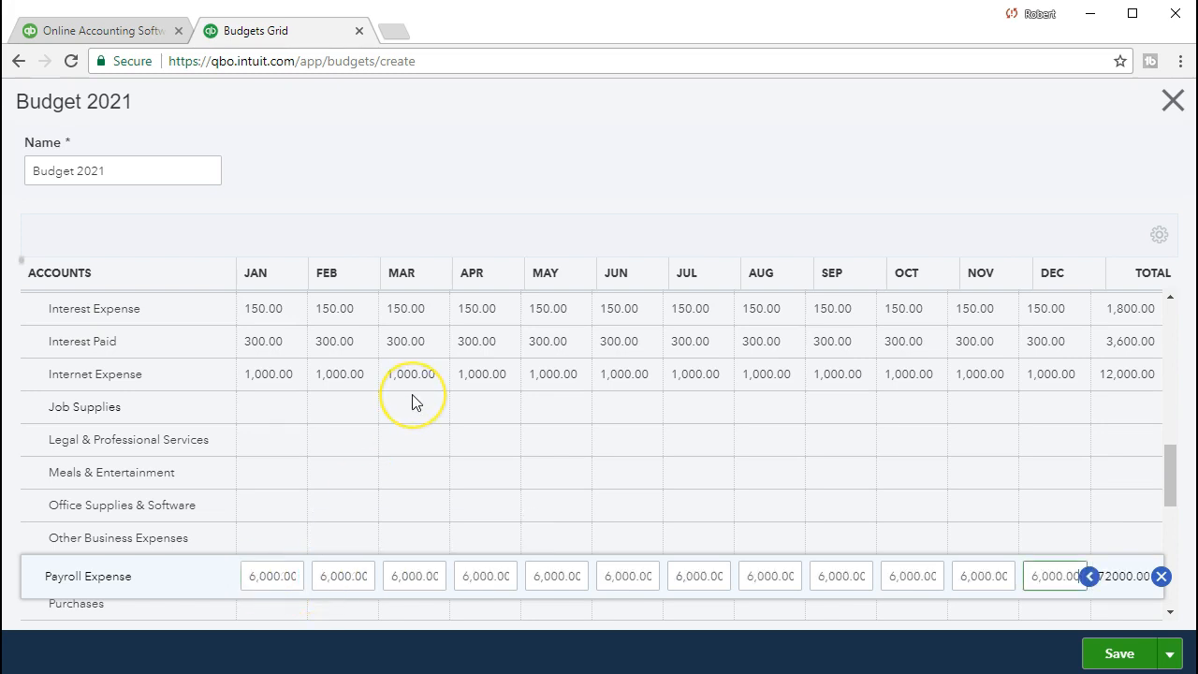
key("Tab")
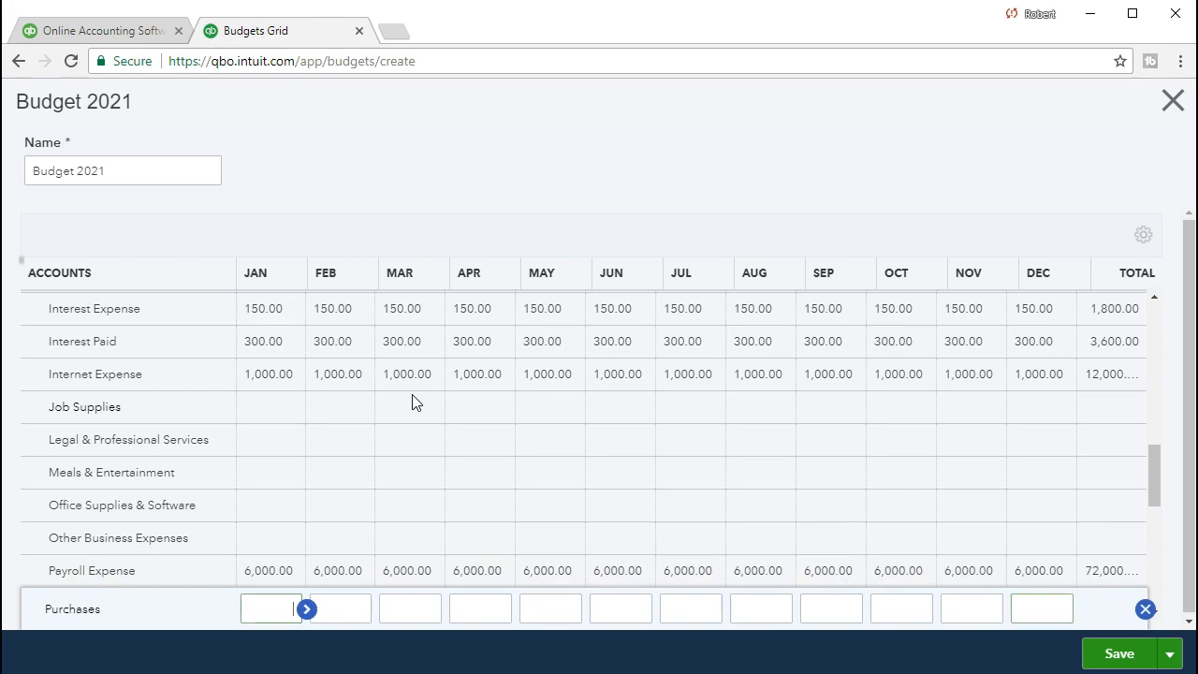
Step: Enter 360 as January's Telephone Expense and copy it across the remaining months
scroll(417, 403, "down", 1)
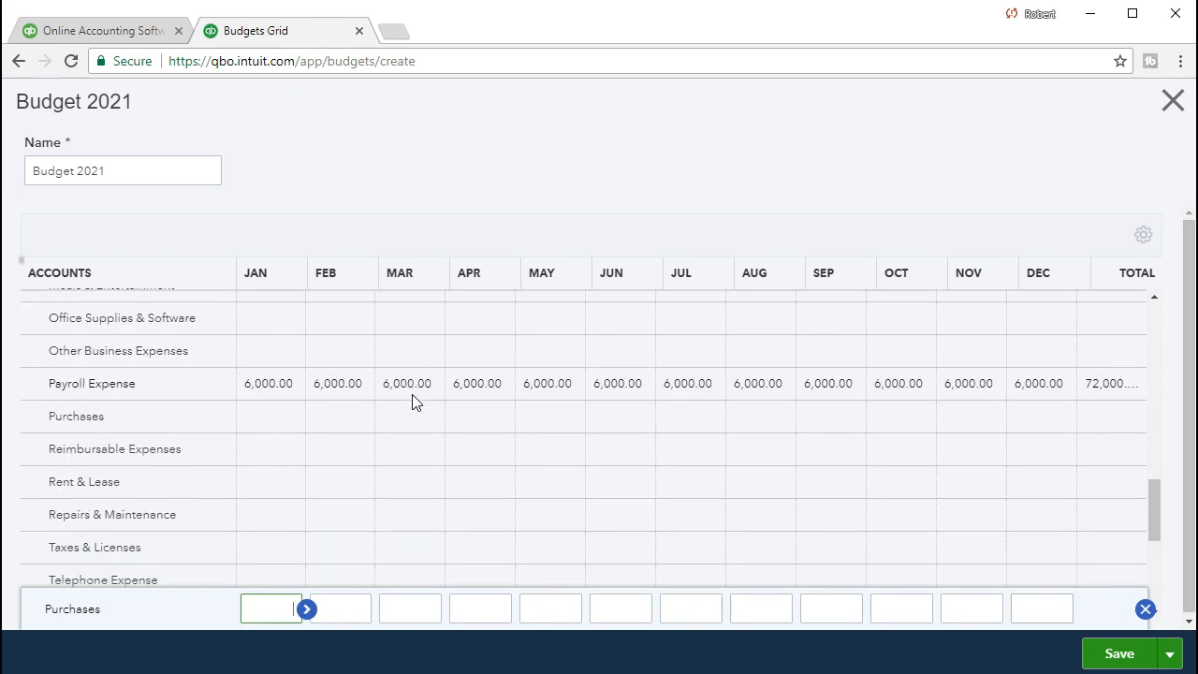
scroll(413, 403, "down", 1)
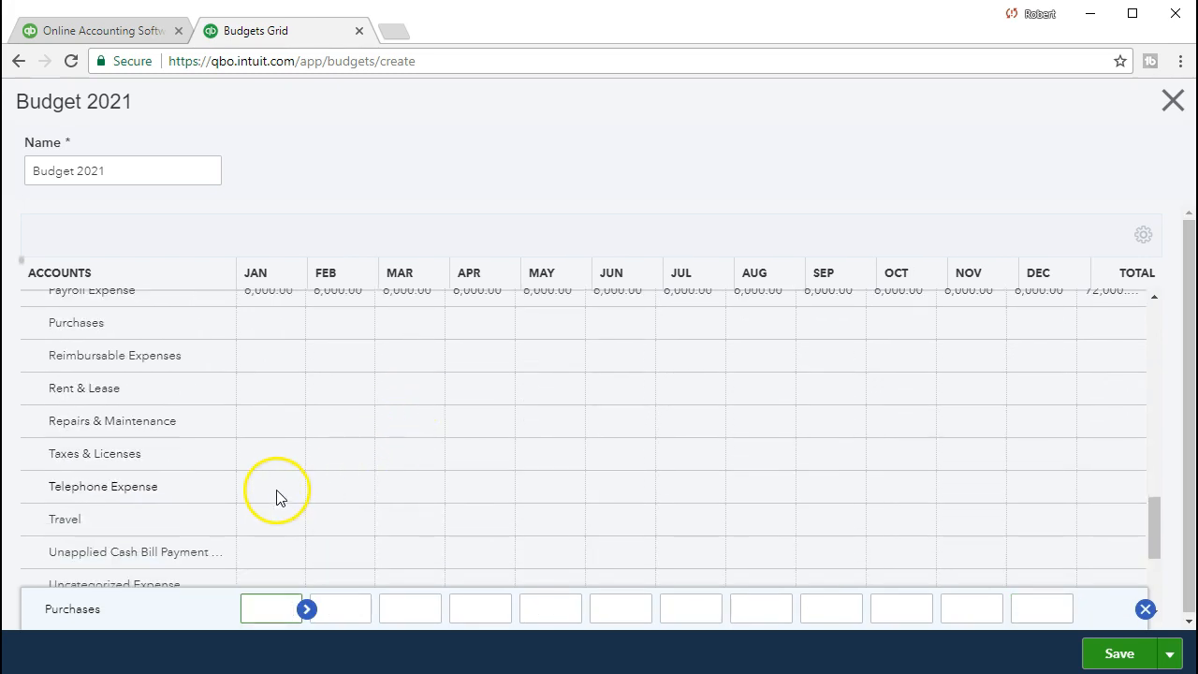
left_click(276, 495)
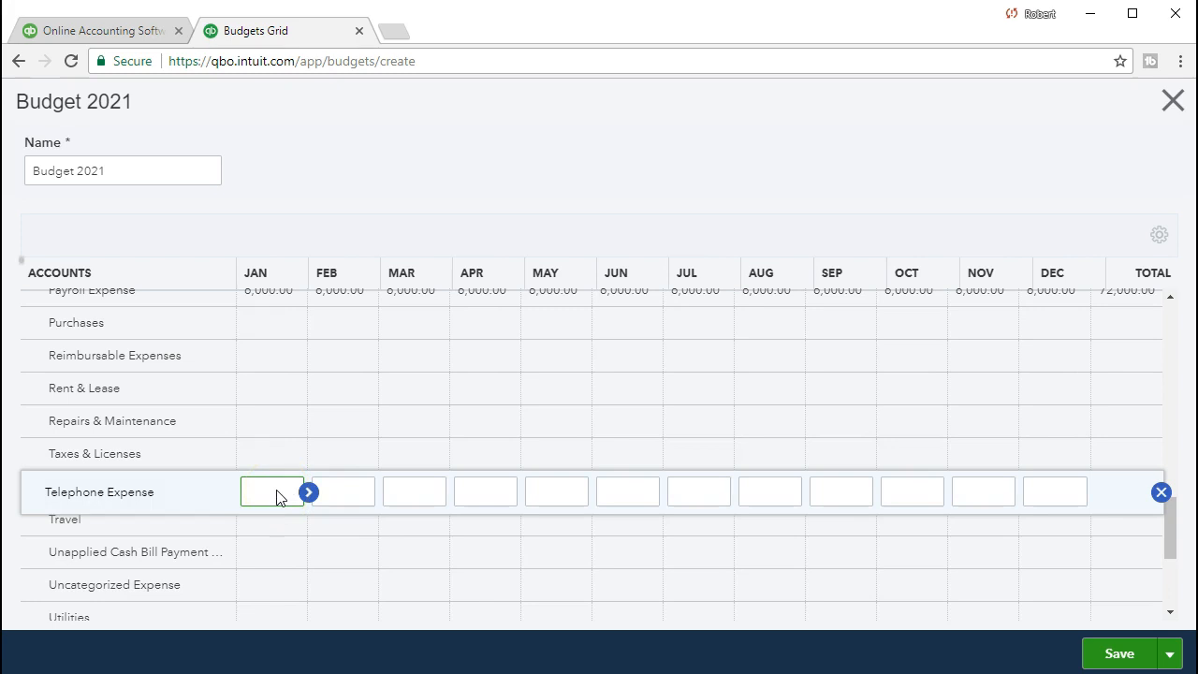
type("160")
left_click(301, 492)
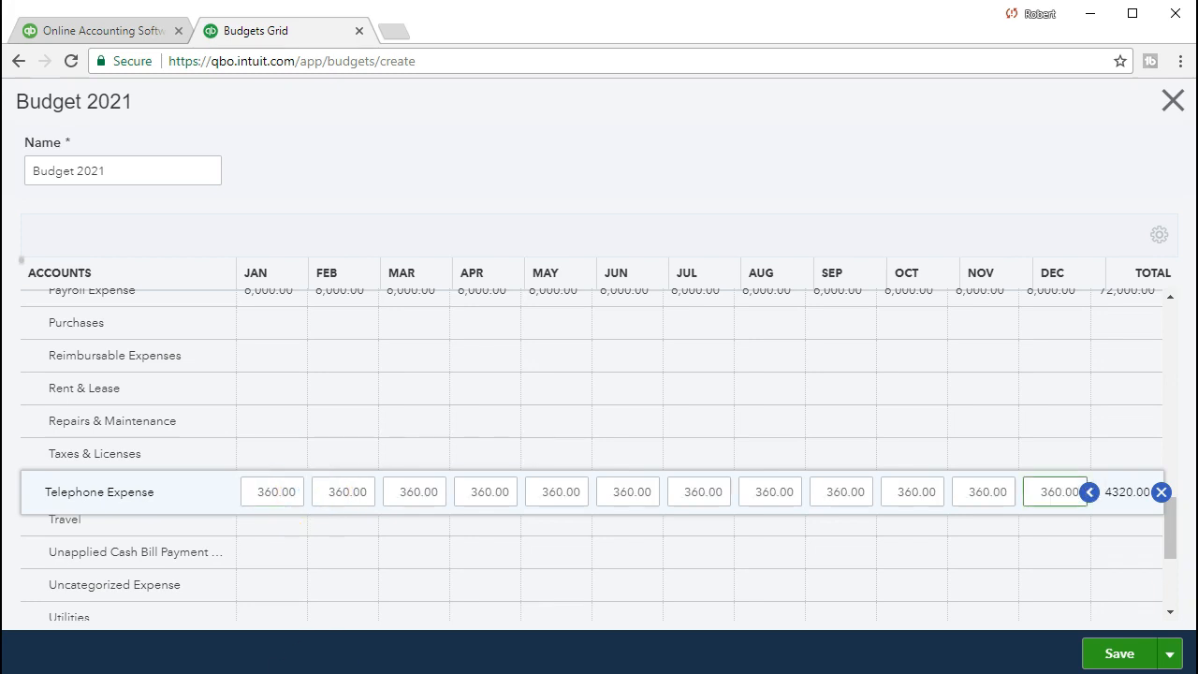
key("Tab")
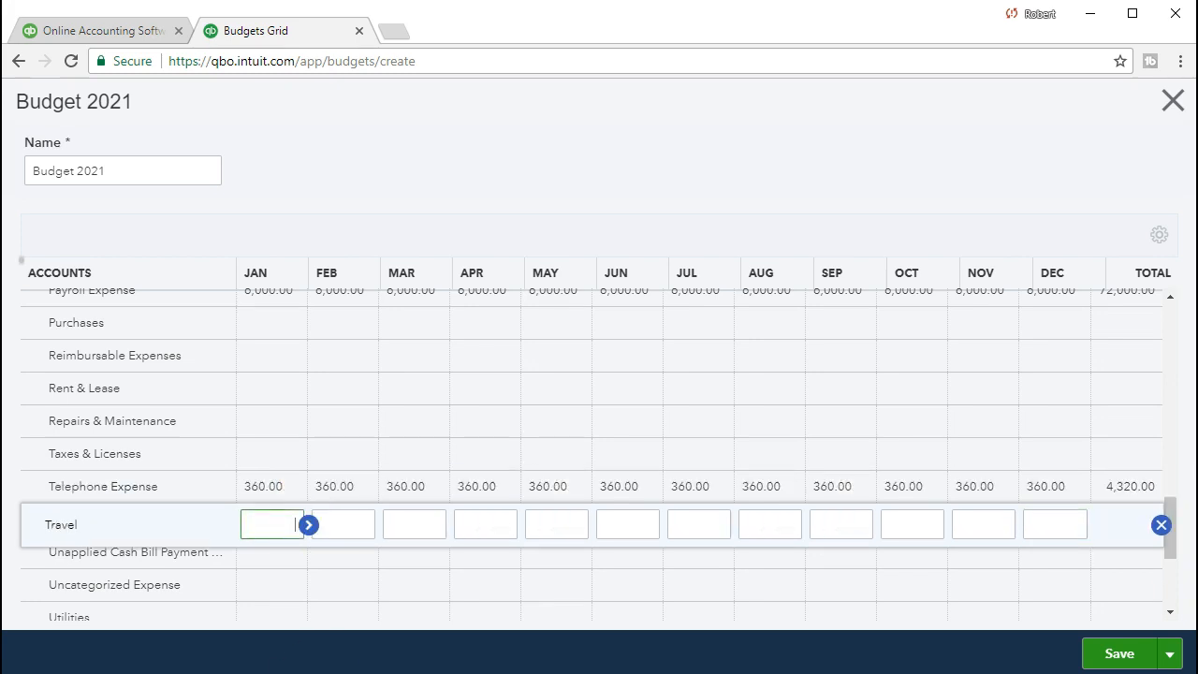
Step: Budget Utilities at 650 for January and copy the amount across the rest of the year
scroll(318, 561, "down", 1)
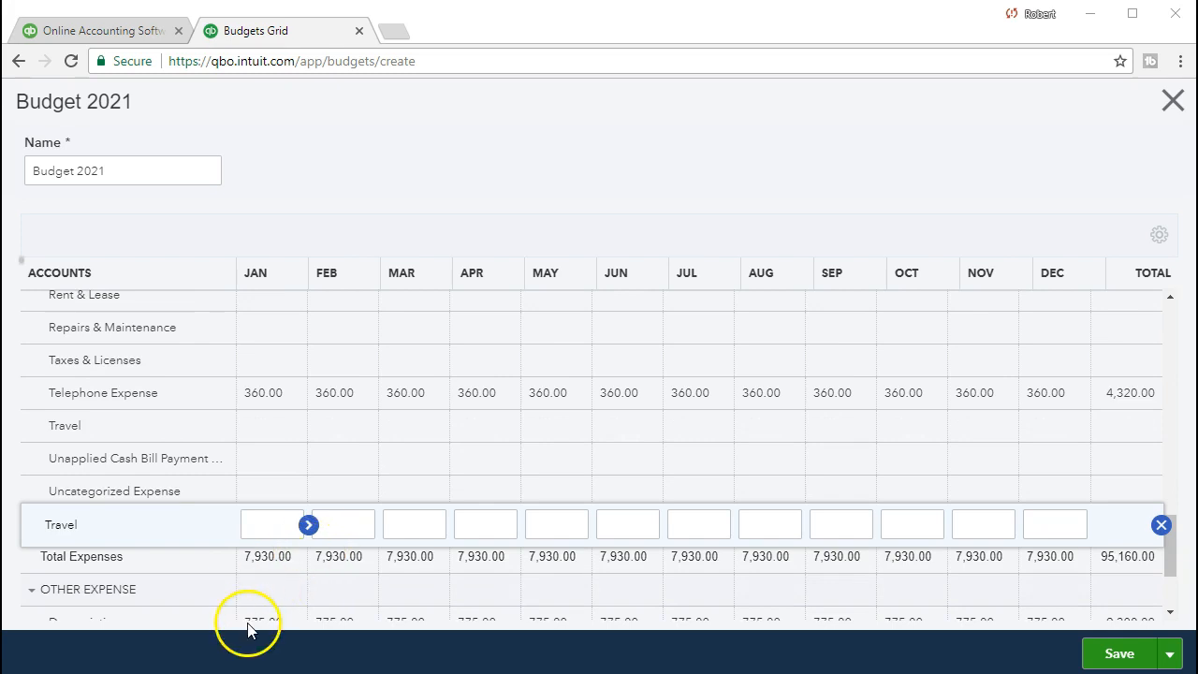
scroll(297, 437, "up", 1)
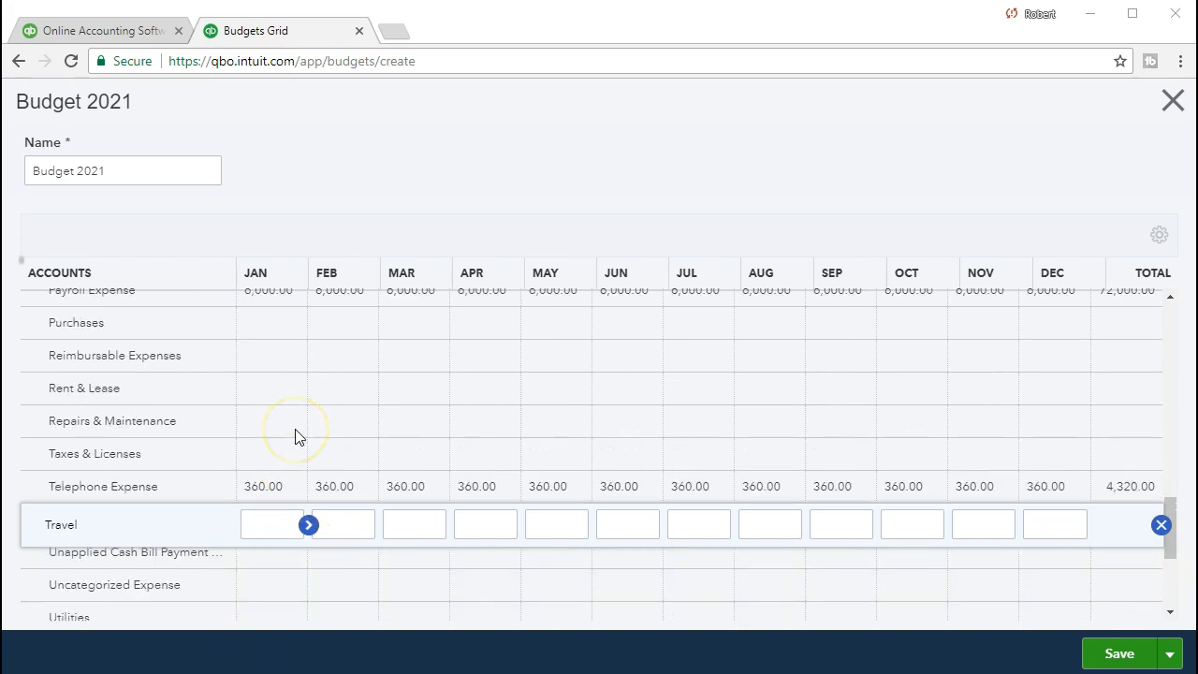
left_click(273, 614)
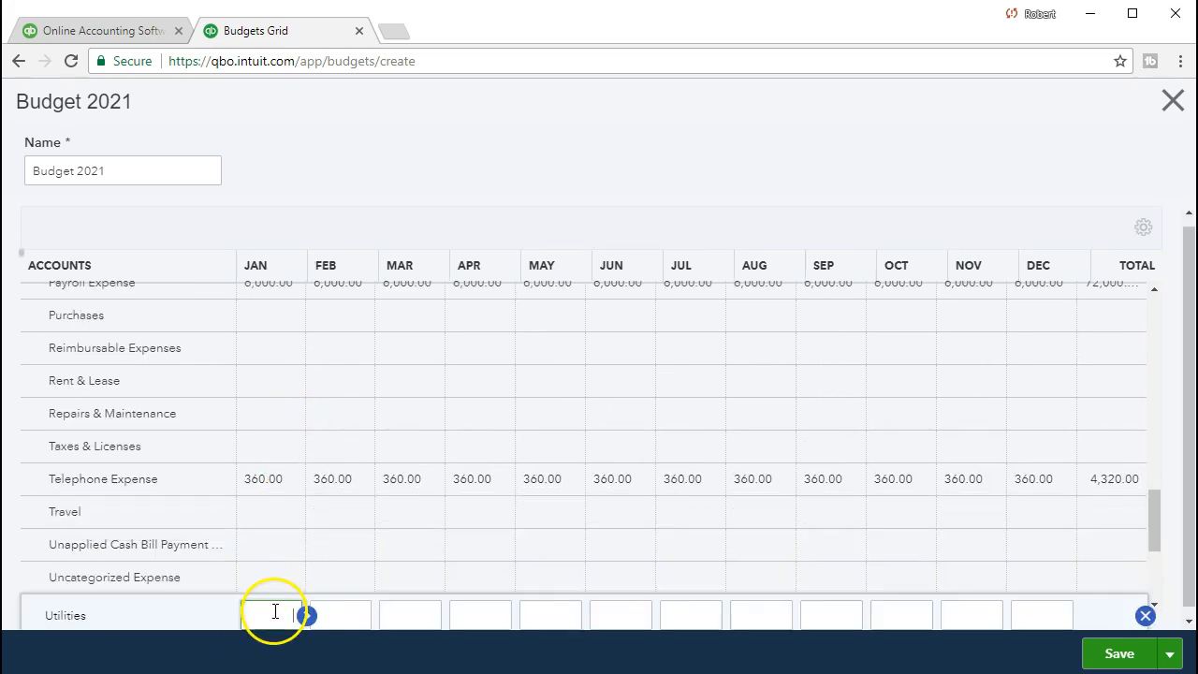
scroll(312, 507, "down", 1)
scroll(314, 506, "down", 1)
scroll(312, 503, "up", 3)
type("650")
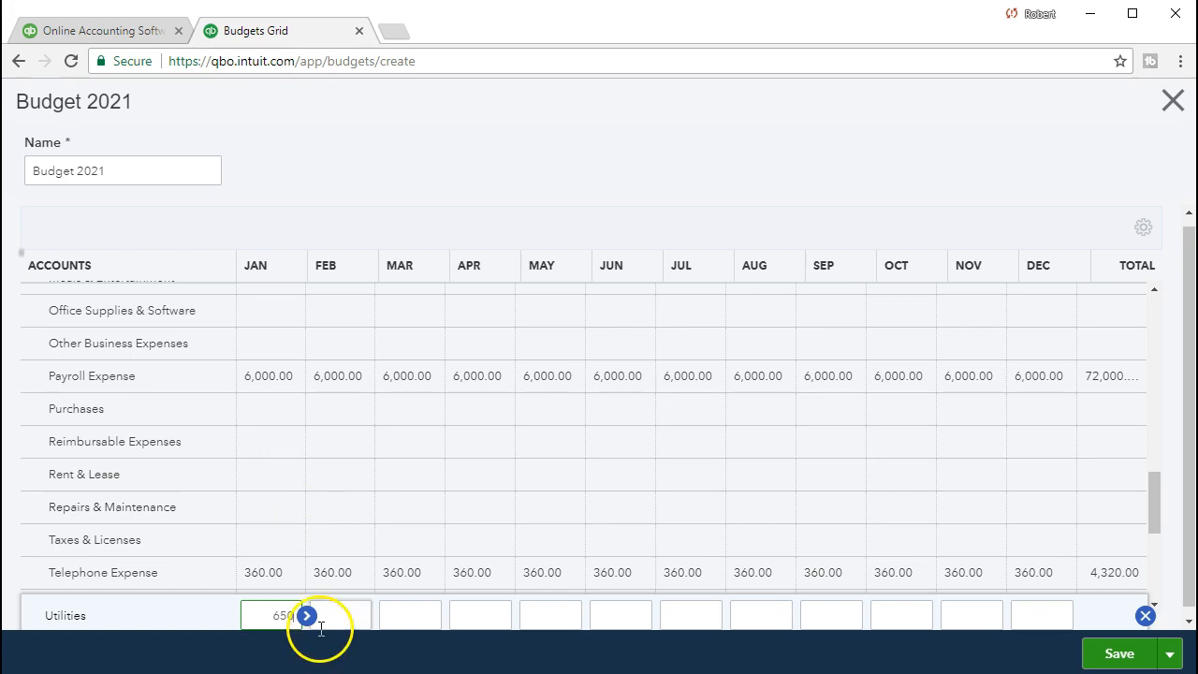
left_click(308, 614)
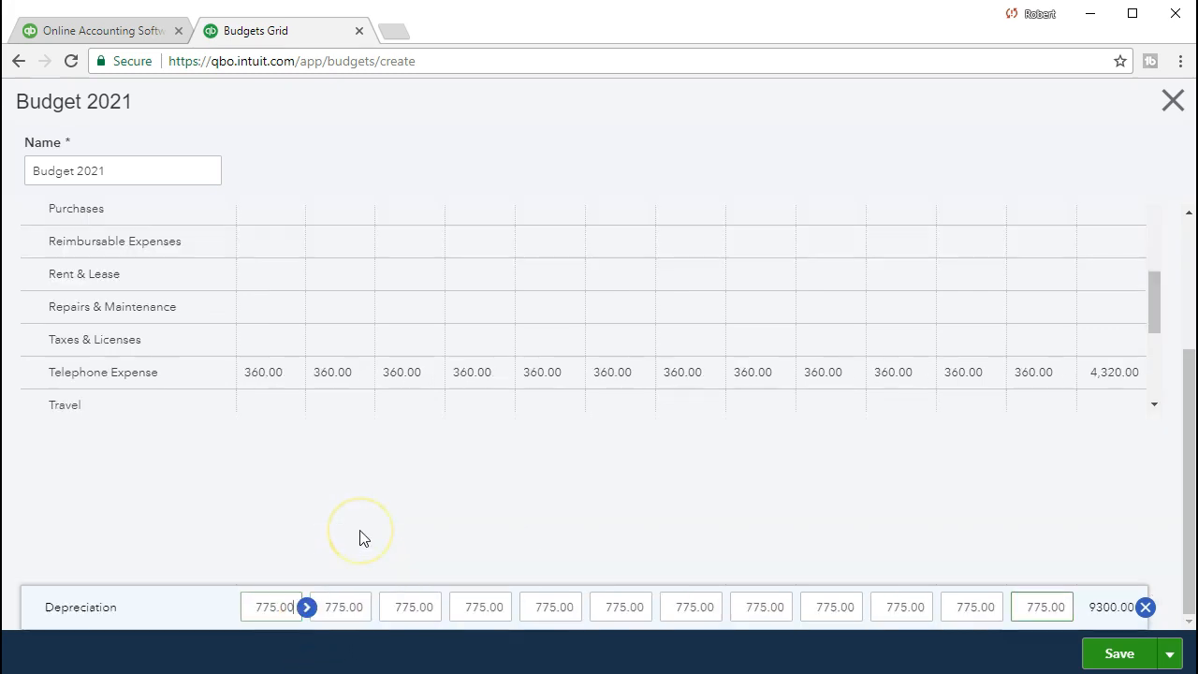
left_click(350, 436)
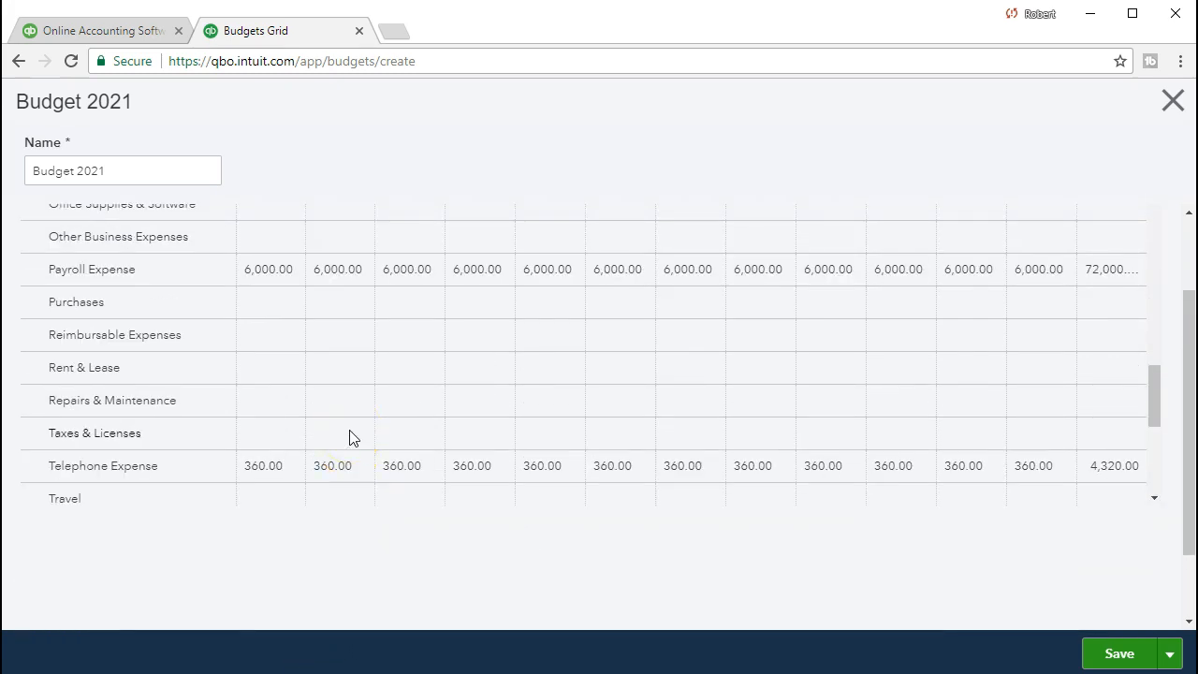
Step: Review the budgeted expenses, other expense, net income and income rows for each month in the 2021 budget grid
scroll(350, 436, "up", 3)
scroll(351, 438, "down", 3)
left_click(298, 421)
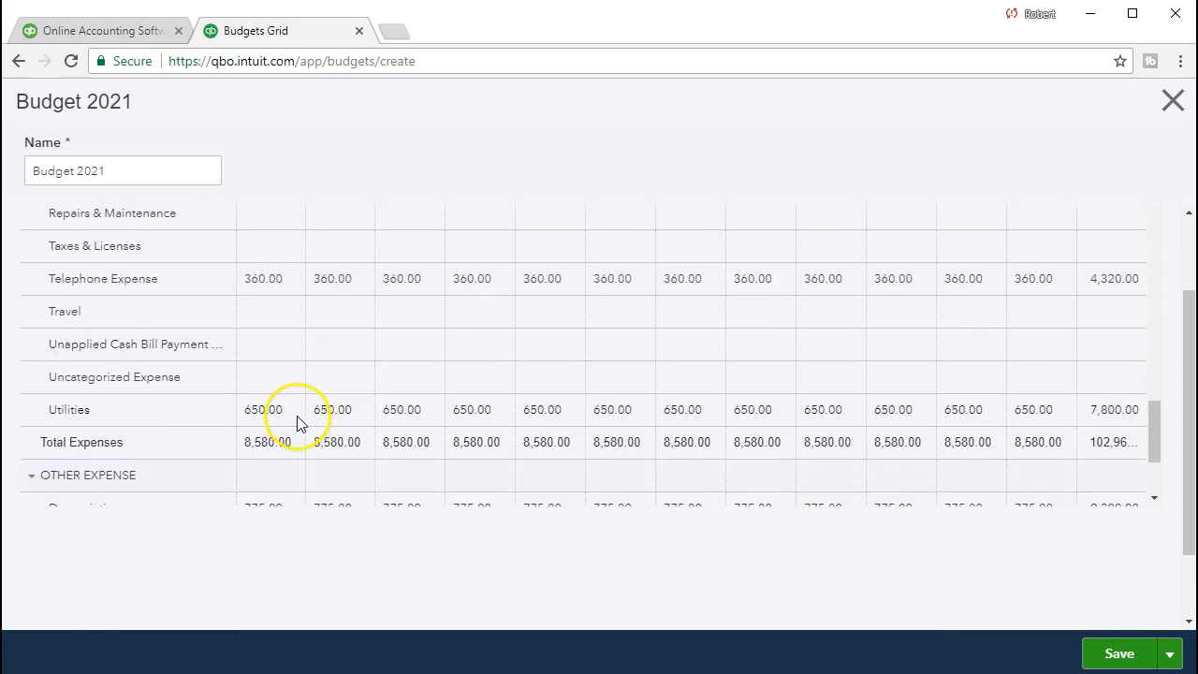
left_click(343, 453)
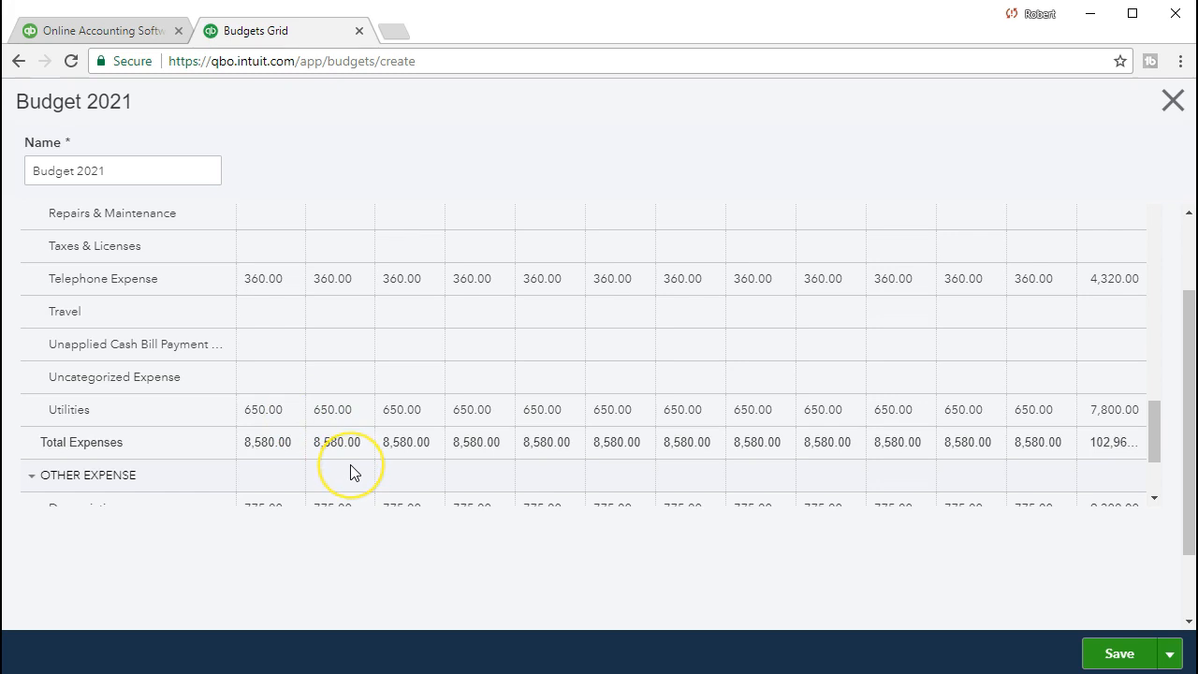
scroll(350, 472, "down", 1)
scroll(350, 471, "down", 1)
left_click(262, 455)
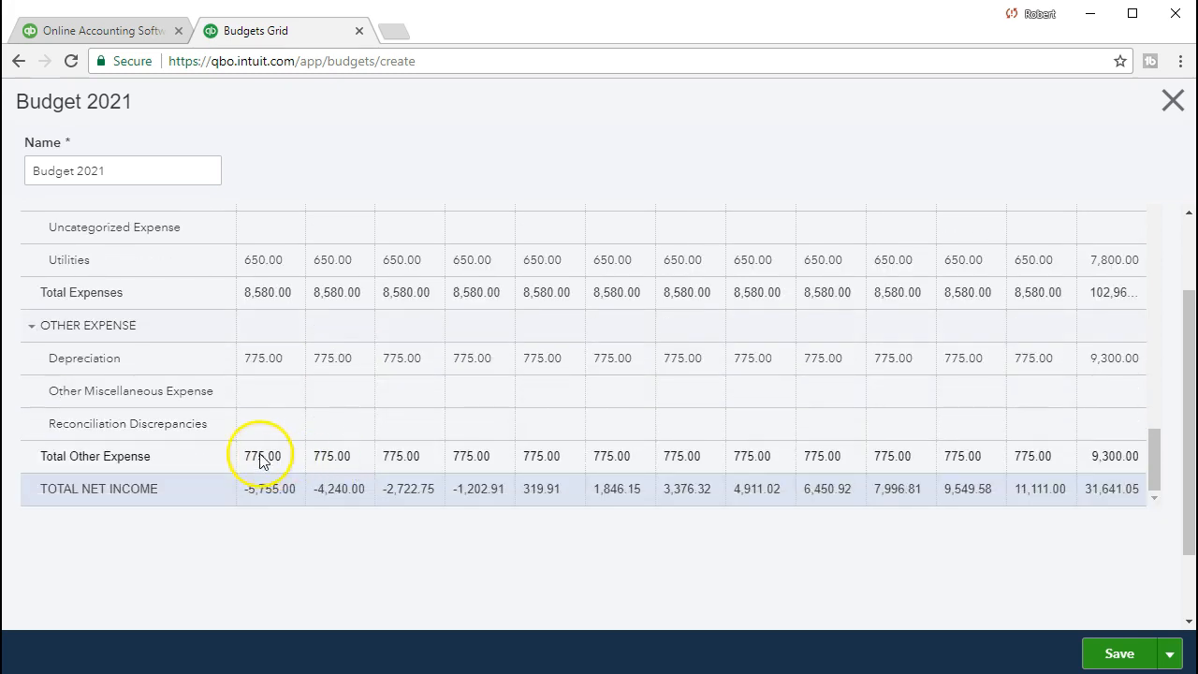
scroll(187, 450, "up", 4)
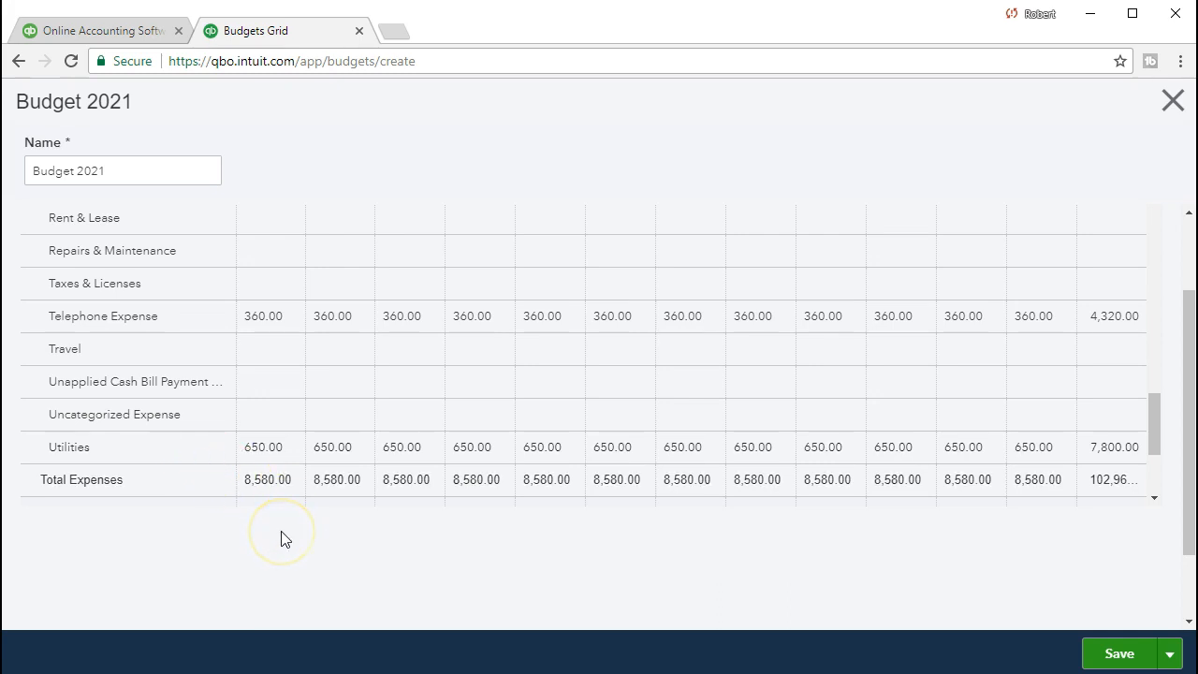
scroll(285, 538, "up", 5)
scroll(285, 538, "up", 8)
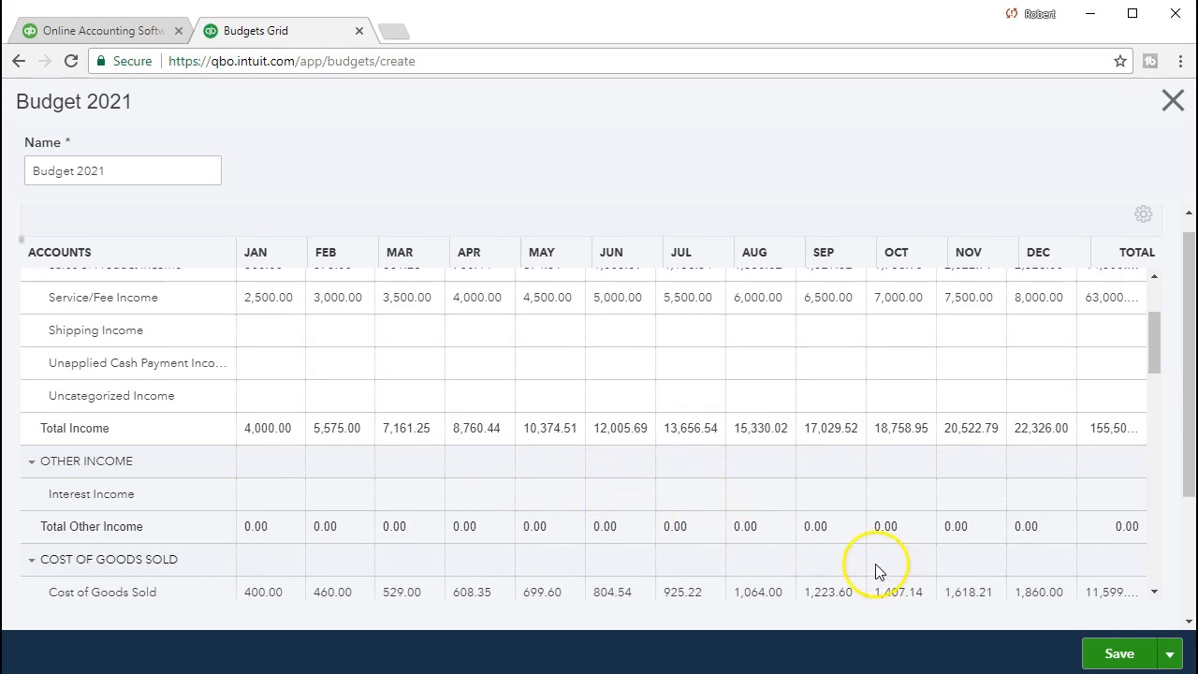
Step: Save Budget 2021 and close the budget grid
left_click(1114, 654)
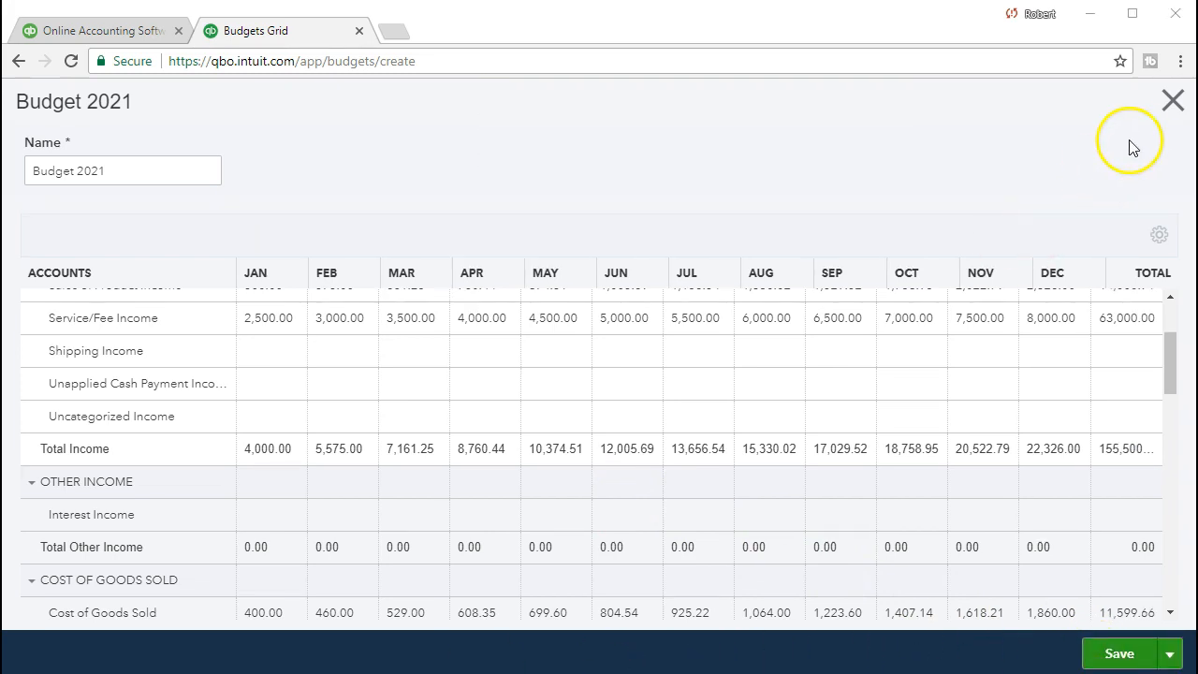
left_click(1161, 109)
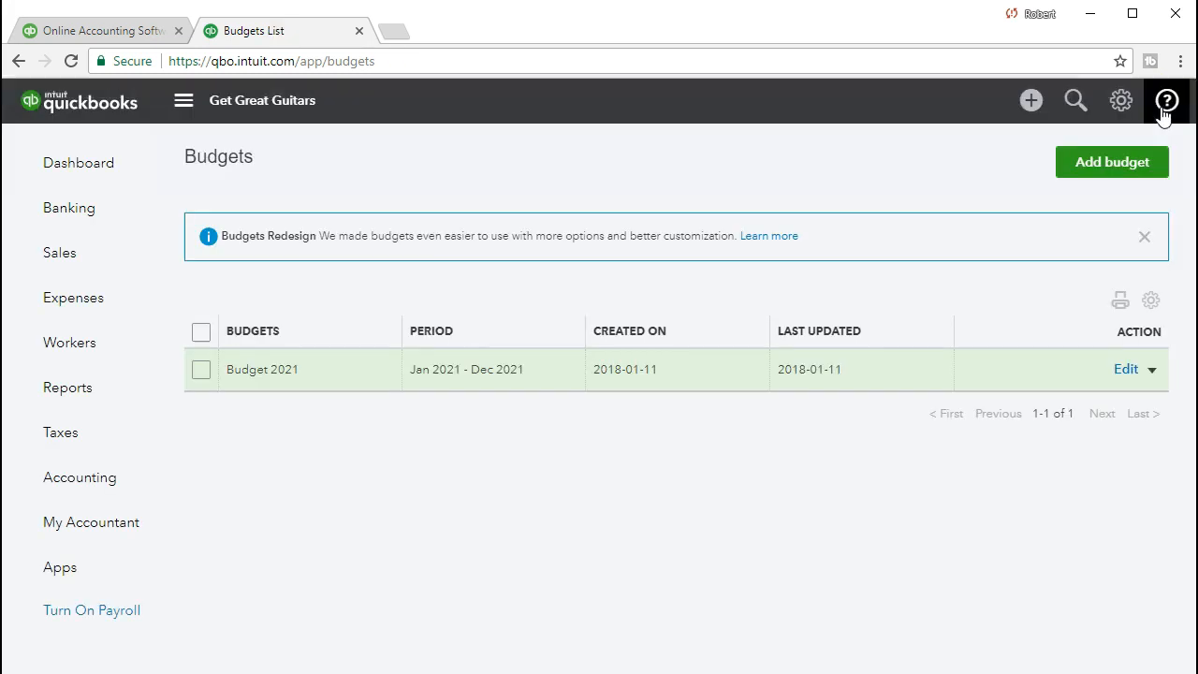
Step: Search the reports for "bud" and open the Budget Overview report
left_click(91, 402)
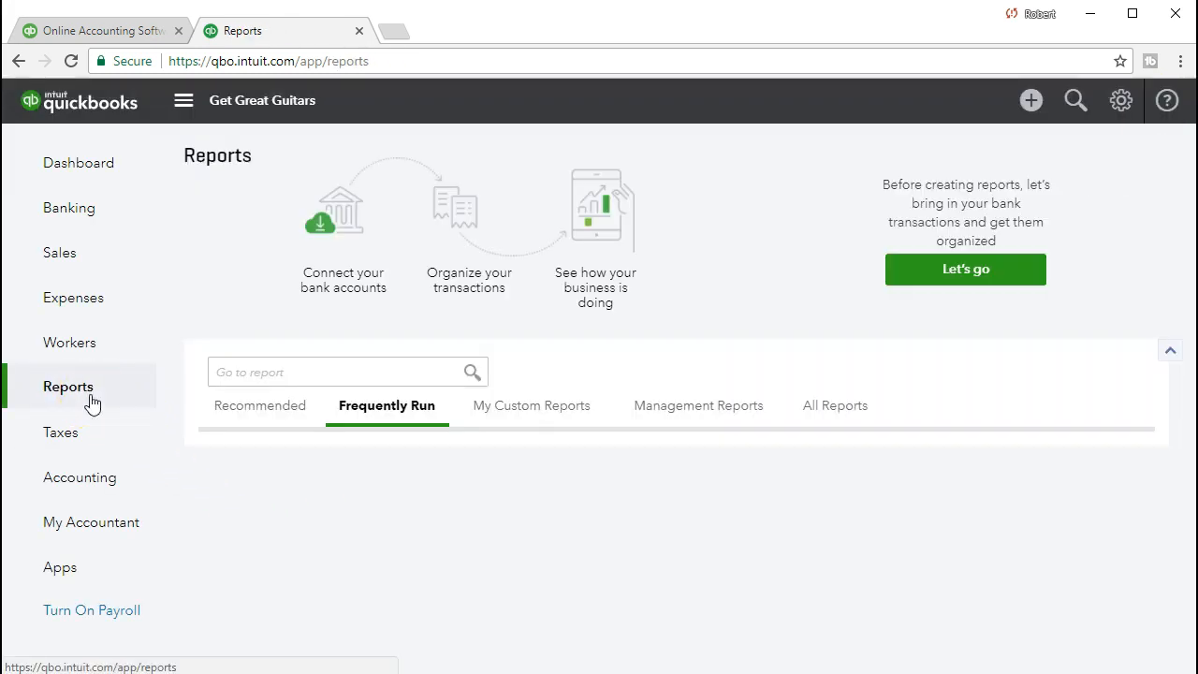
left_click(278, 374)
type("bud")
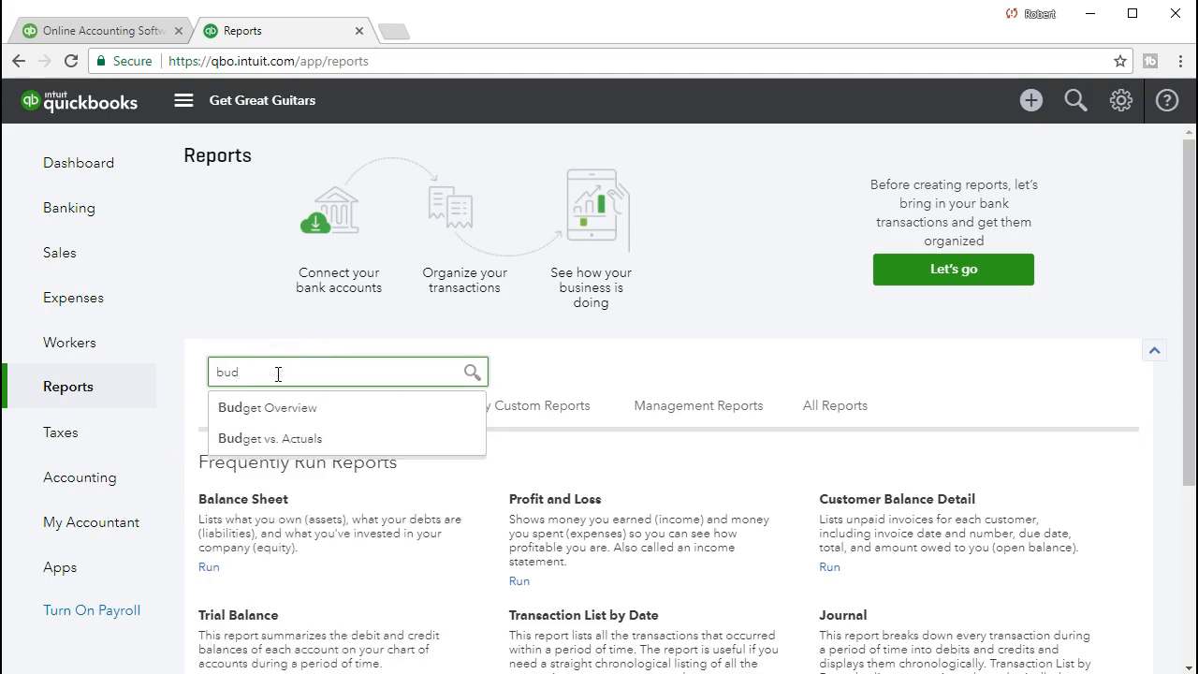
left_click(280, 410)
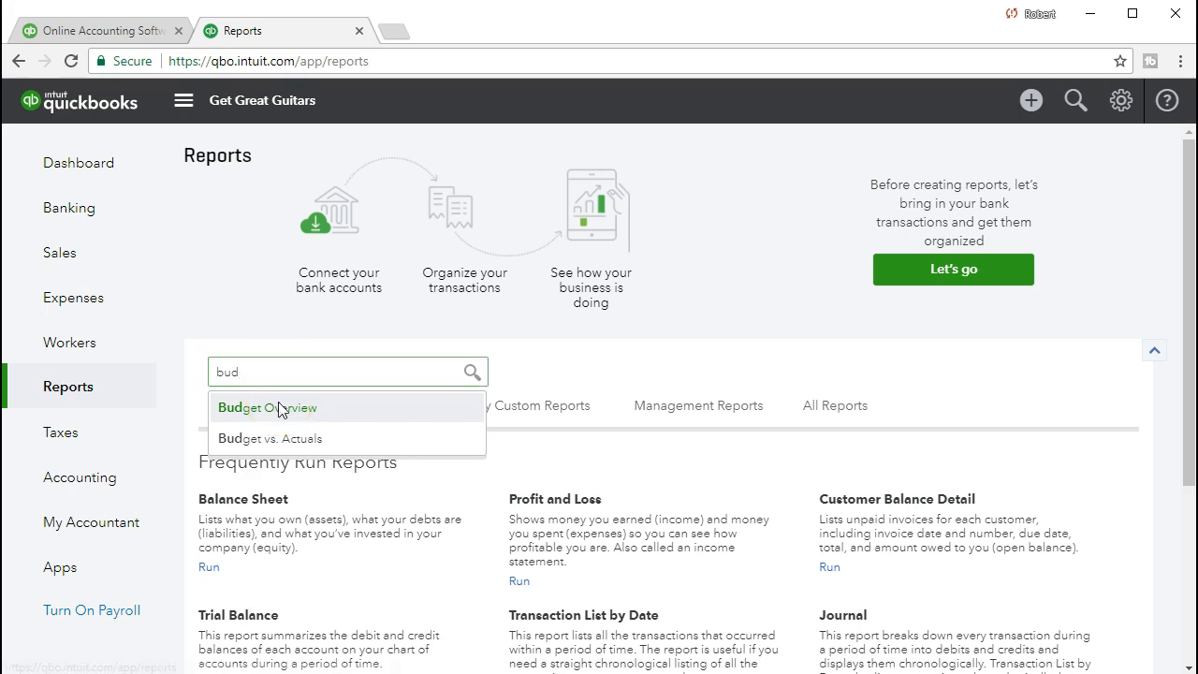
left_click(280, 410)
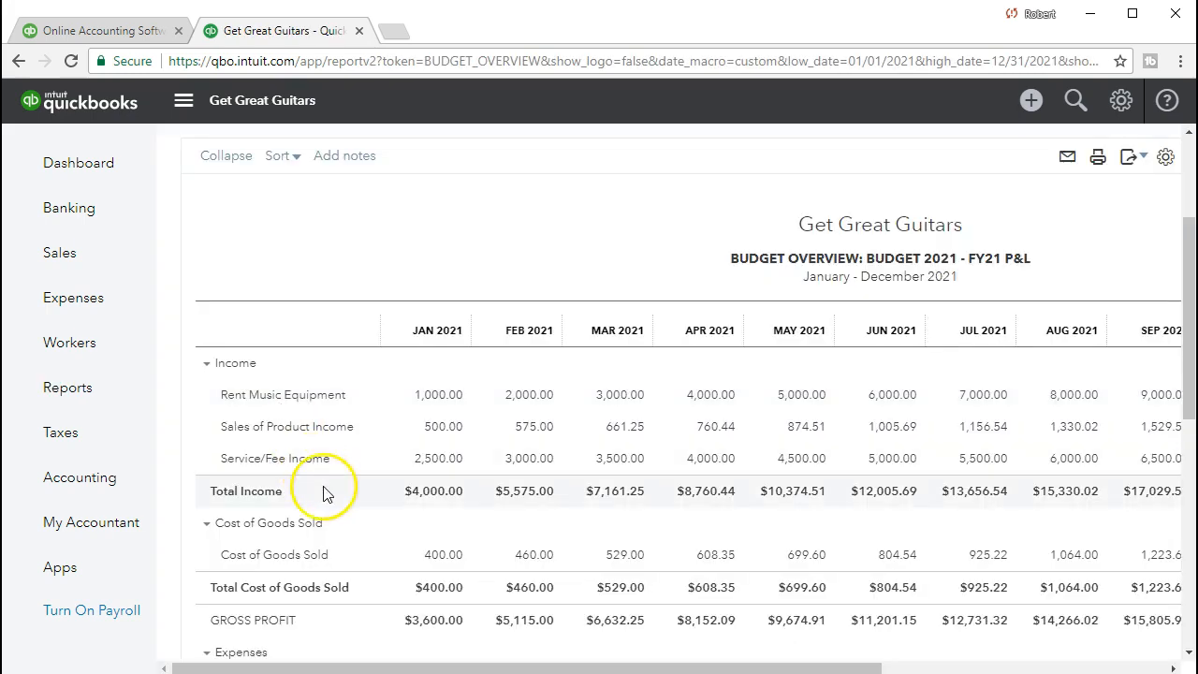
Step: Set the Budget Overview period to 01/01/2021 through 03/31/2021 and rerun the report
scroll(337, 506, "up", 3)
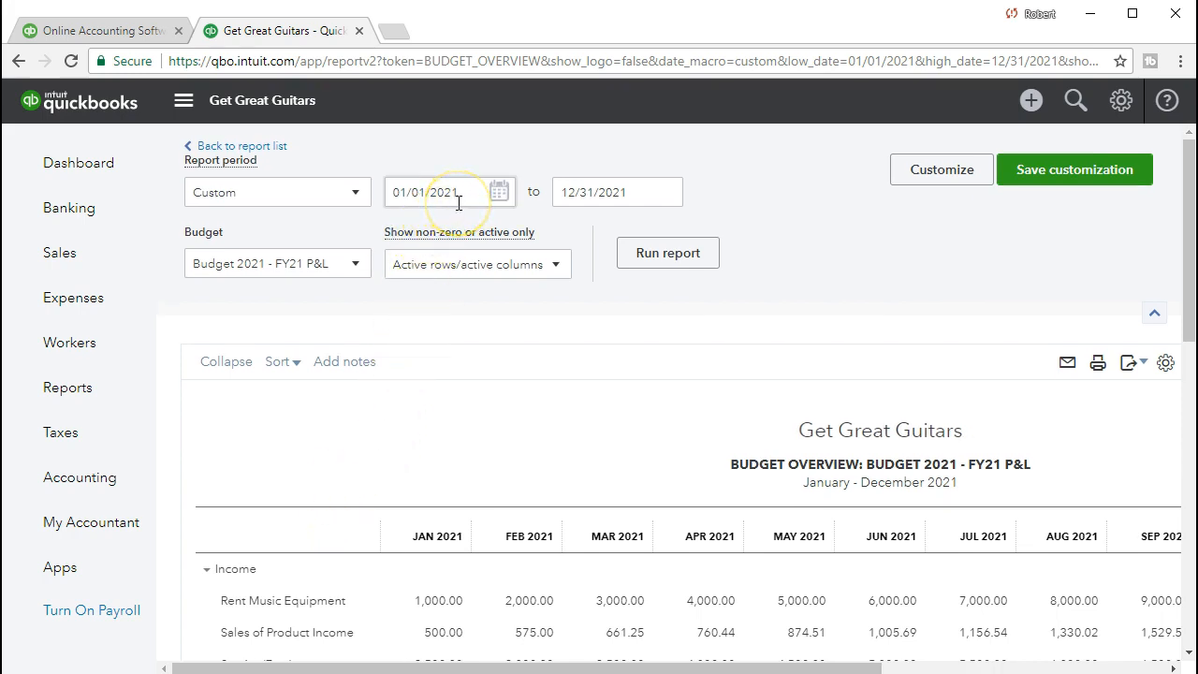
left_click_drag(468, 193, 356, 193)
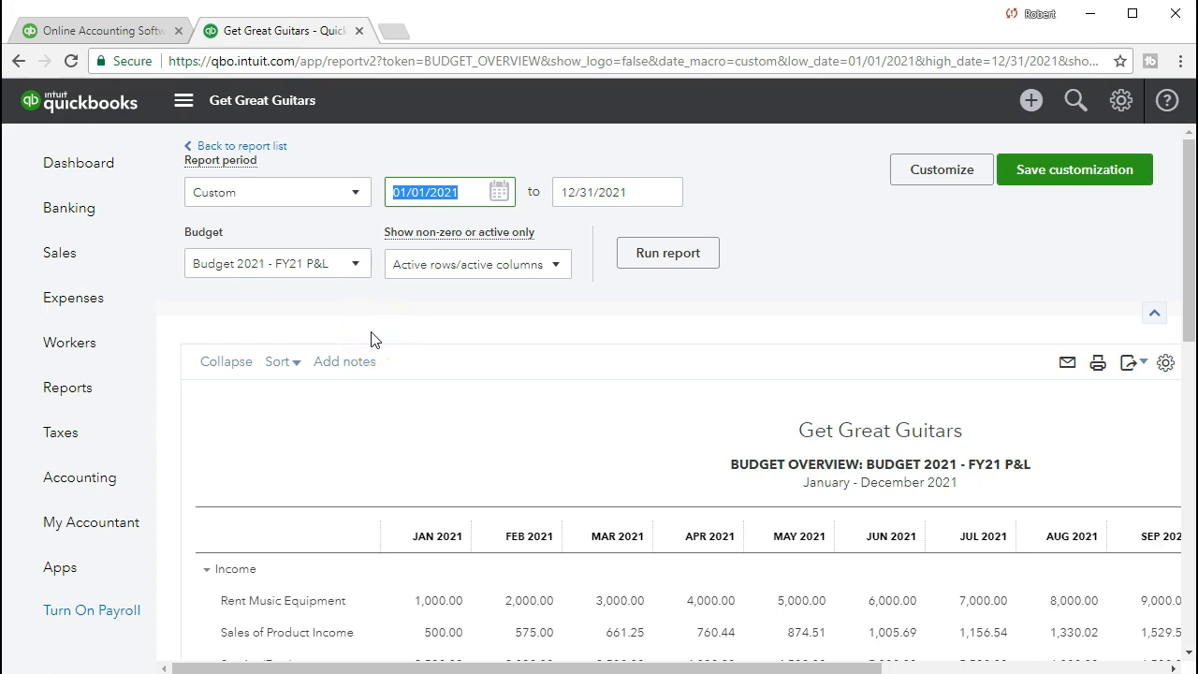
type("010121")
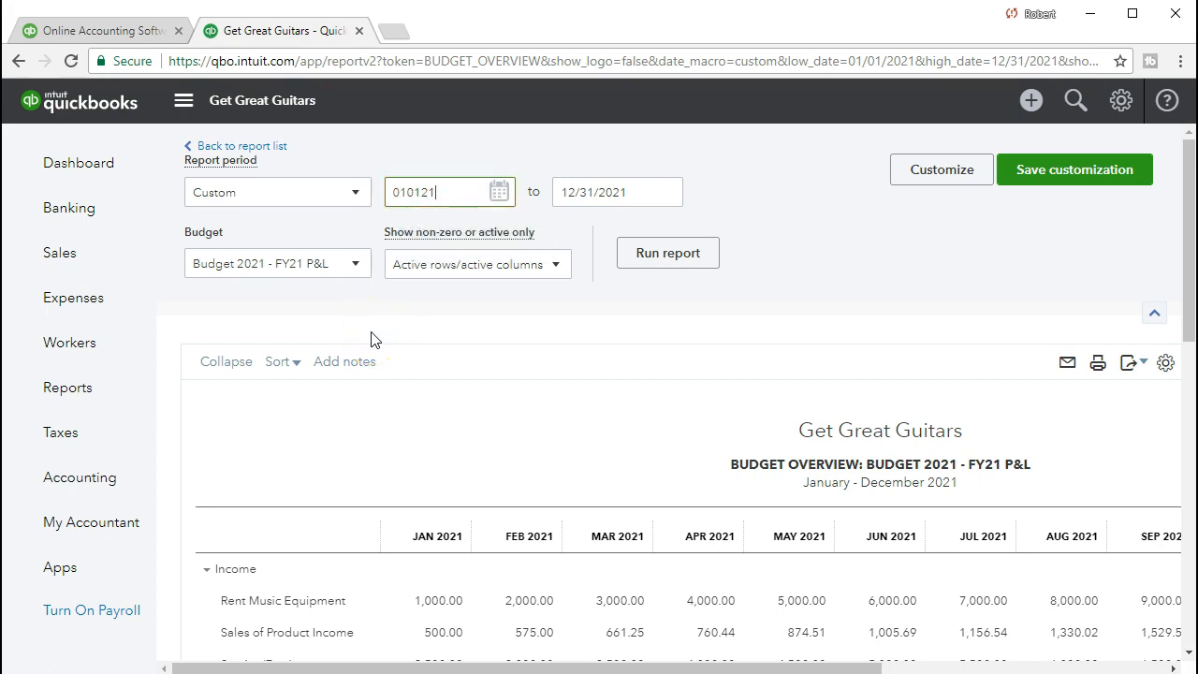
key("Tab")
type("03/")
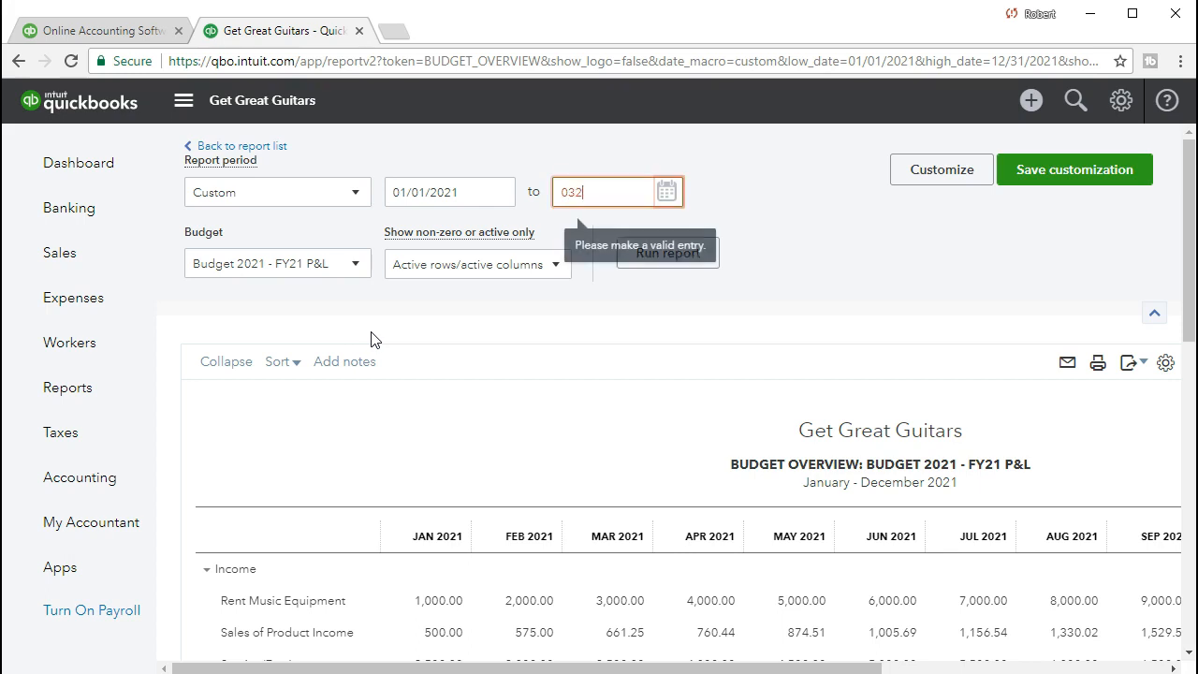
type("31/2021")
key("Tab")
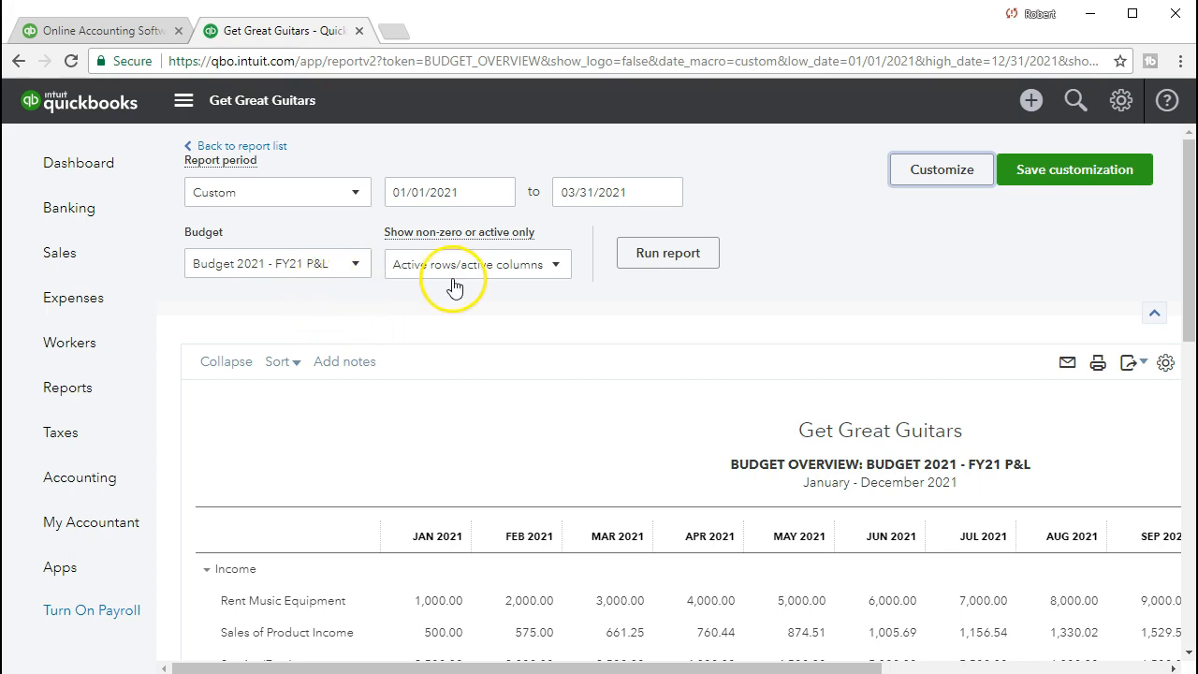
left_click(680, 267)
Step: Examine the January to March budget overview, from income and cost of goods sold through expenses to net income
scroll(736, 474, "down", 5)
scroll(736, 477, "up", 4)
scroll(735, 485, "up", 1)
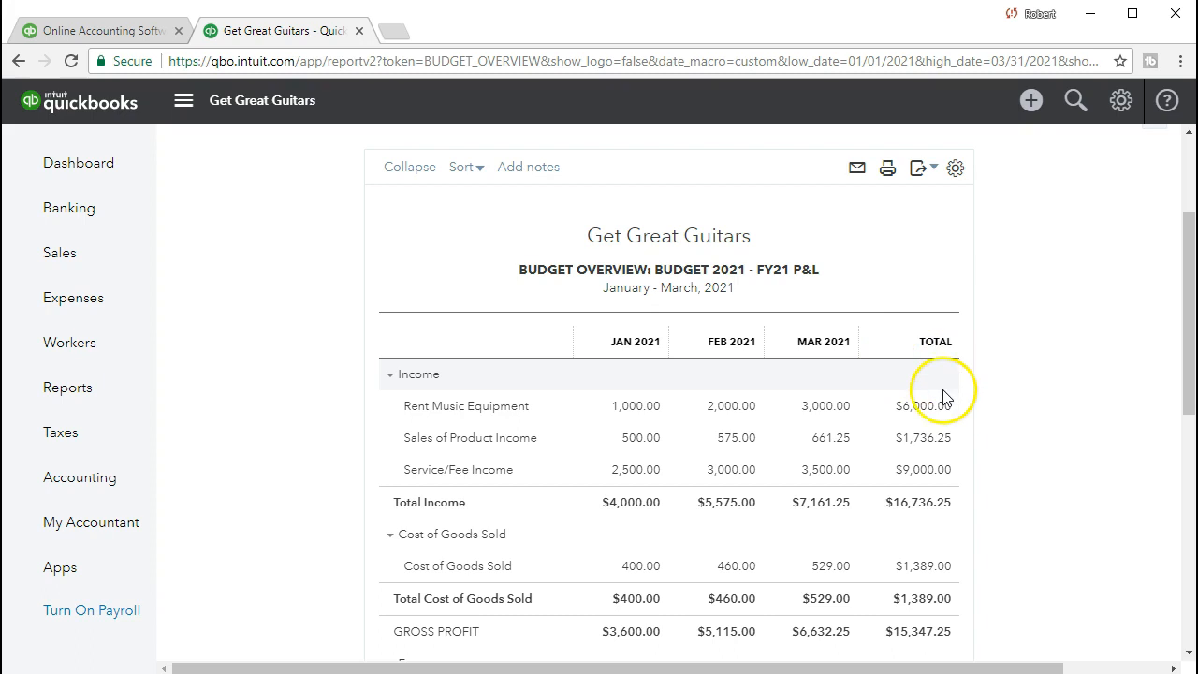
scroll(943, 412, "down", 3)
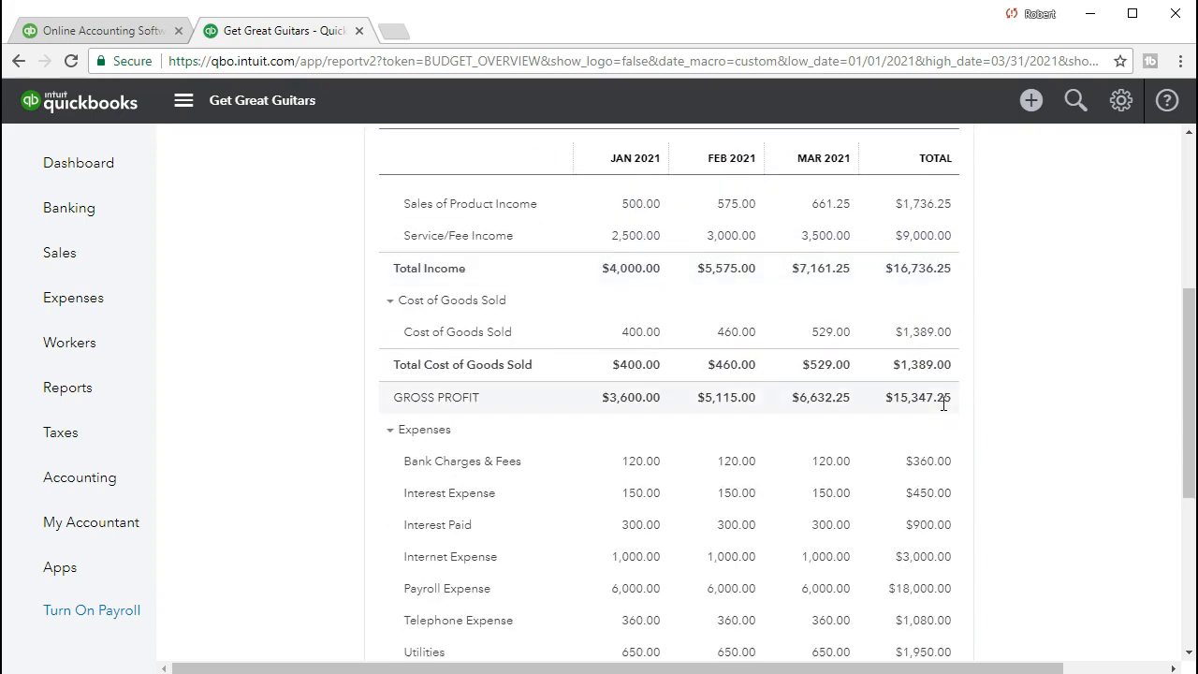
scroll(943, 404, "down", 2)
left_click(982, 446)
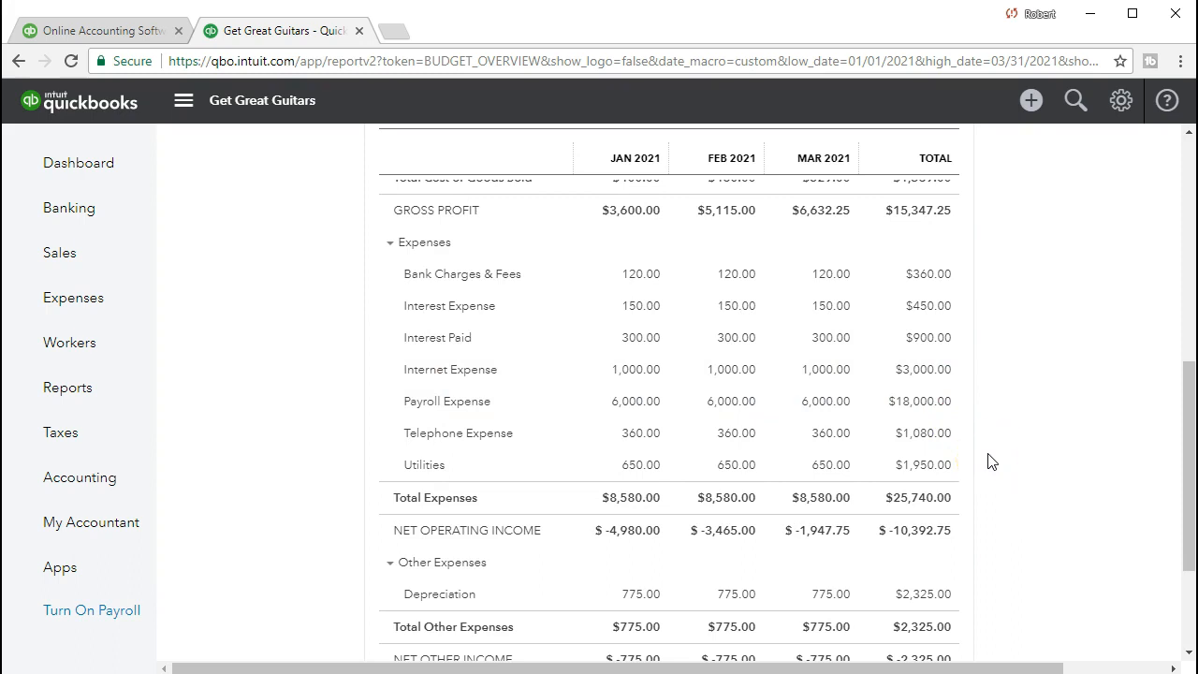
scroll(991, 461, "down", 1)
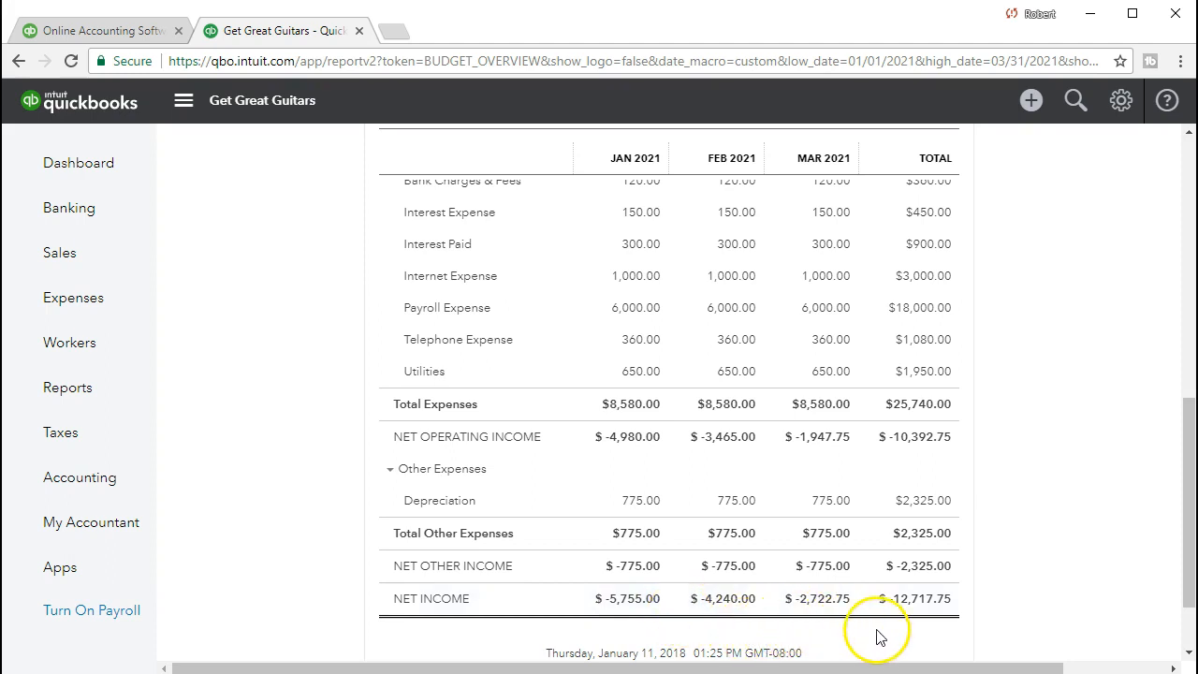
scroll(1010, 556, "up", 1)
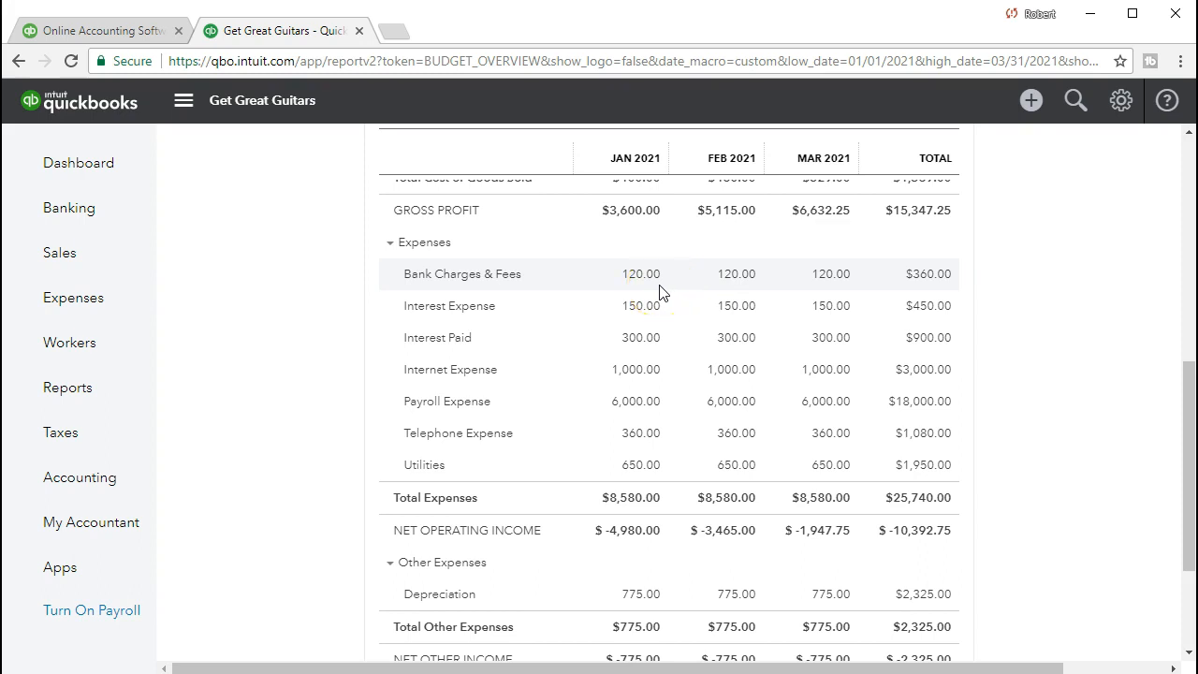
Step: Return to the Budgets list and open Budget 2021 for editing
left_click(1122, 102)
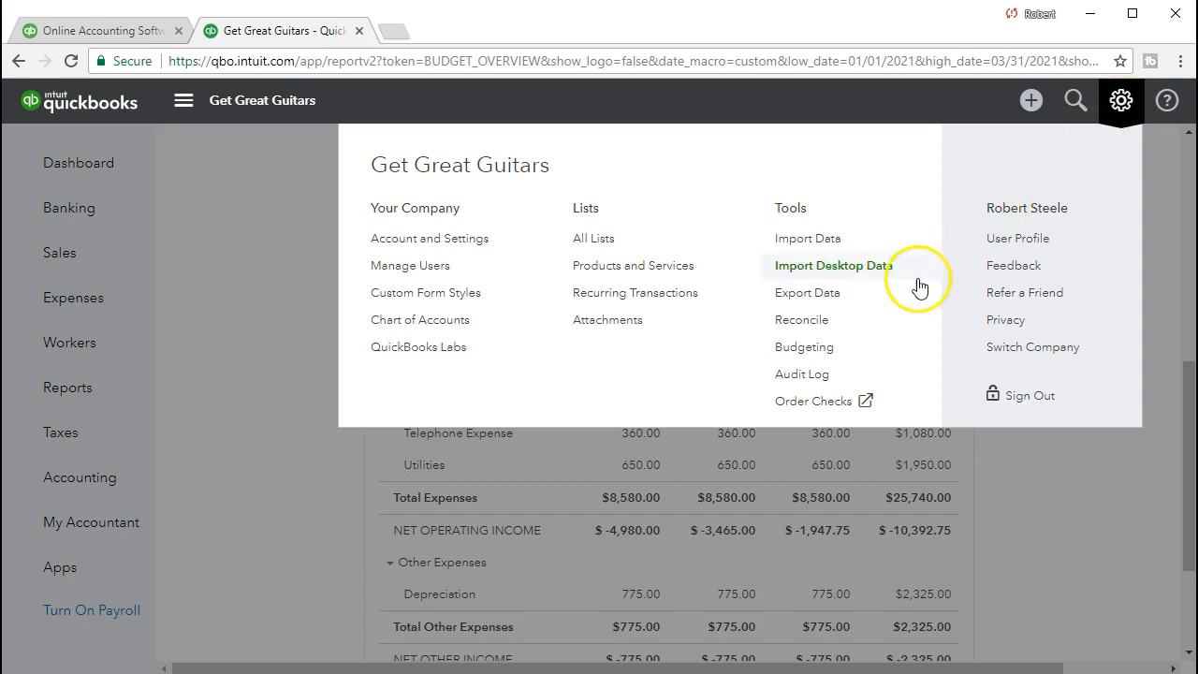
left_click(809, 353)
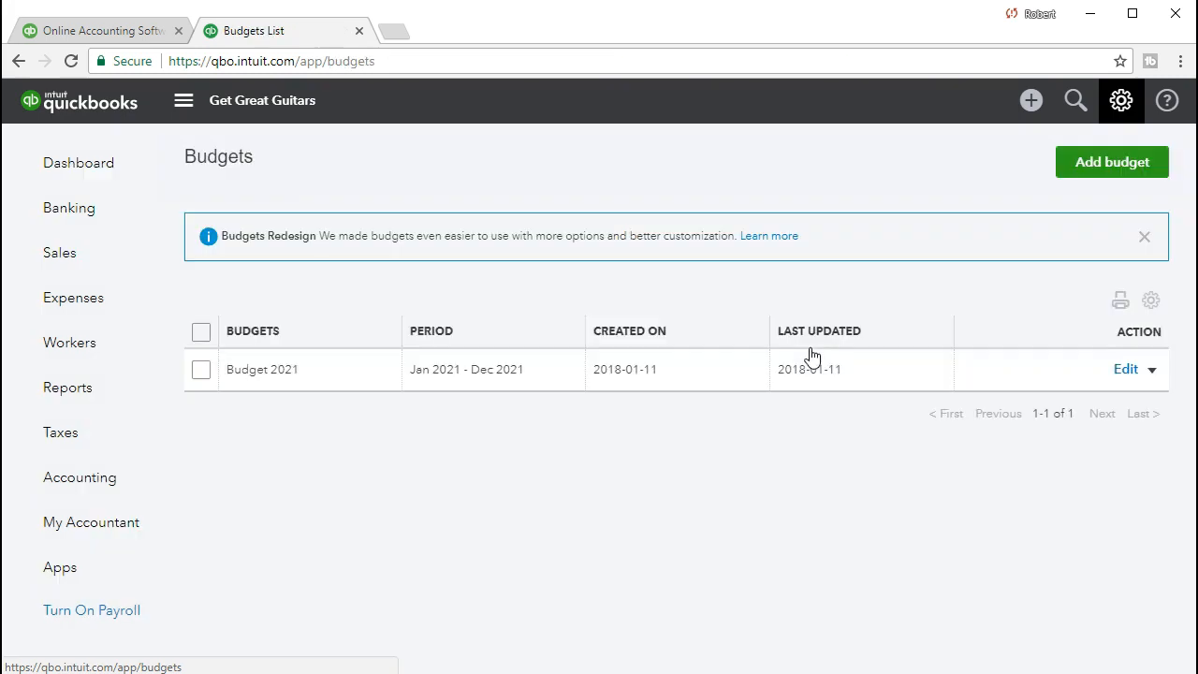
left_click(204, 369)
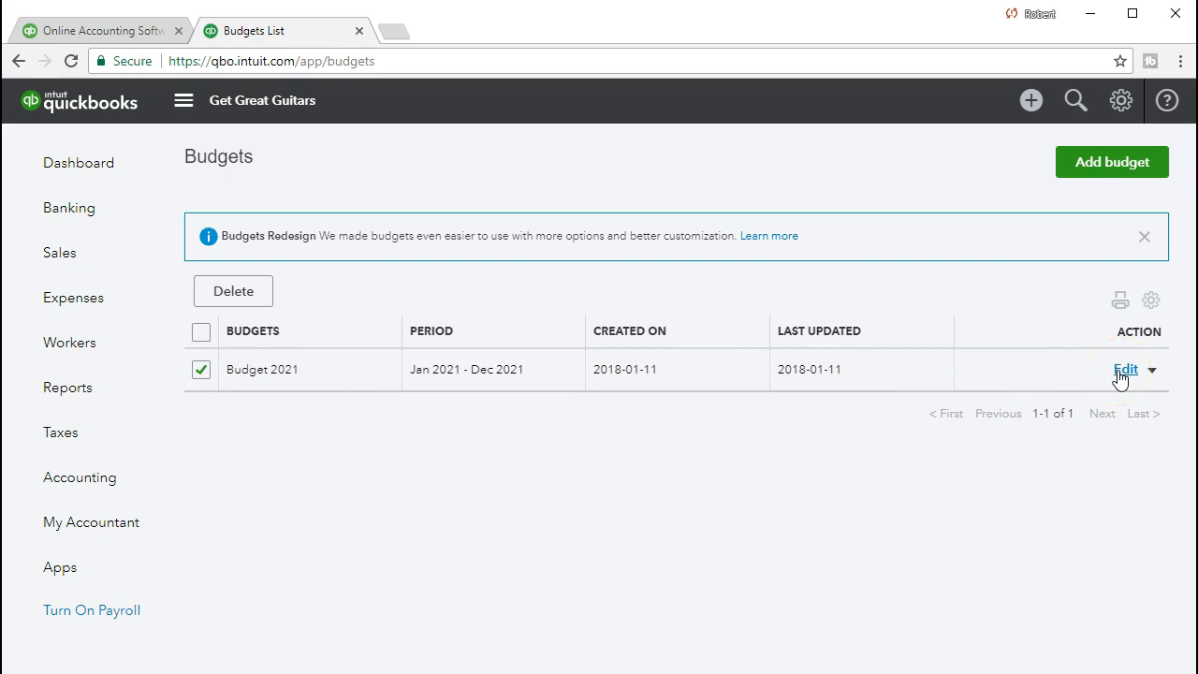
left_click(1124, 370)
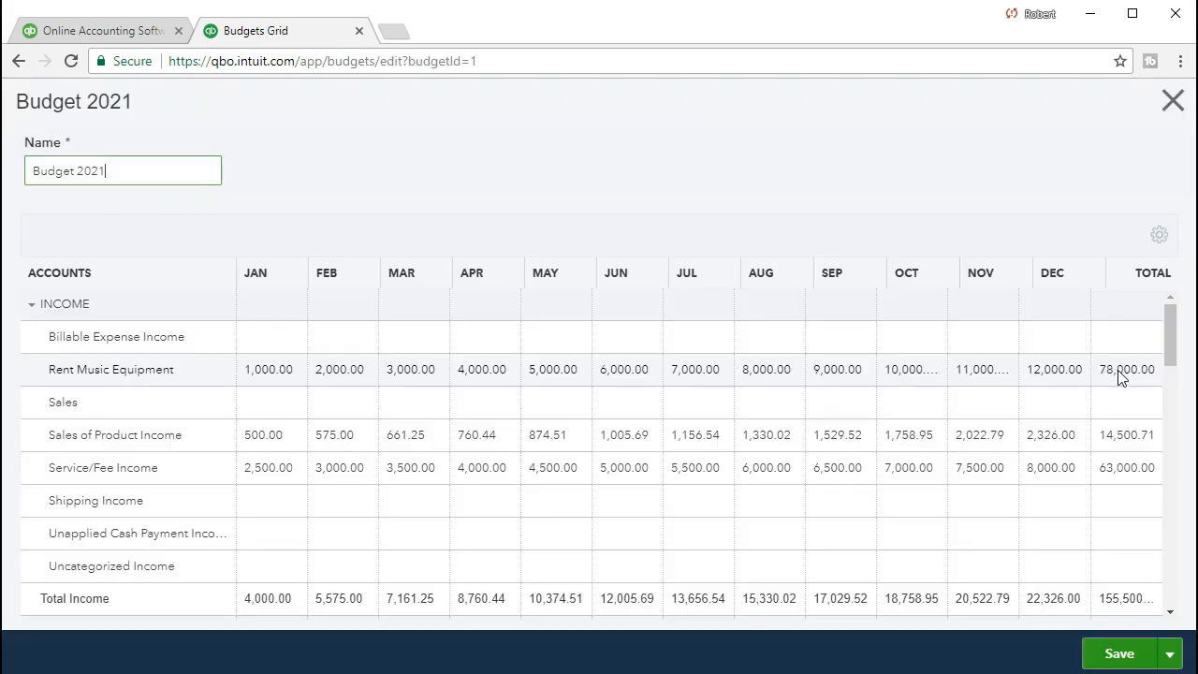
Step: Change January's Bank Charges & Fees to 30 and copy the amount across the remaining months
scroll(655, 462, "down", 3)
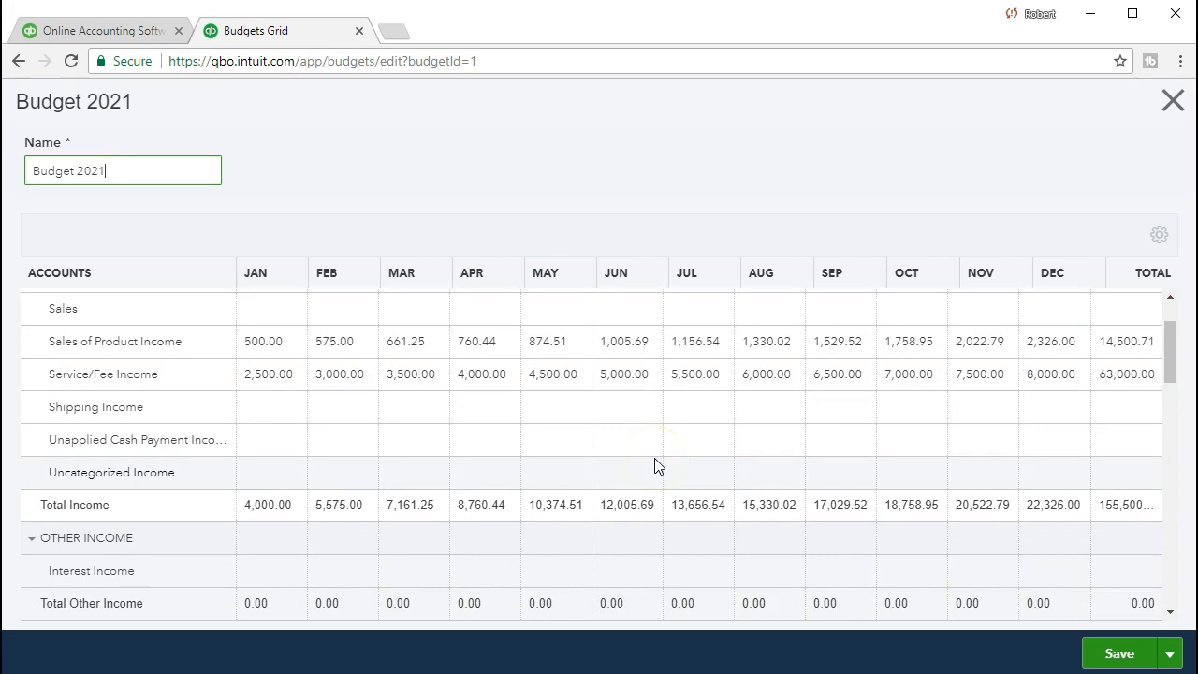
scroll(655, 463, "down", 4)
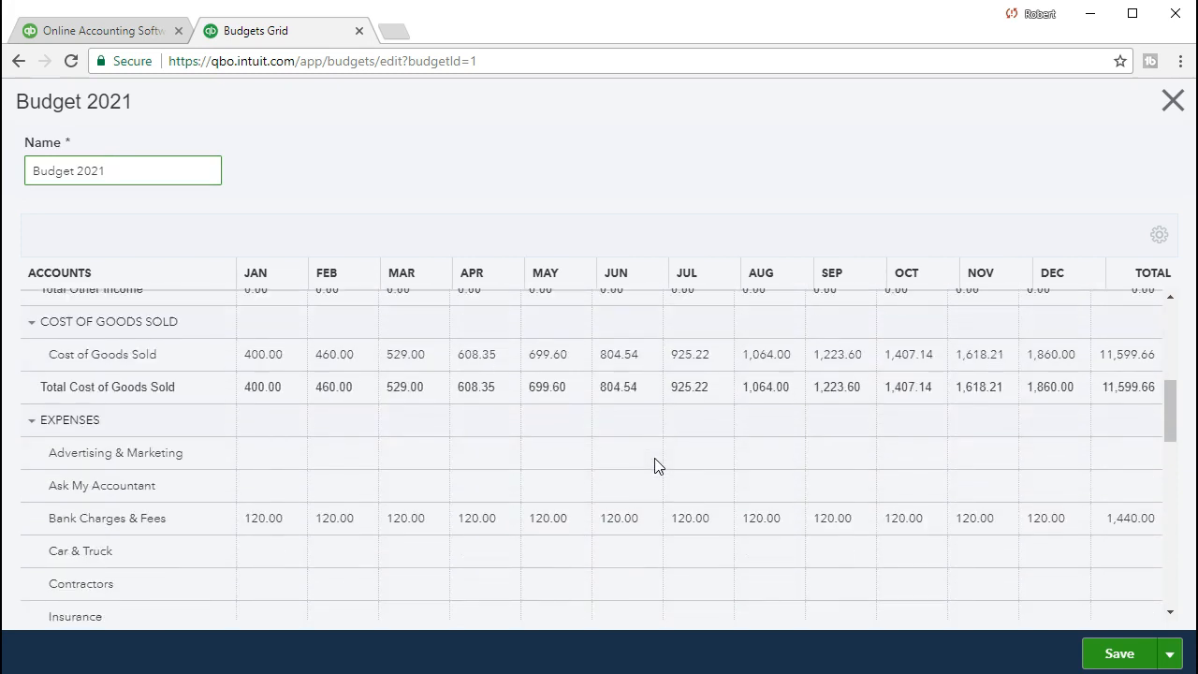
left_click(318, 521)
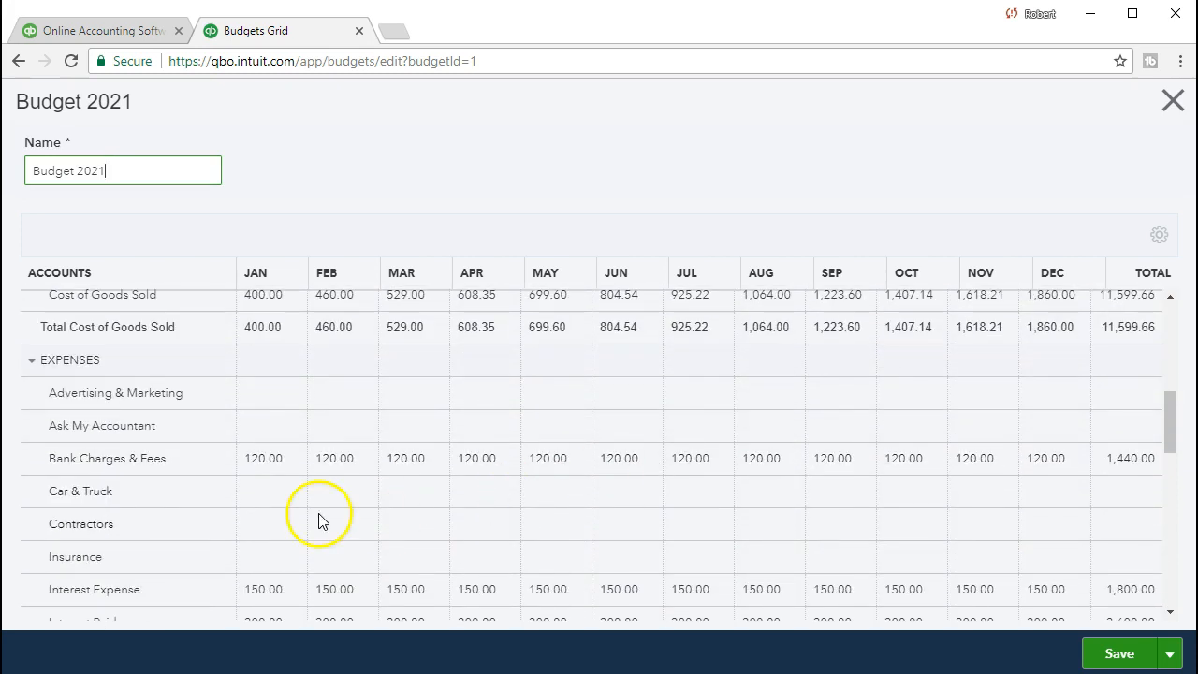
left_click(260, 463)
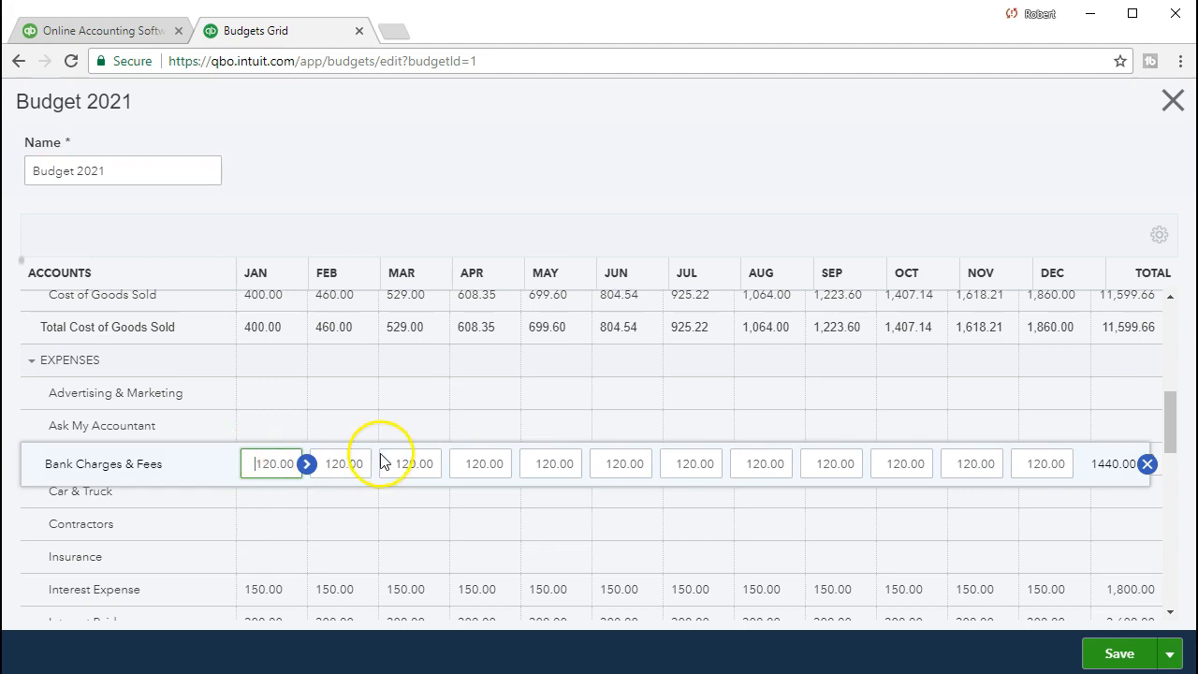
type("30")
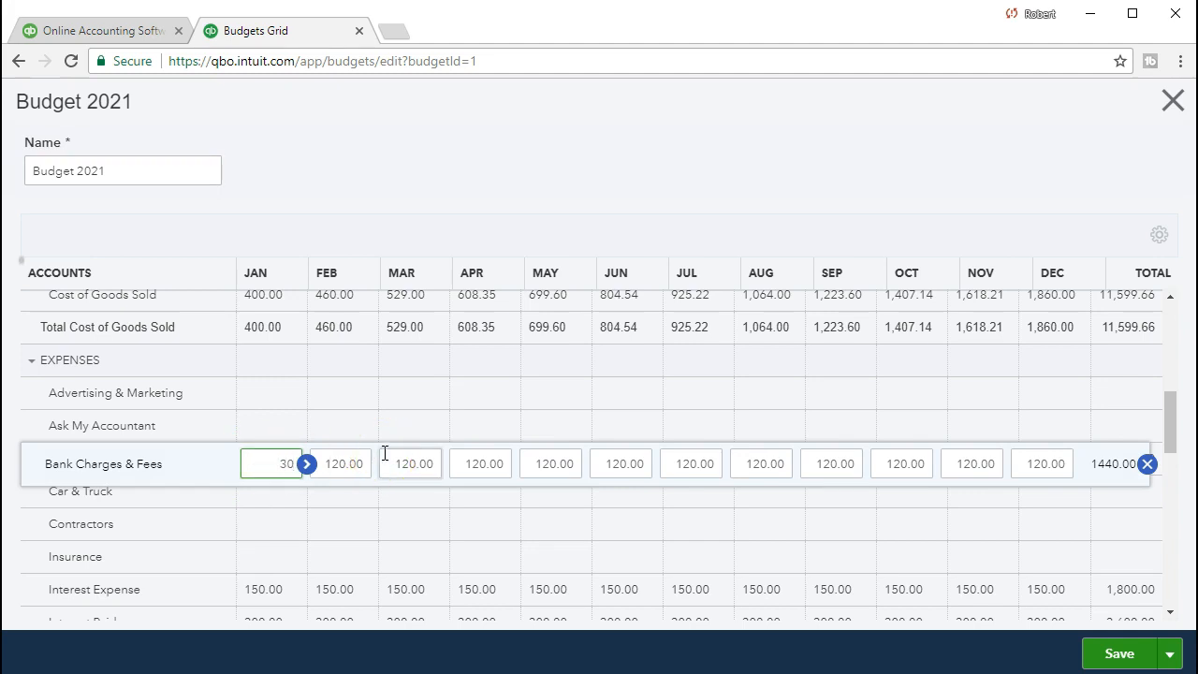
left_click(309, 464)
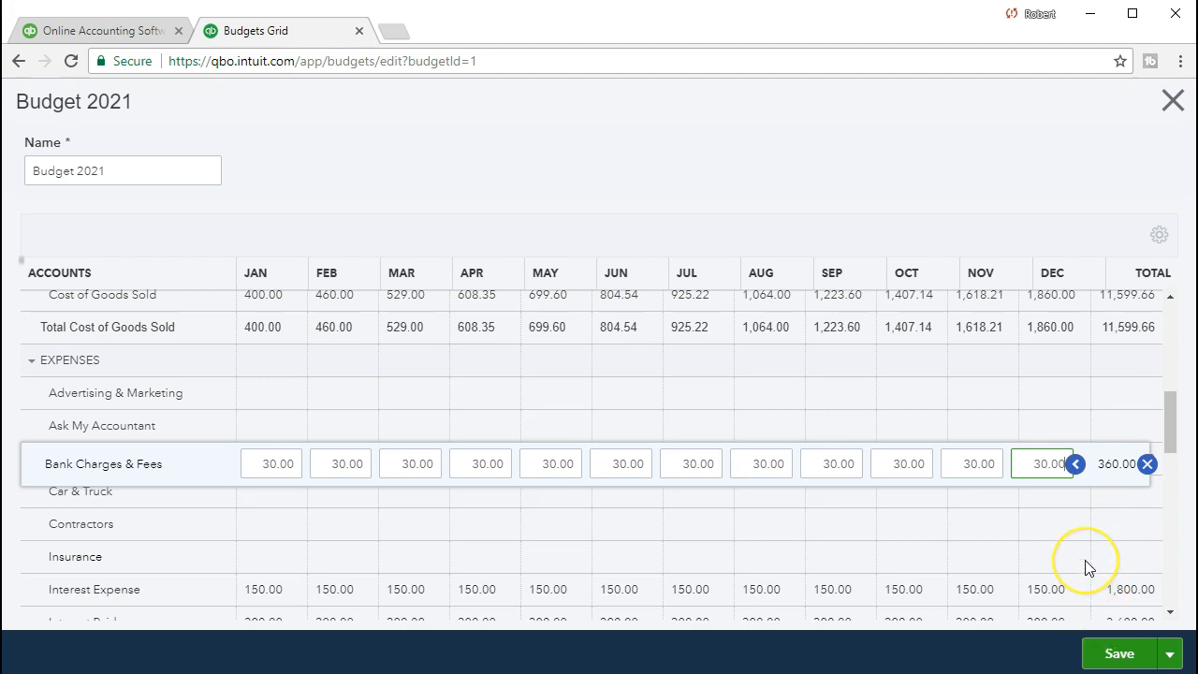
key("Tab")
left_click(1056, 485)
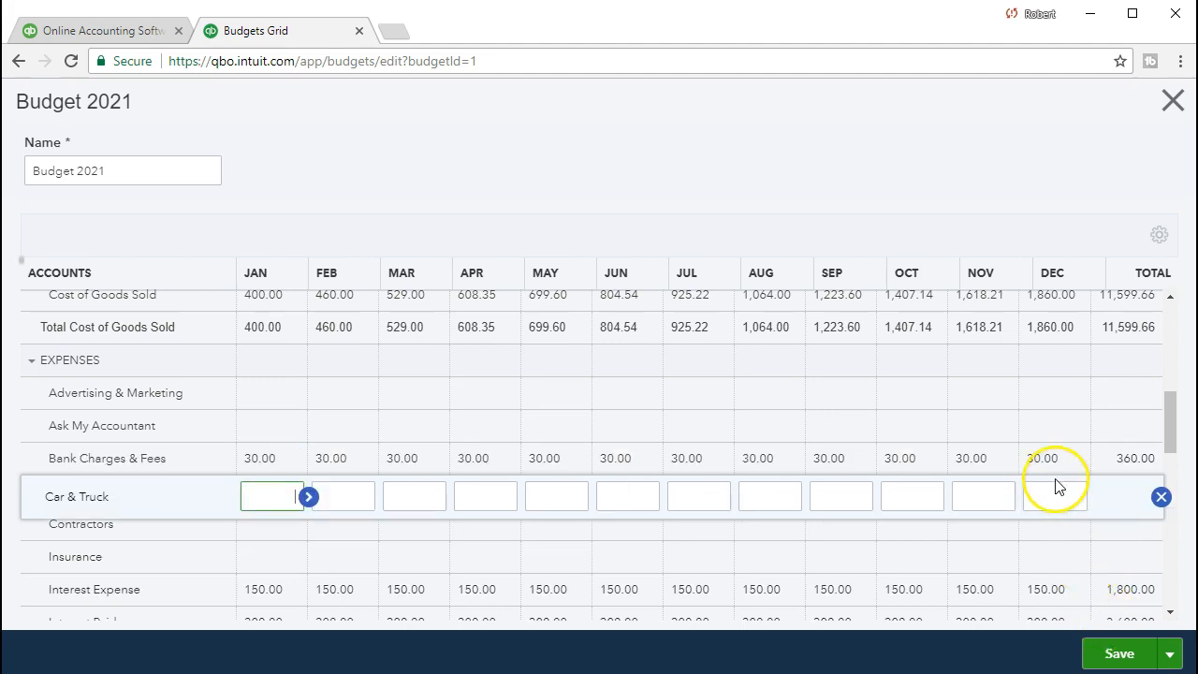
Step: Save the revised Bank Charges & Fees amounts in Budget 2021 and close the budget
left_click(1106, 654)
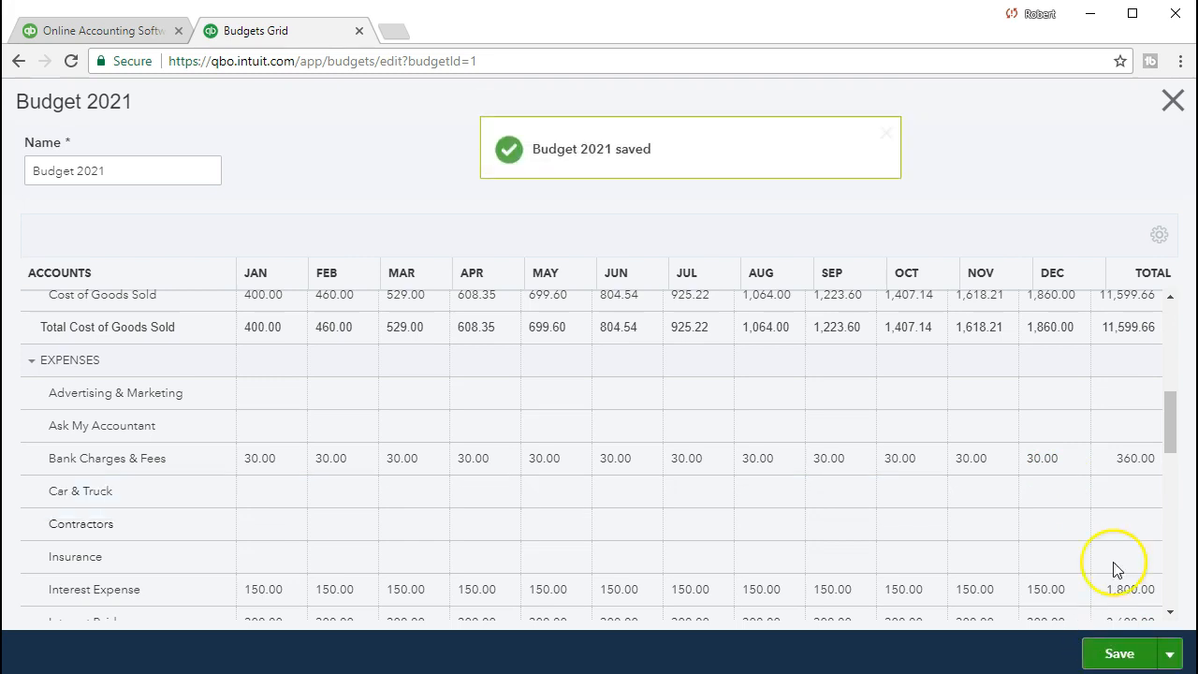
left_click(1172, 105)
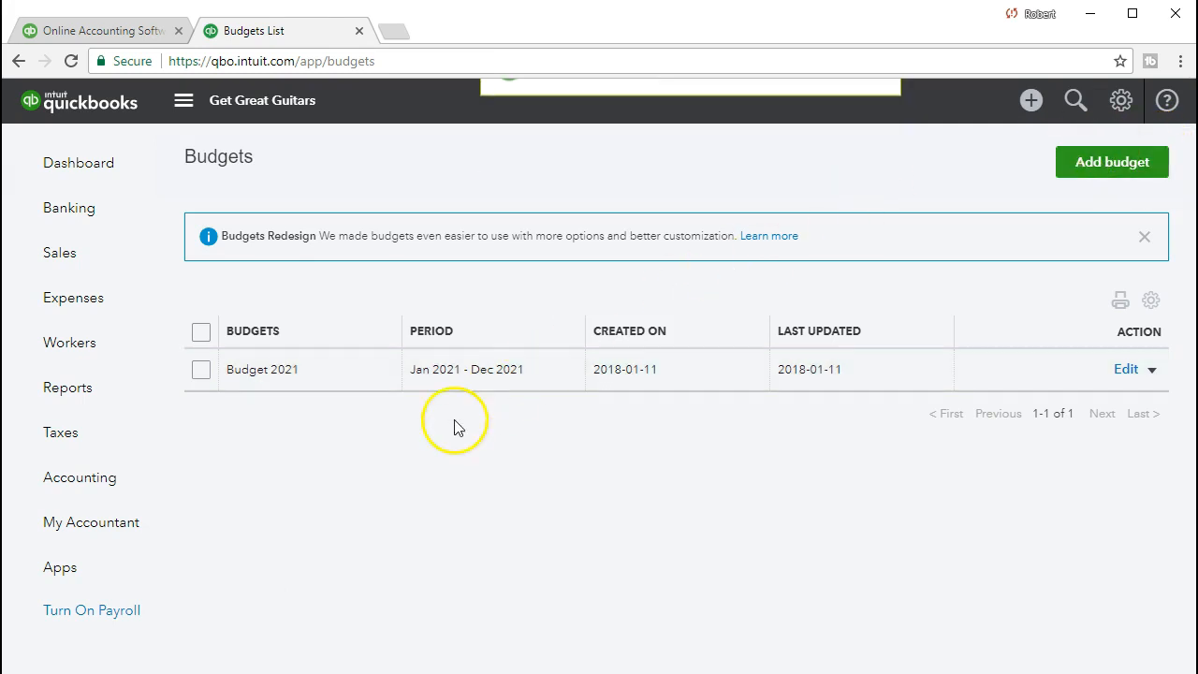
Step: Find and open the Budget Overview report from the Reports list
left_click(70, 387)
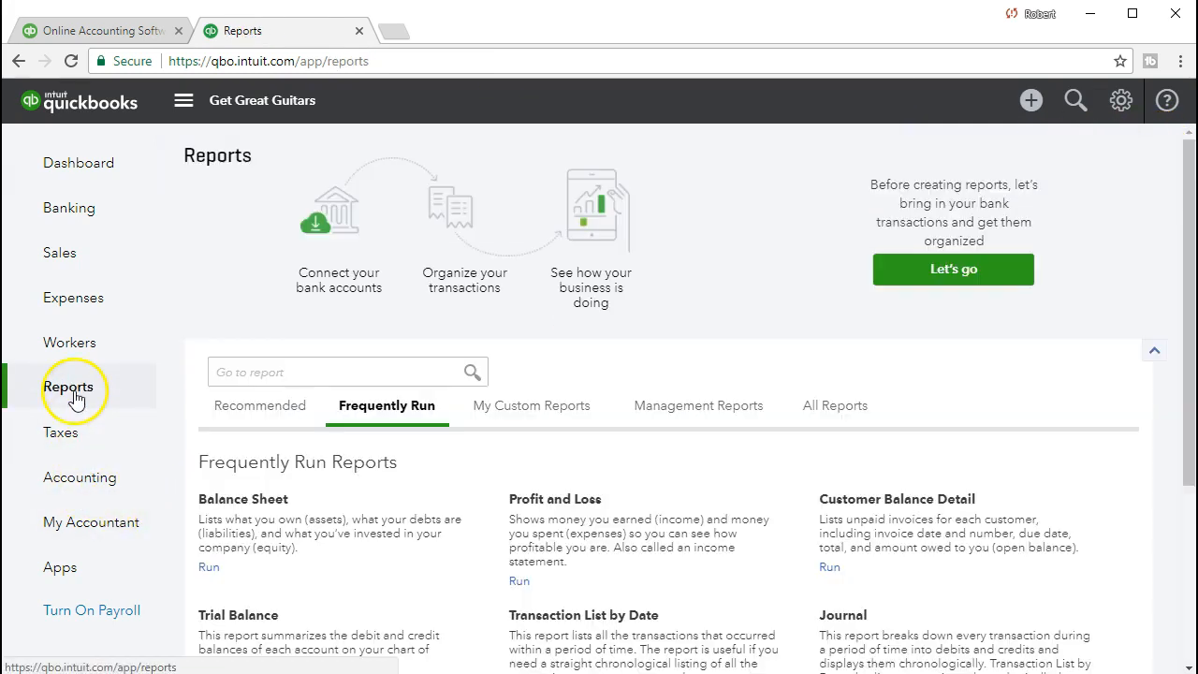
left_click(302, 372)
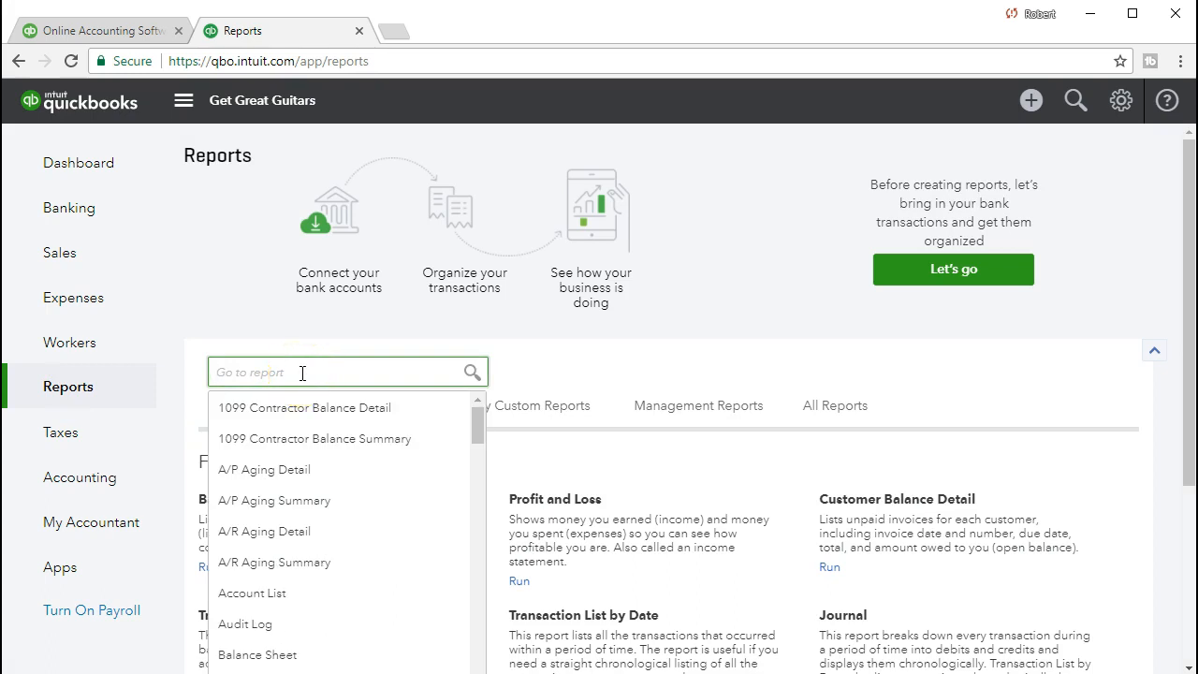
type("bug")
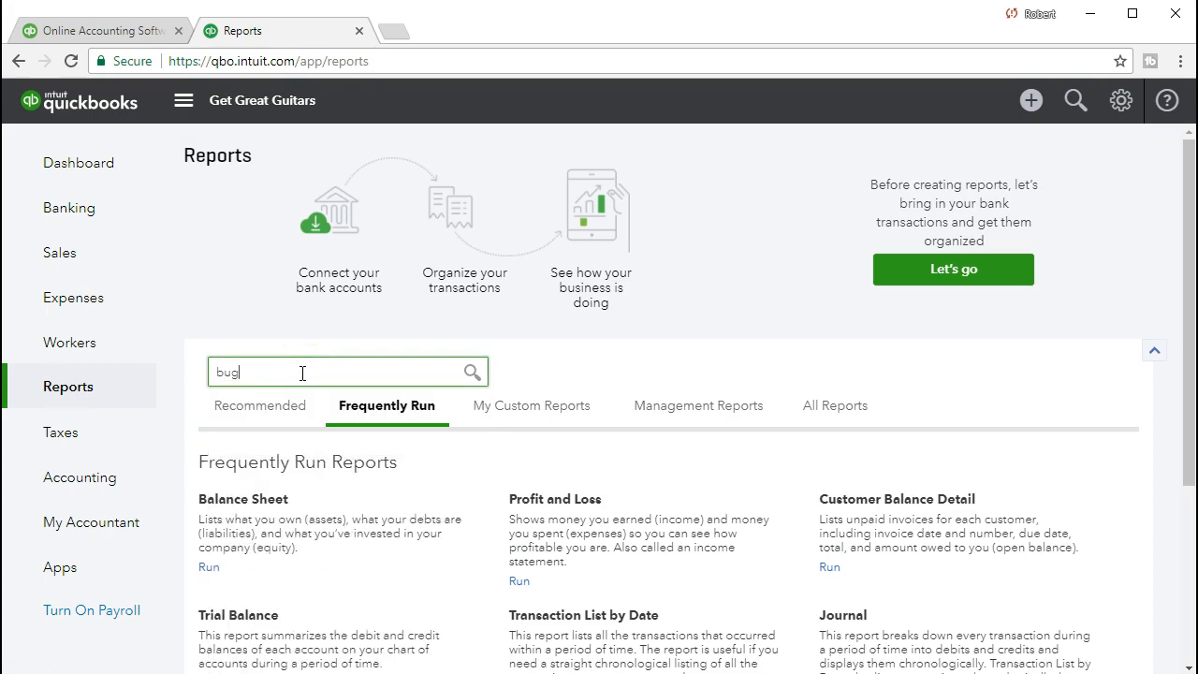
key("BackSpace")
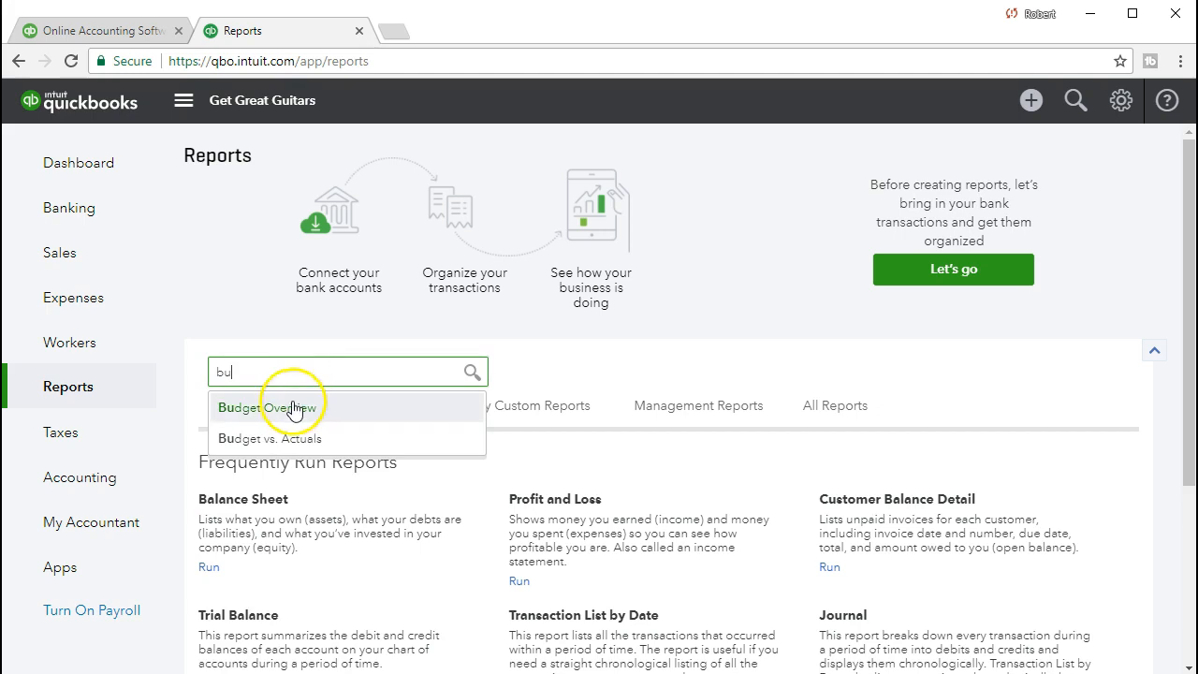
left_click(294, 412)
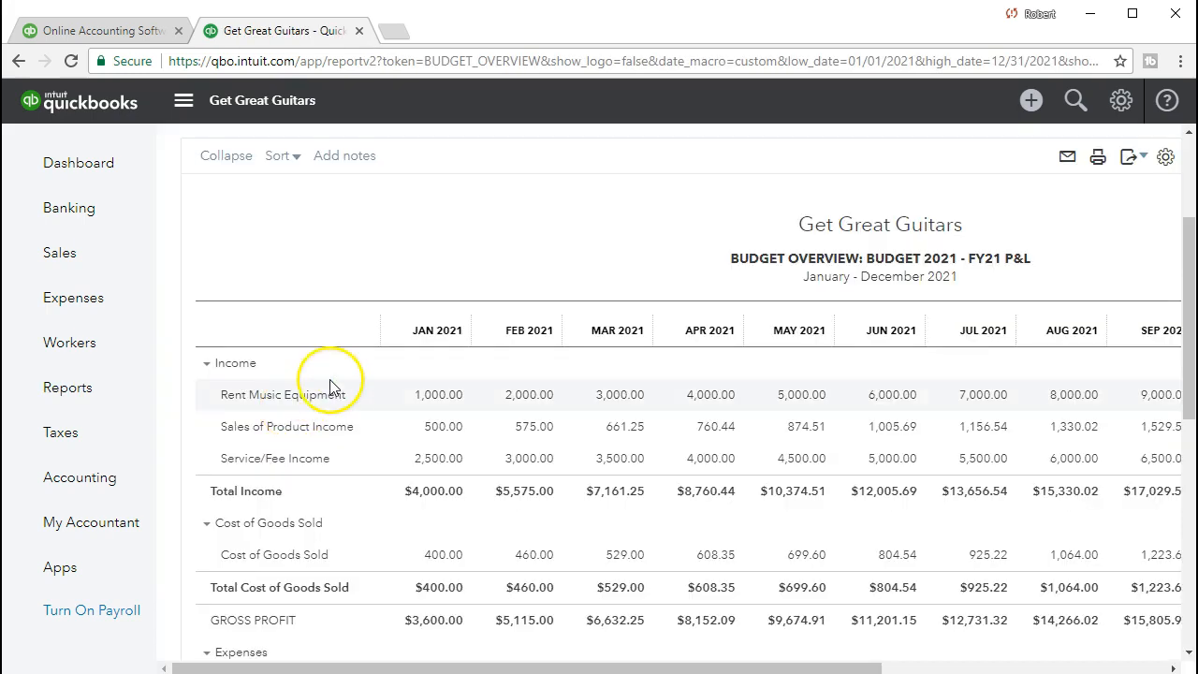
Step: Set the Budget Overview period to 01/01/2021 through 03/31/2021 and run the report
left_click(447, 192)
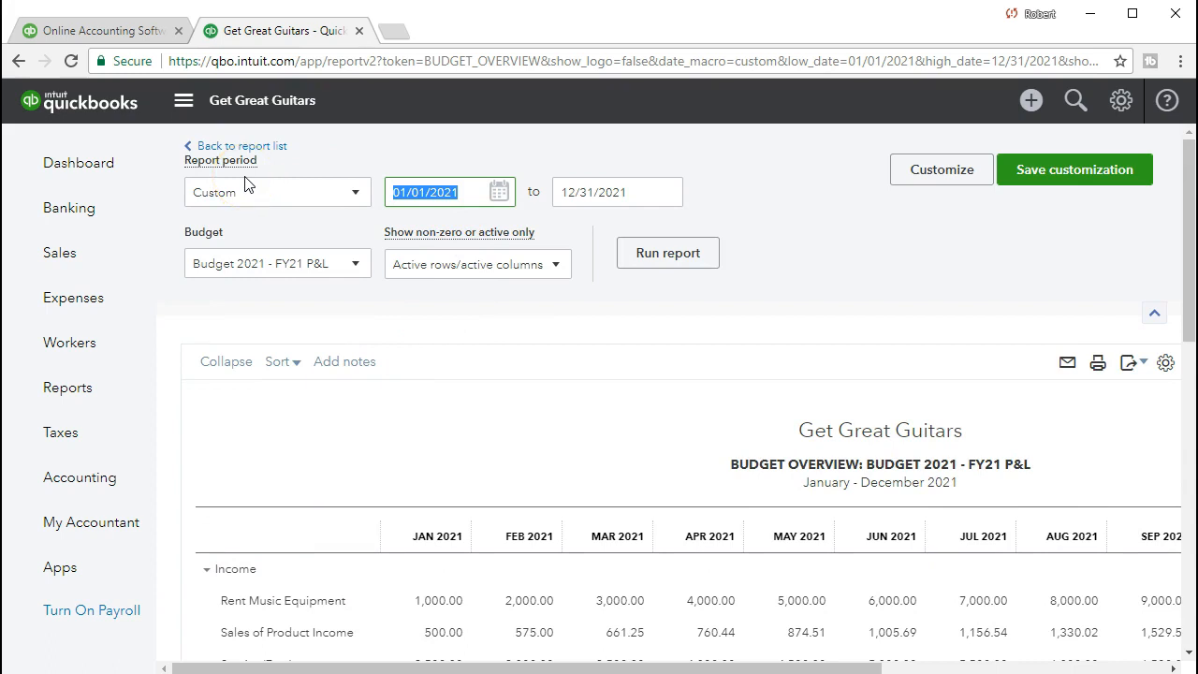
key("Tab")
type("03")
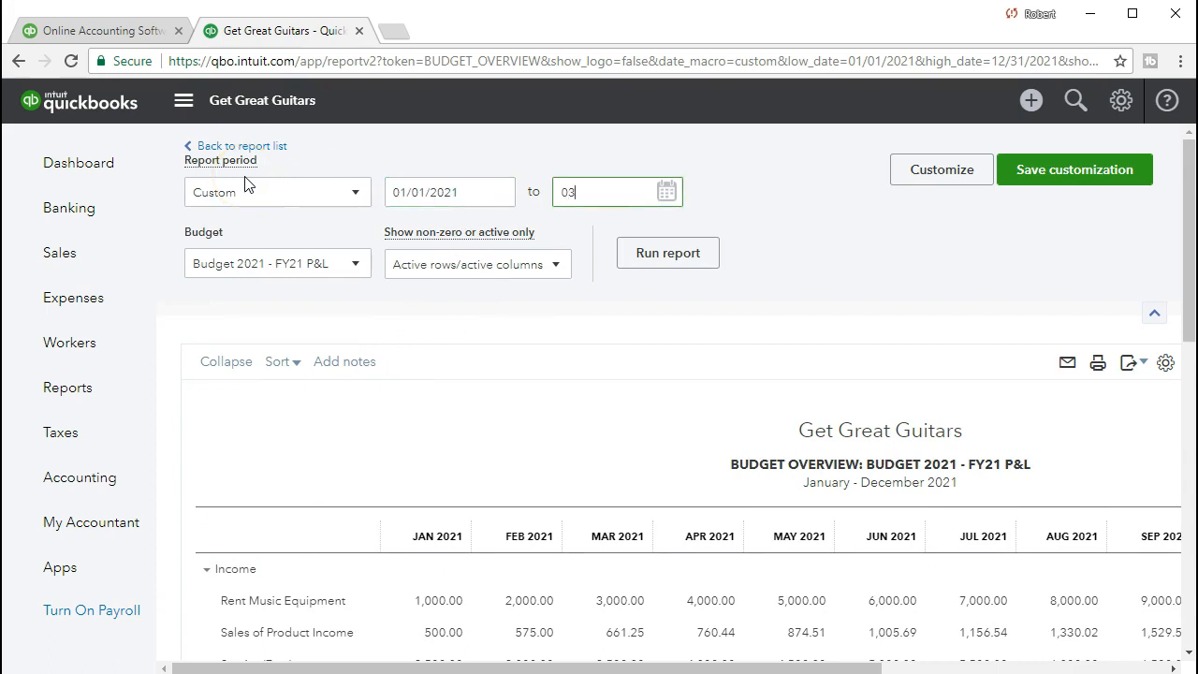
type("/31/2021")
key("Tab")
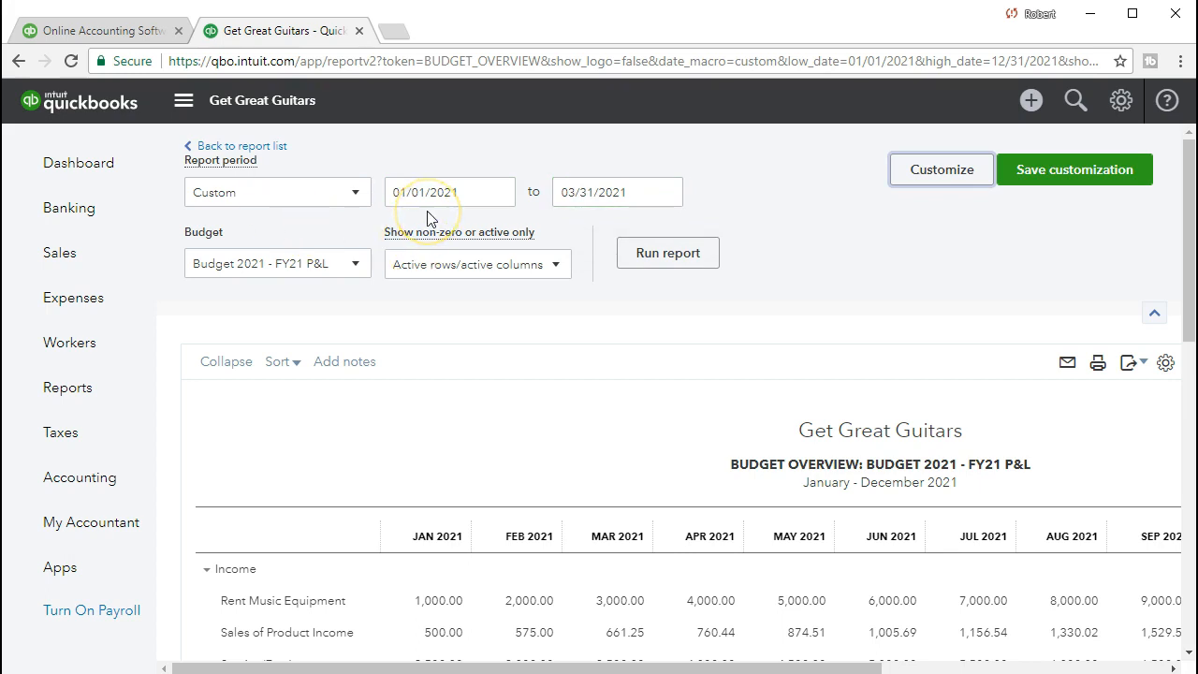
left_click(582, 214)
left_click(608, 216)
left_click(697, 257)
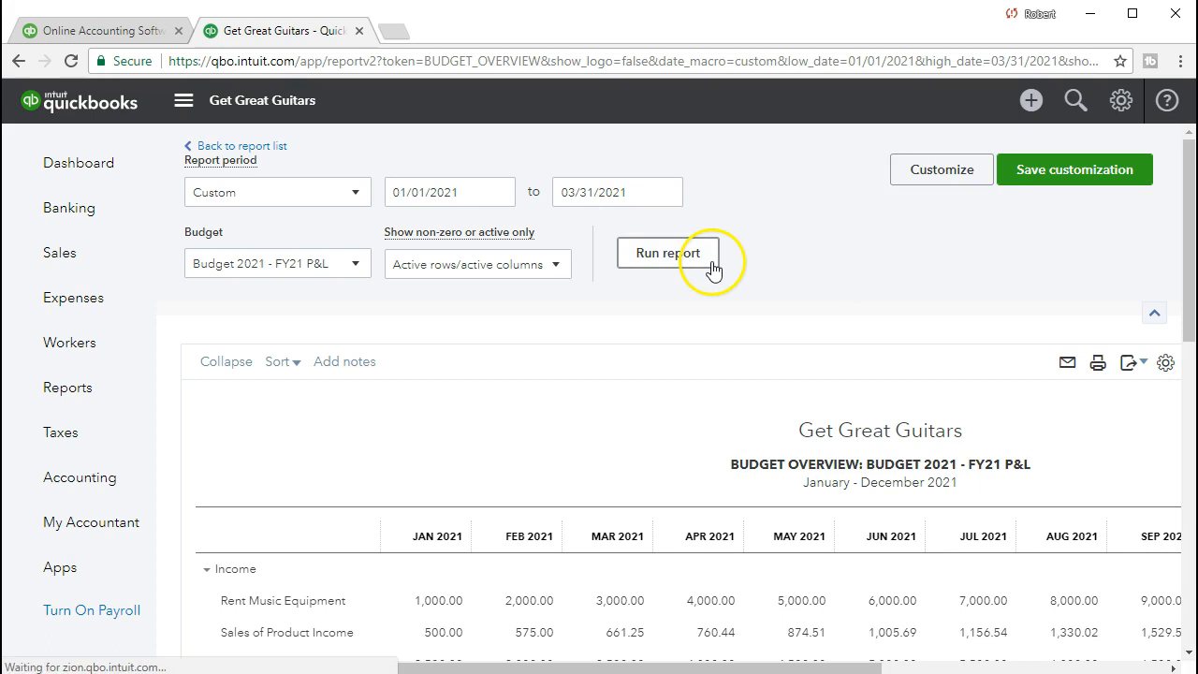
Step: Export the January to March Budget Overview report to Excel and open the downloaded workbook
scroll(969, 472, "down", 5)
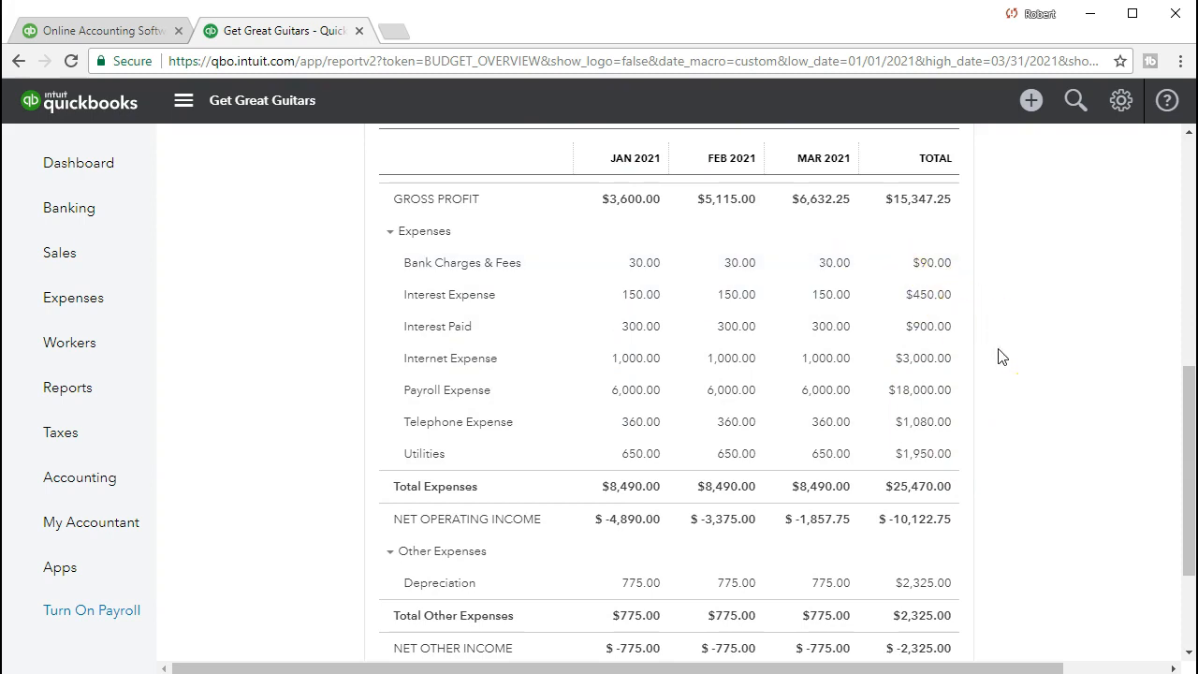
scroll(1000, 356, "down", 2)
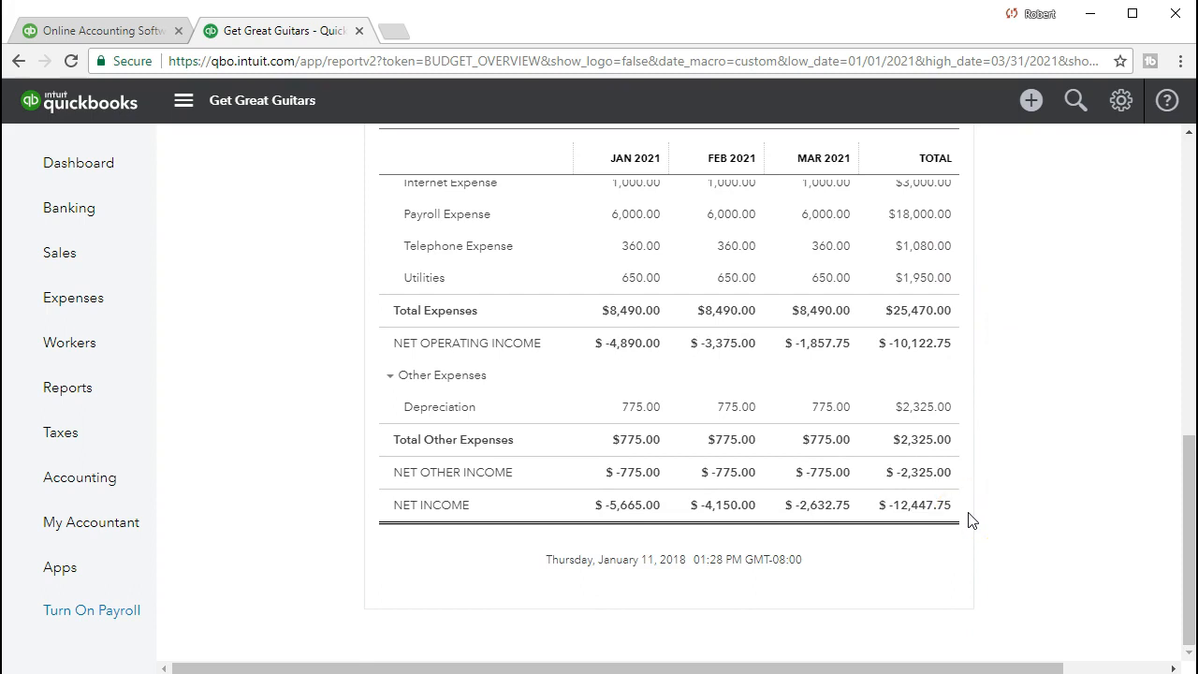
scroll(972, 517, "up", 10)
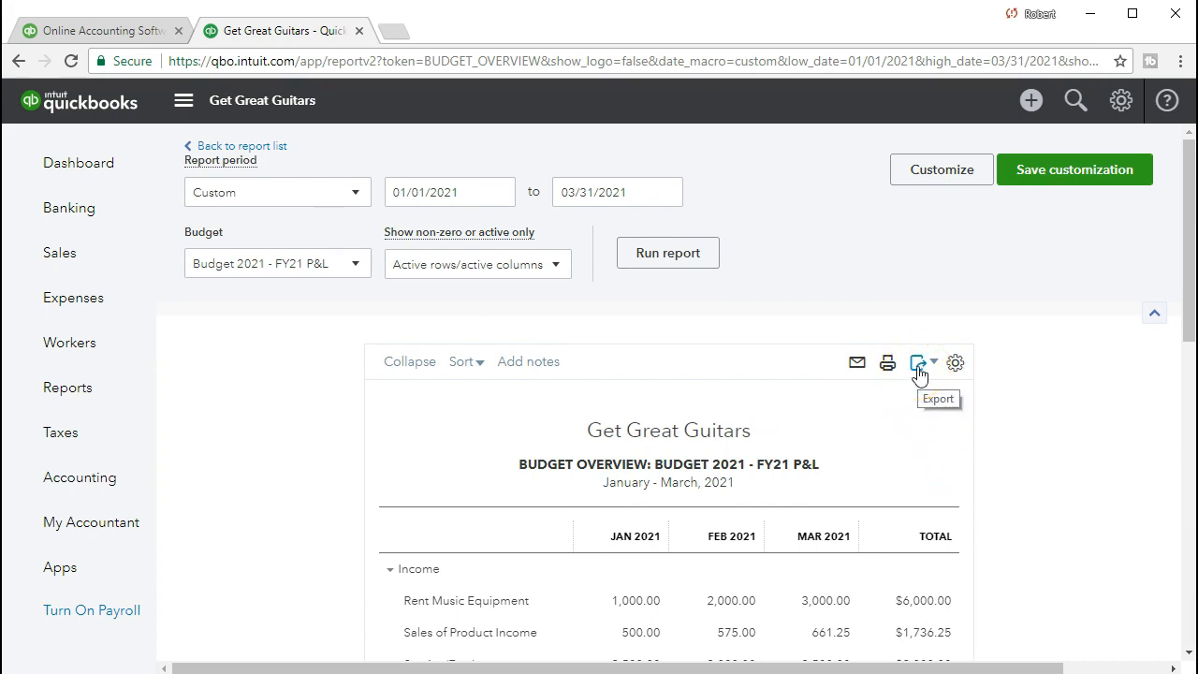
left_click(919, 371)
left_click(900, 401)
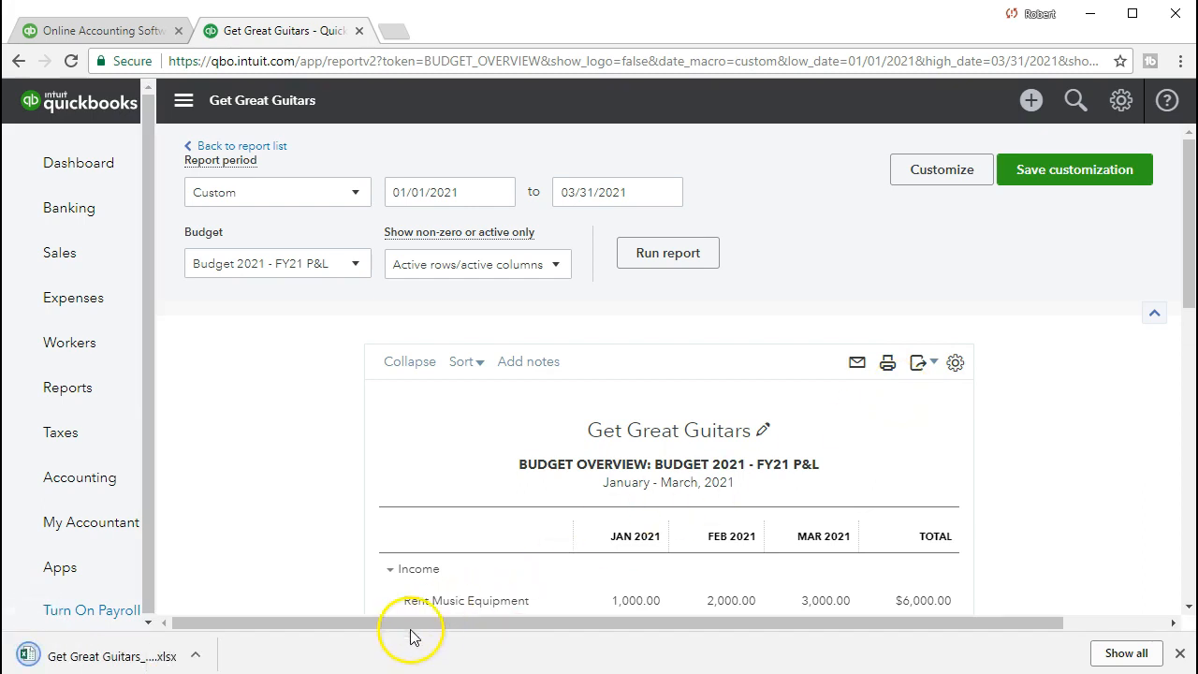
left_click(140, 654)
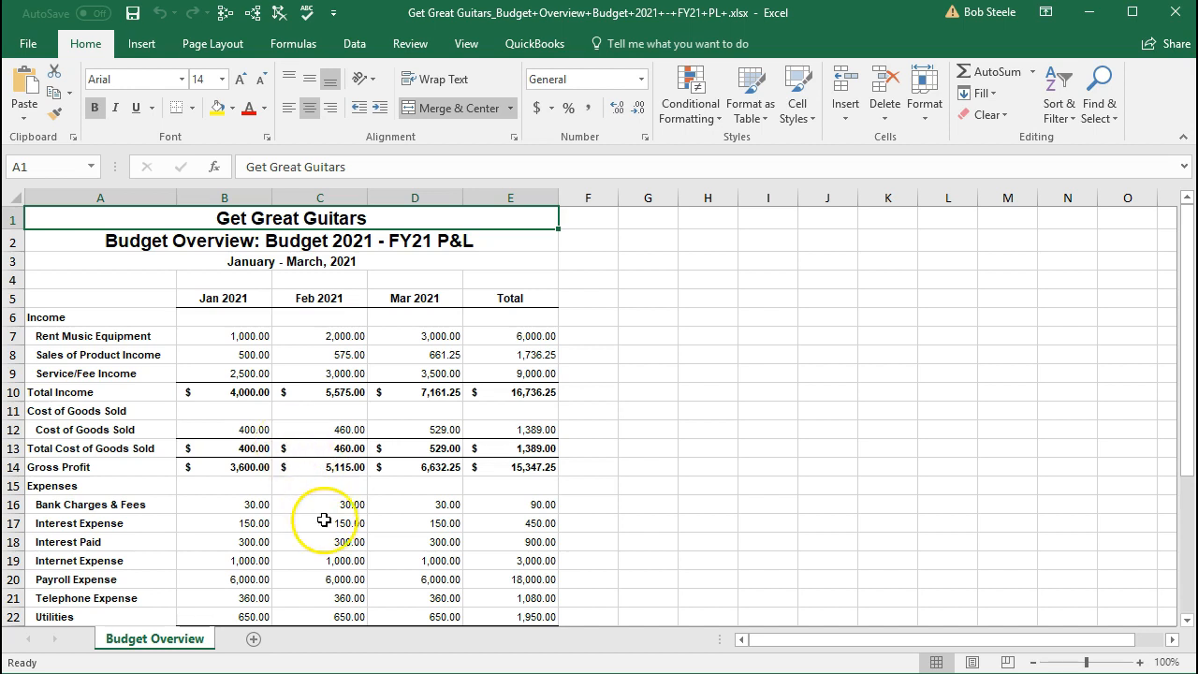
Step: Start saving a copy of the workbook and create a folder named Excel Docs 11 inside Excel Docs
left_click(32, 49)
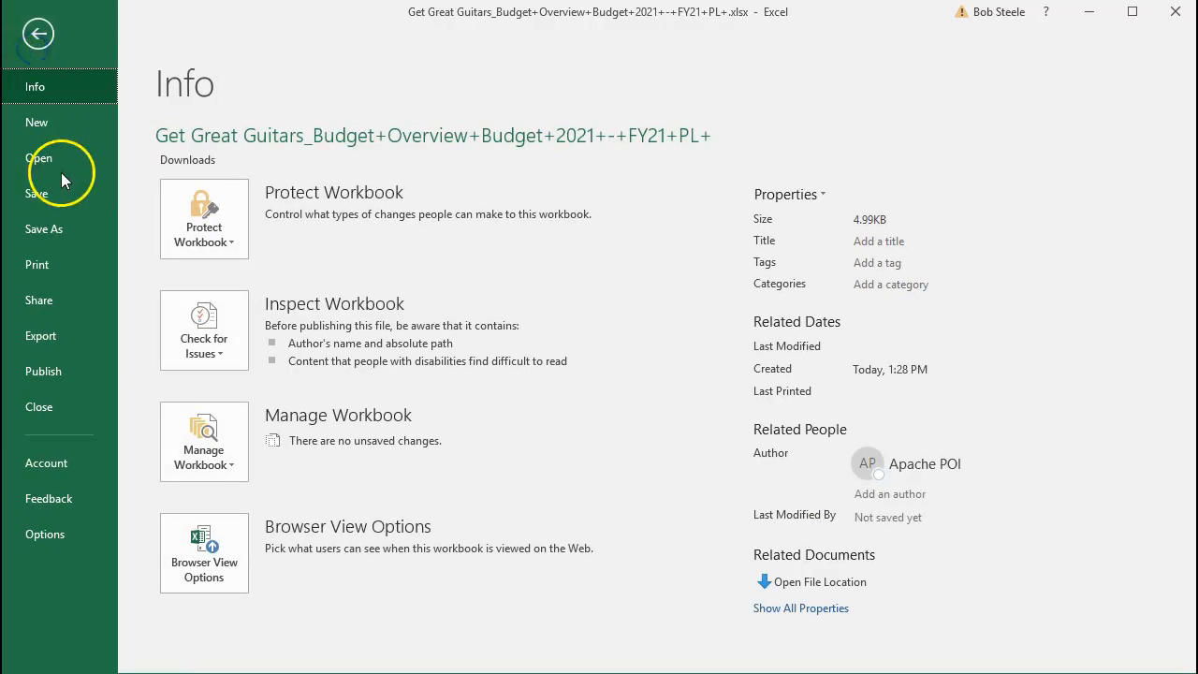
left_click(58, 227)
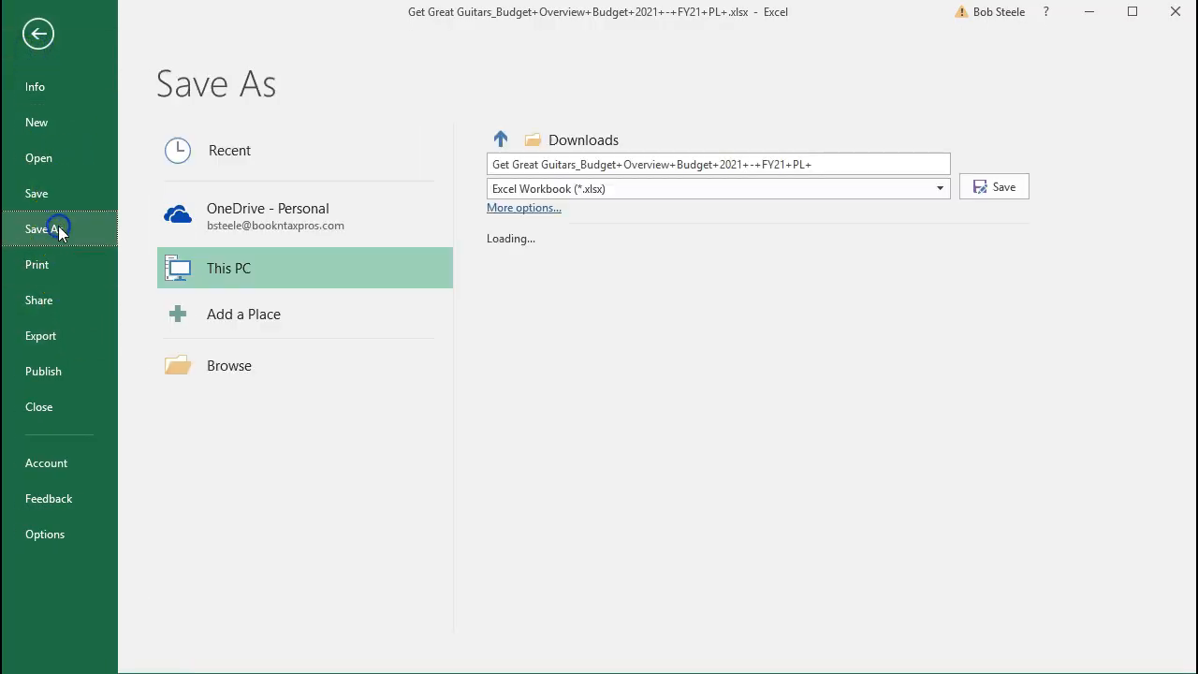
left_click(278, 363)
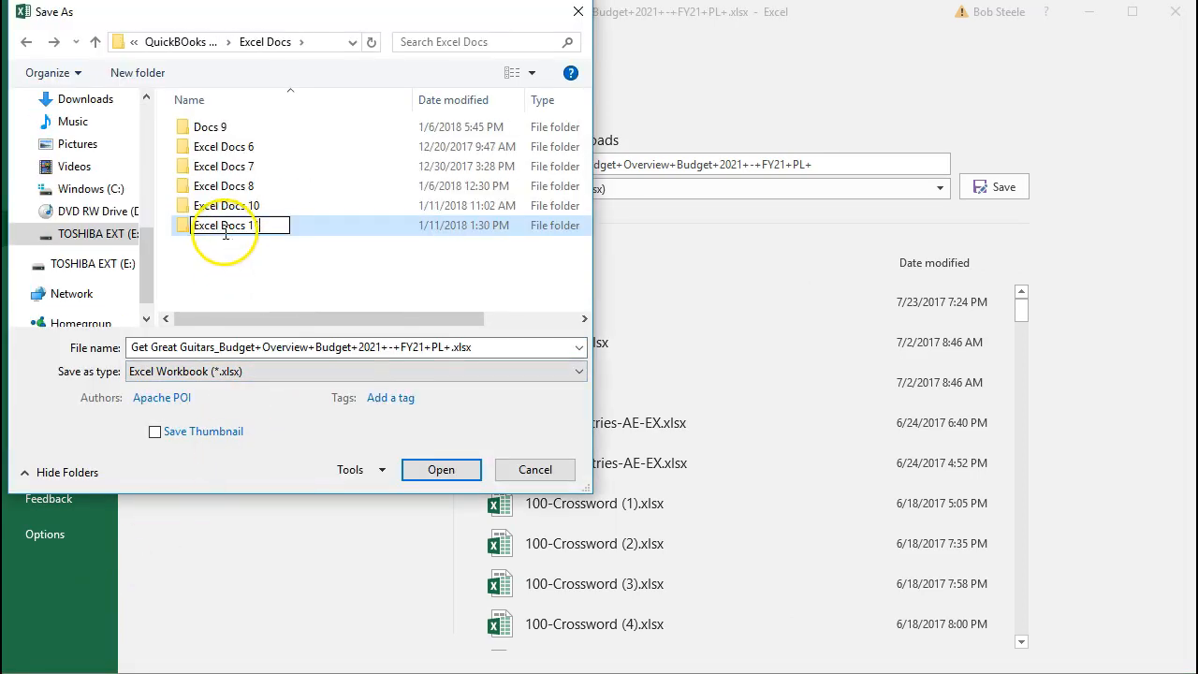
key("Return")
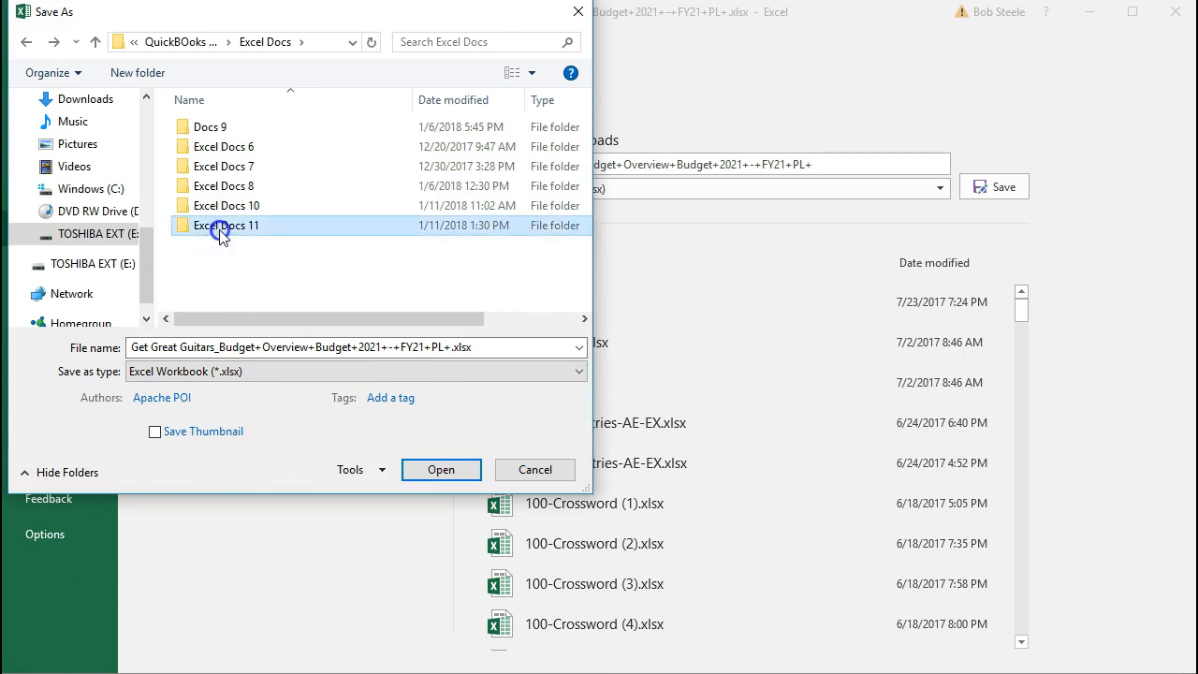
Step: Save the workbook in the Excel Docs 11 folder as an Excel Workbook under its existing file name, and close it
double_click(217, 230)
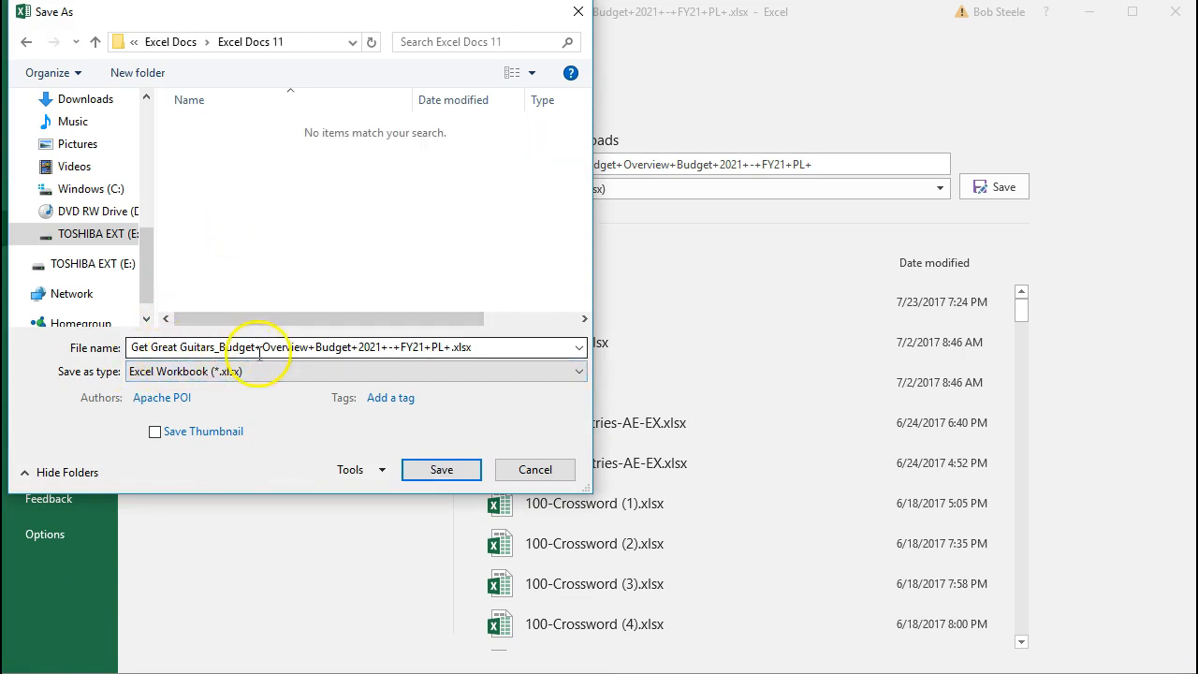
left_click(328, 367)
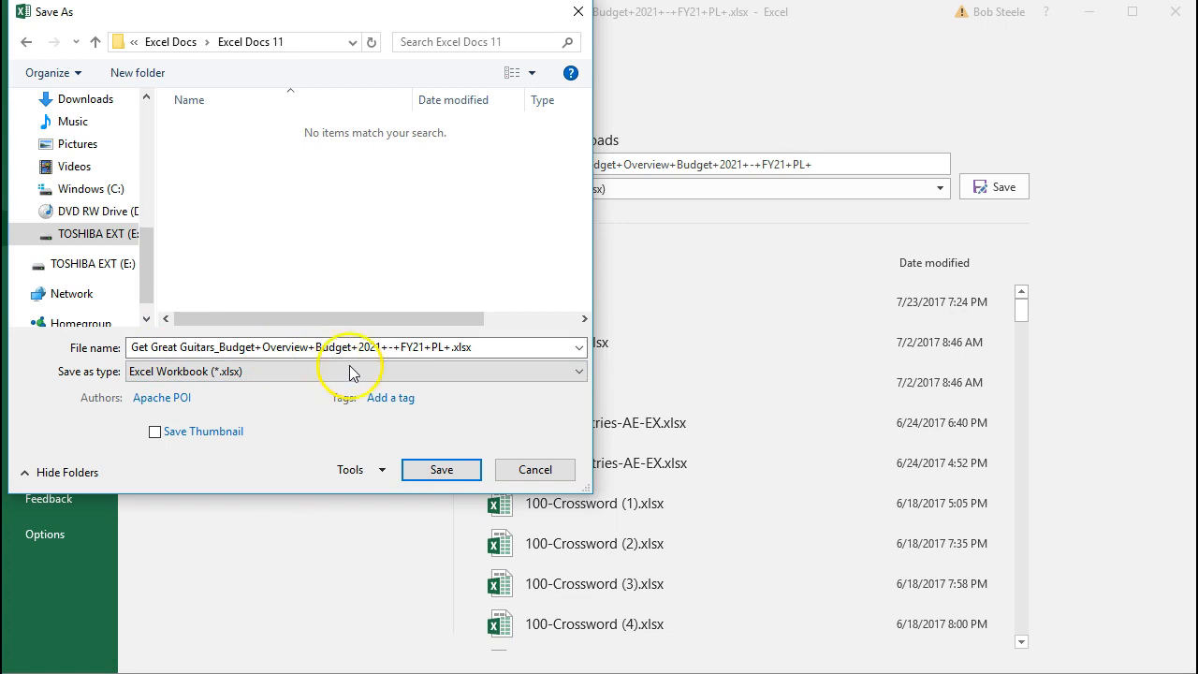
left_click(446, 468)
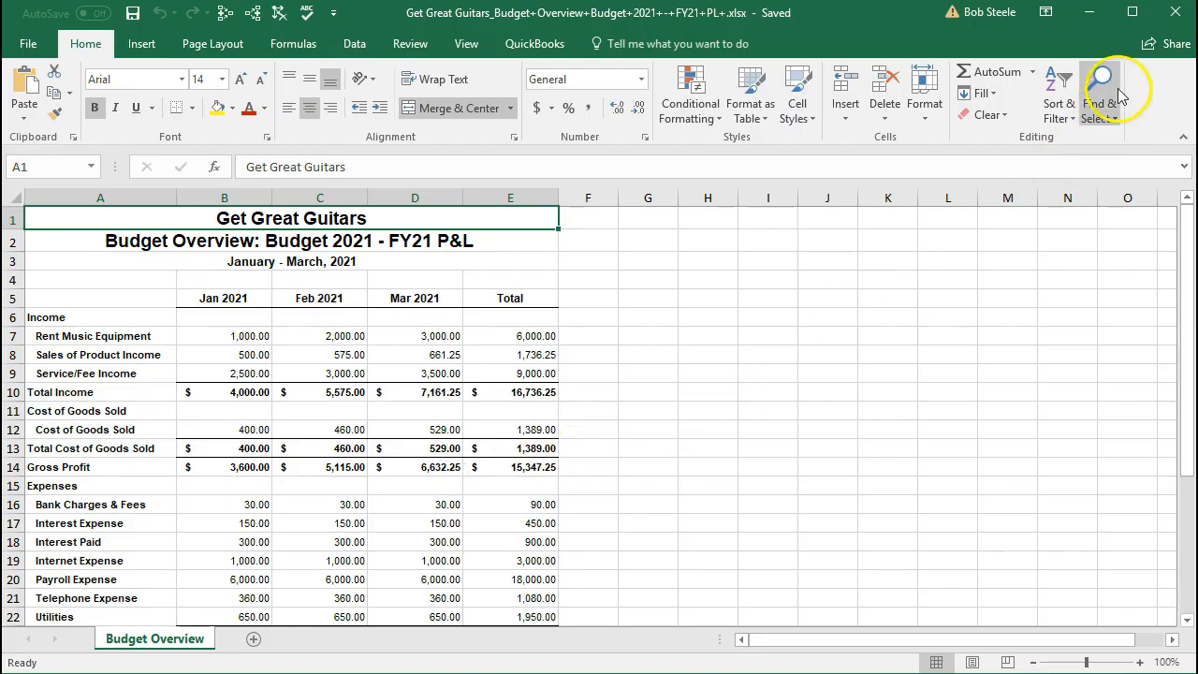
left_click(1170, 21)
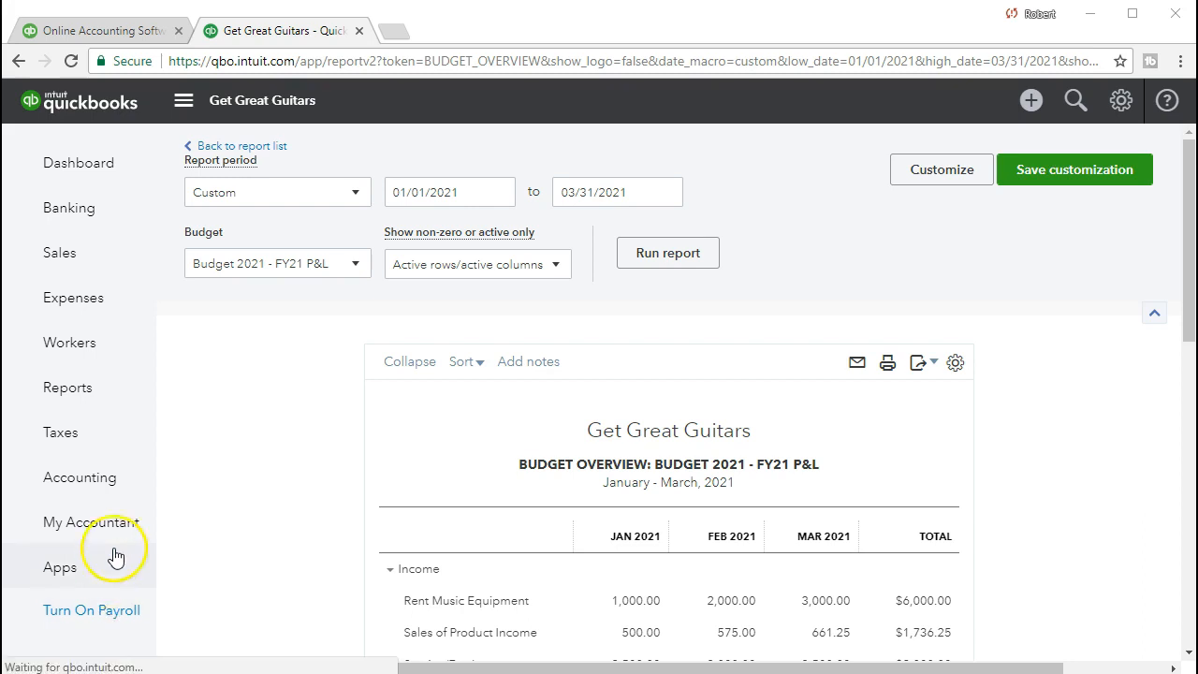
Step: Find and open the Budget vs. Actuals report in QuickBooks Online
left_click(106, 400)
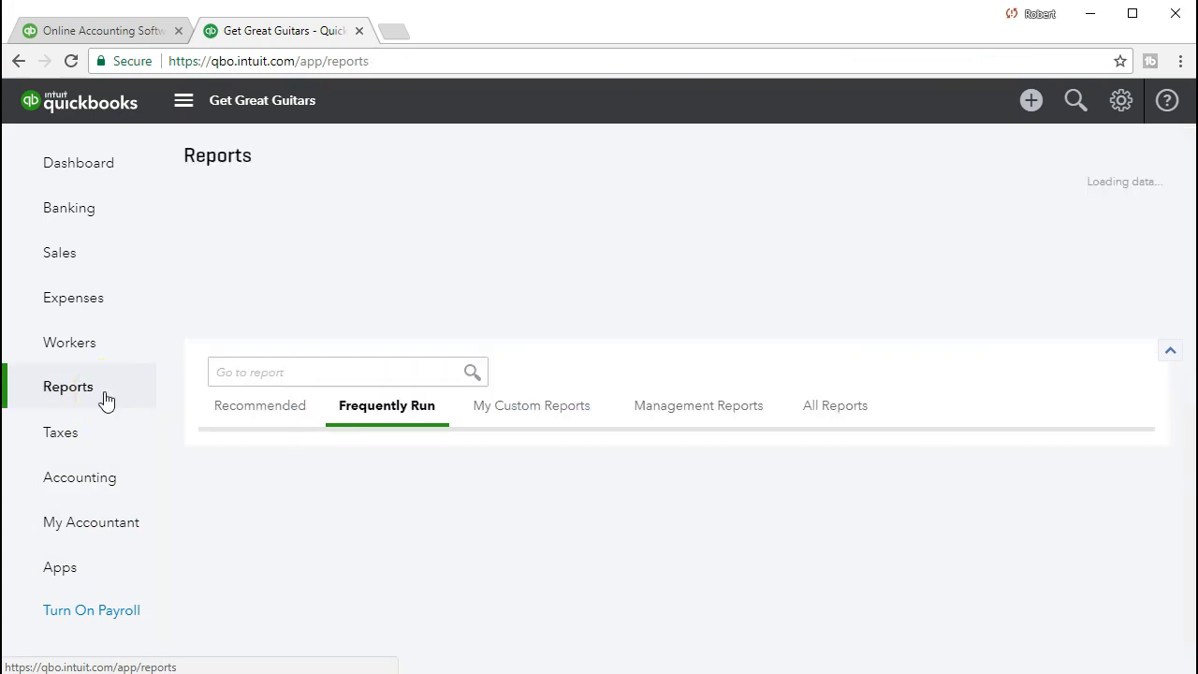
left_click(301, 374)
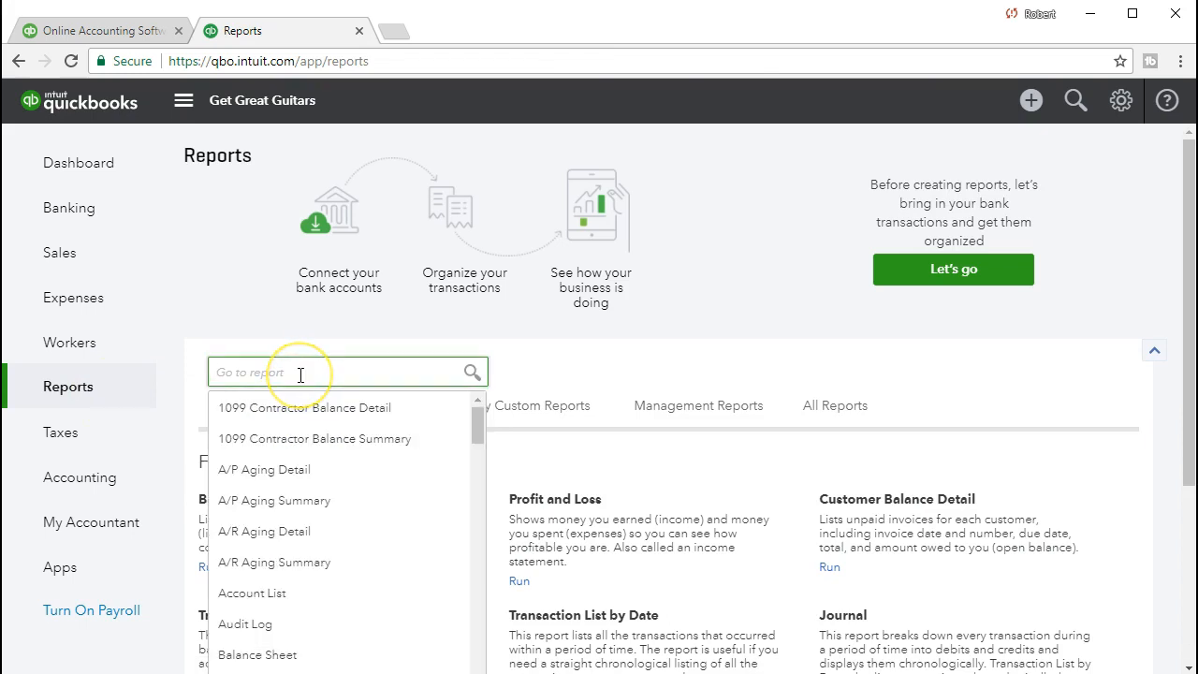
type("bu")
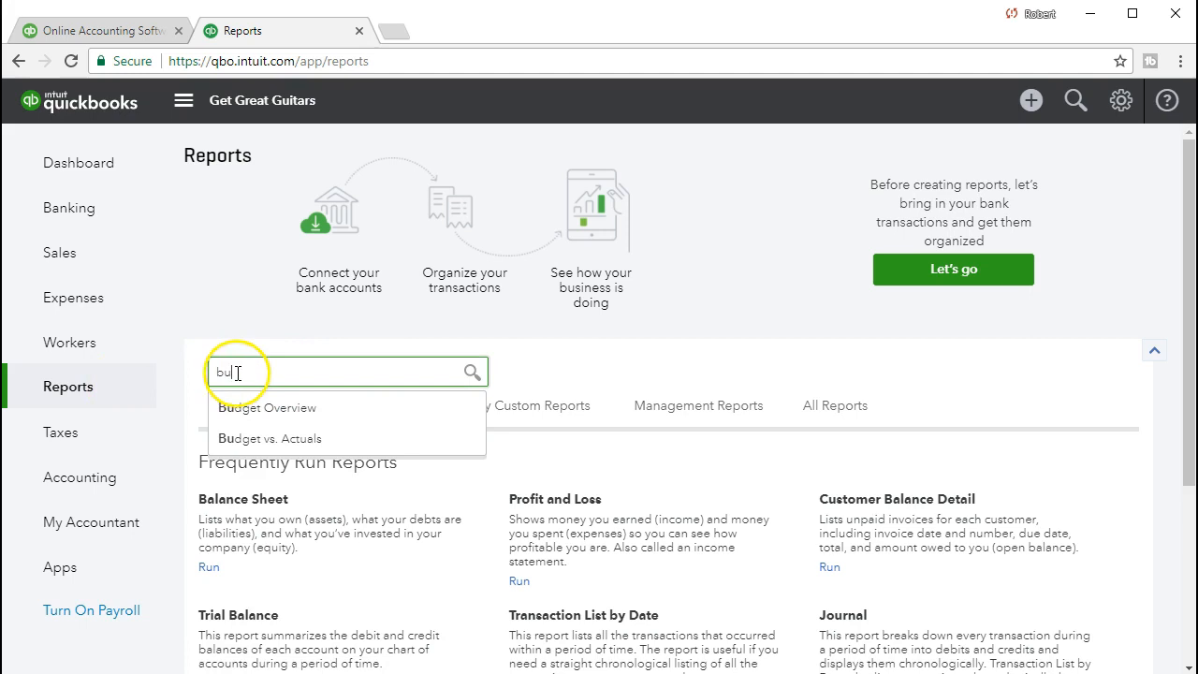
left_click(348, 438)
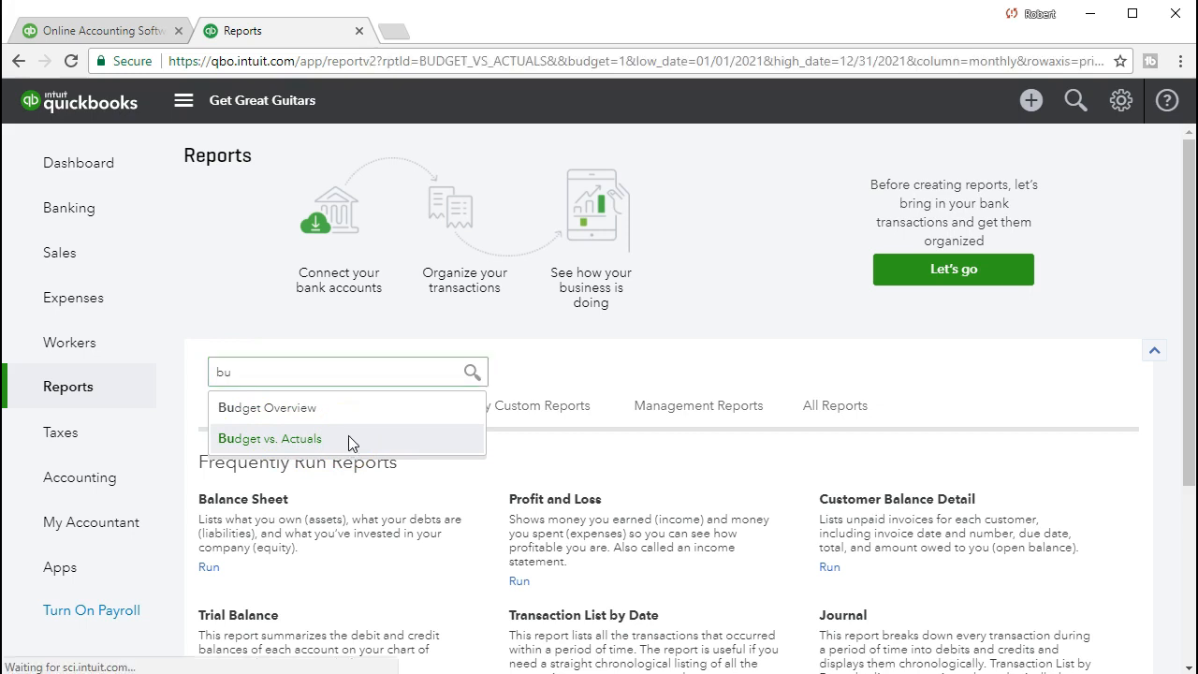
Step: Set the Budget vs. Actuals period to 01/01/2021 through 02/28/2021 and run the report
scroll(469, 316, "down", 2)
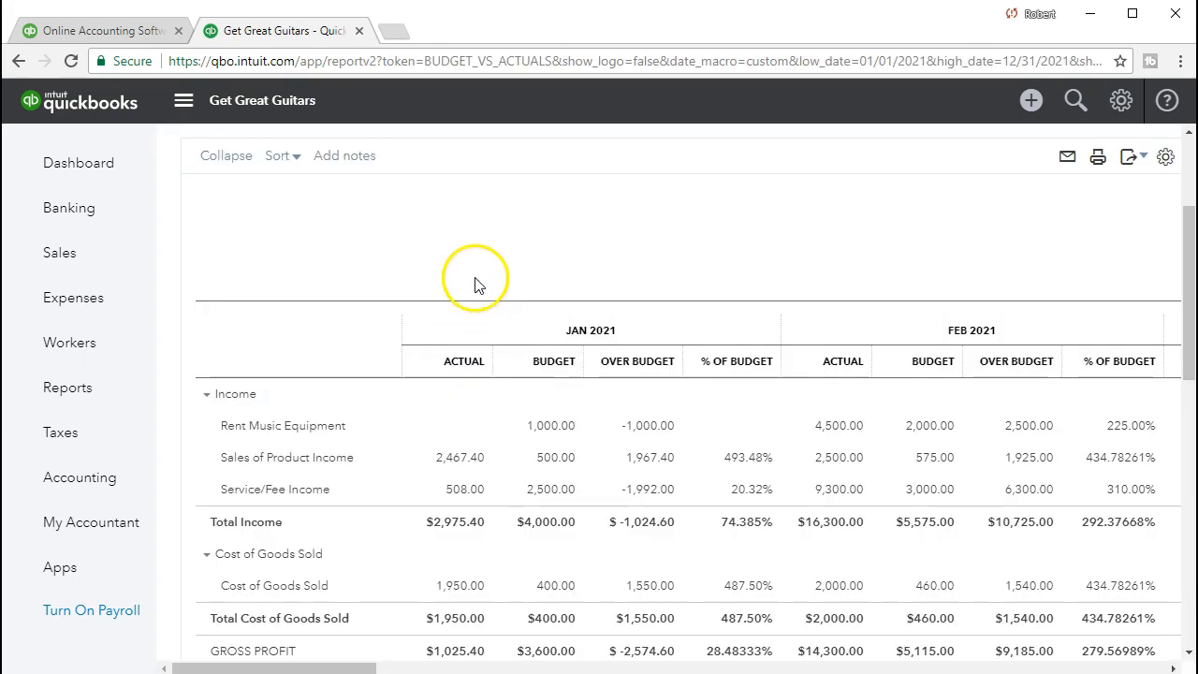
scroll(443, 371, "up", 2)
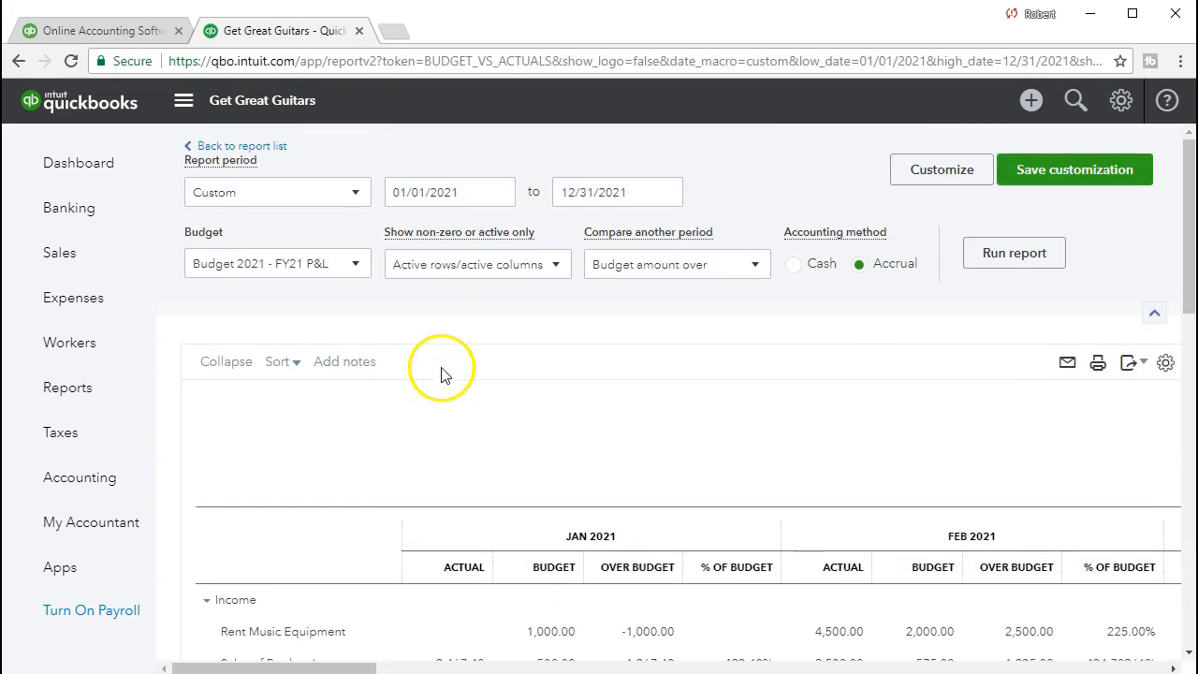
left_click(474, 192)
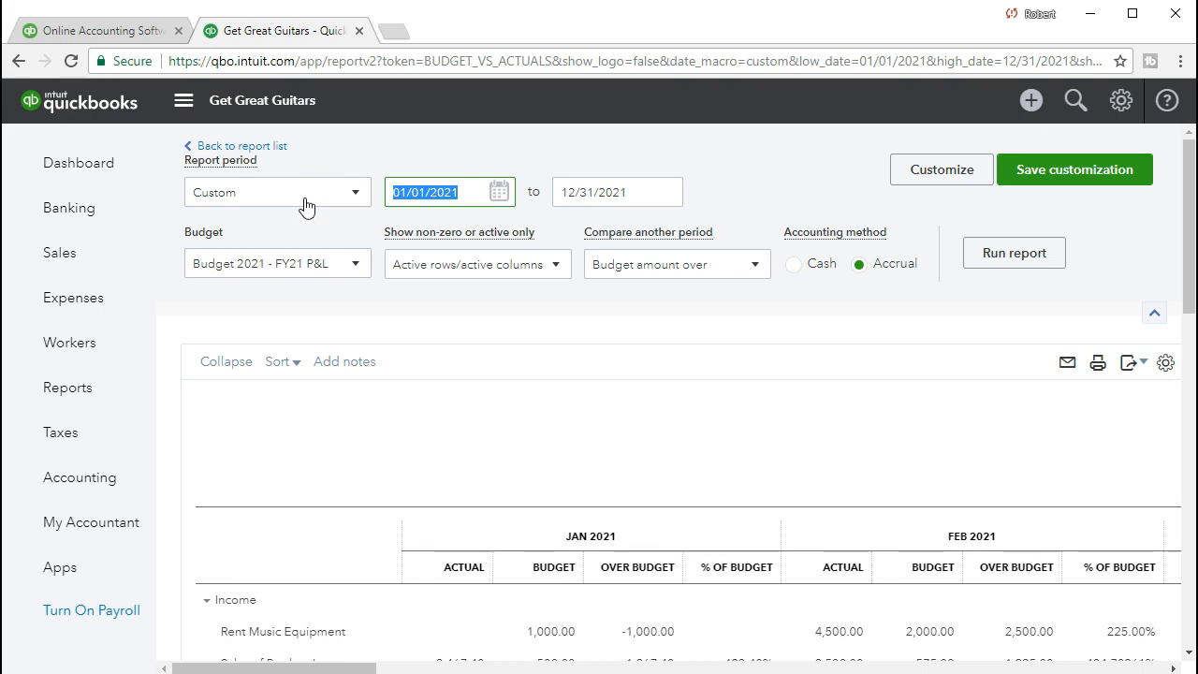
type("01/01/2021")
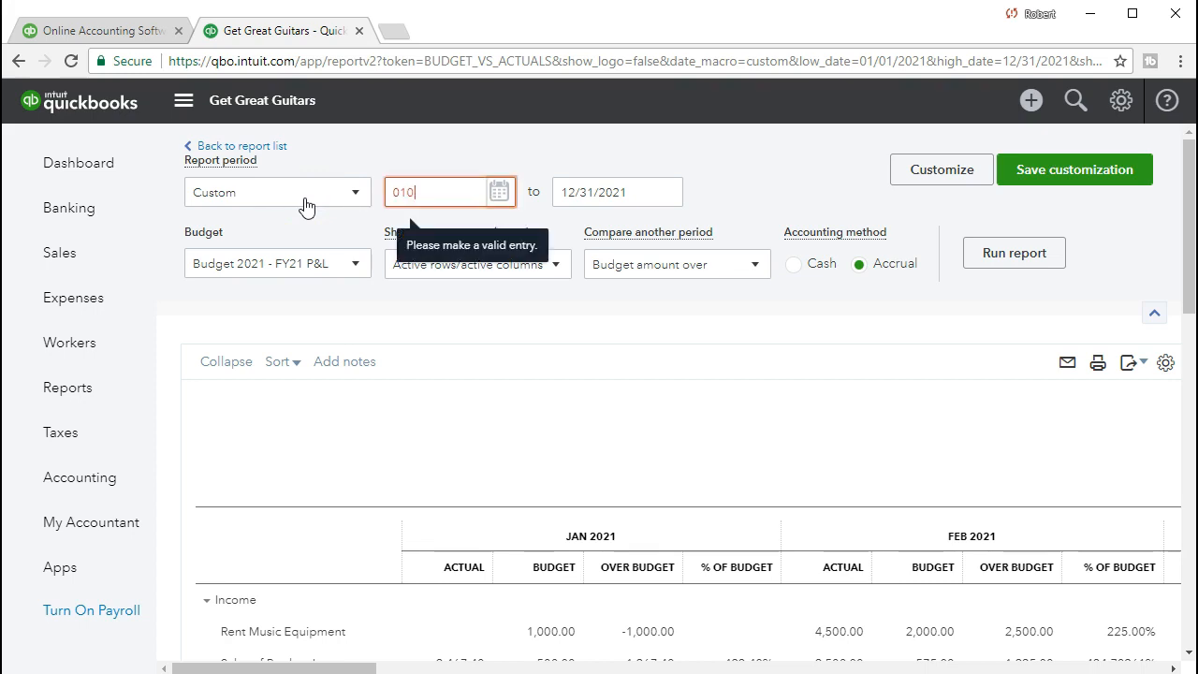
key("Tab")
type("02/28/2021")
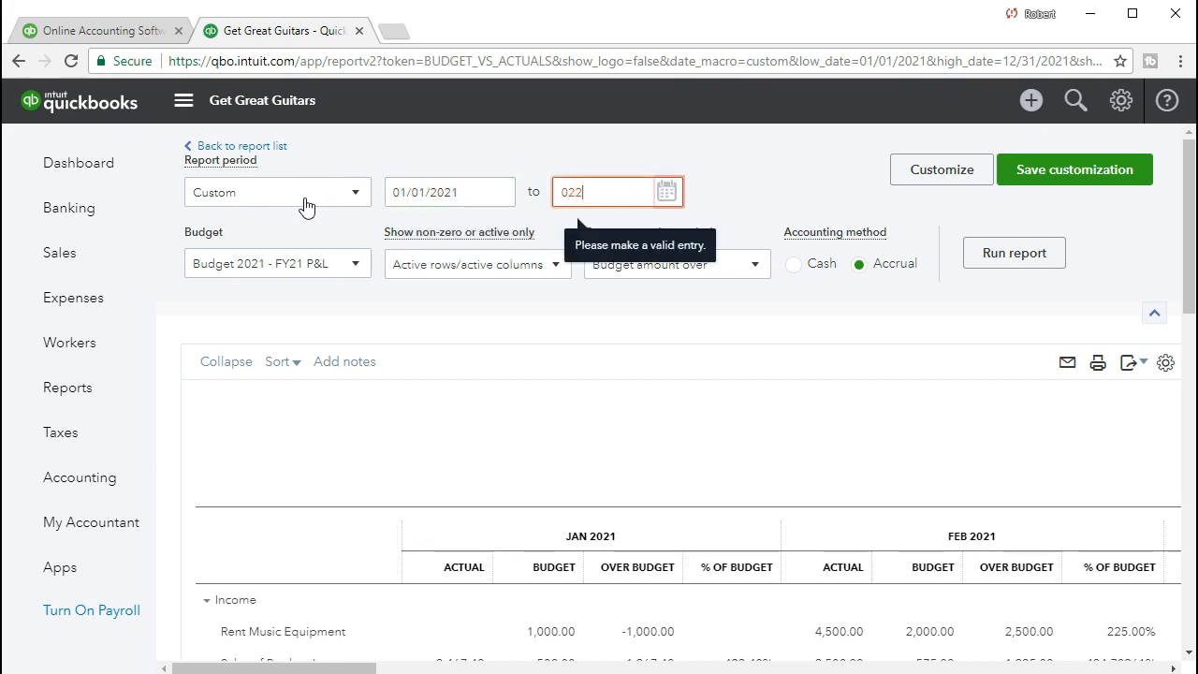
key("Tab")
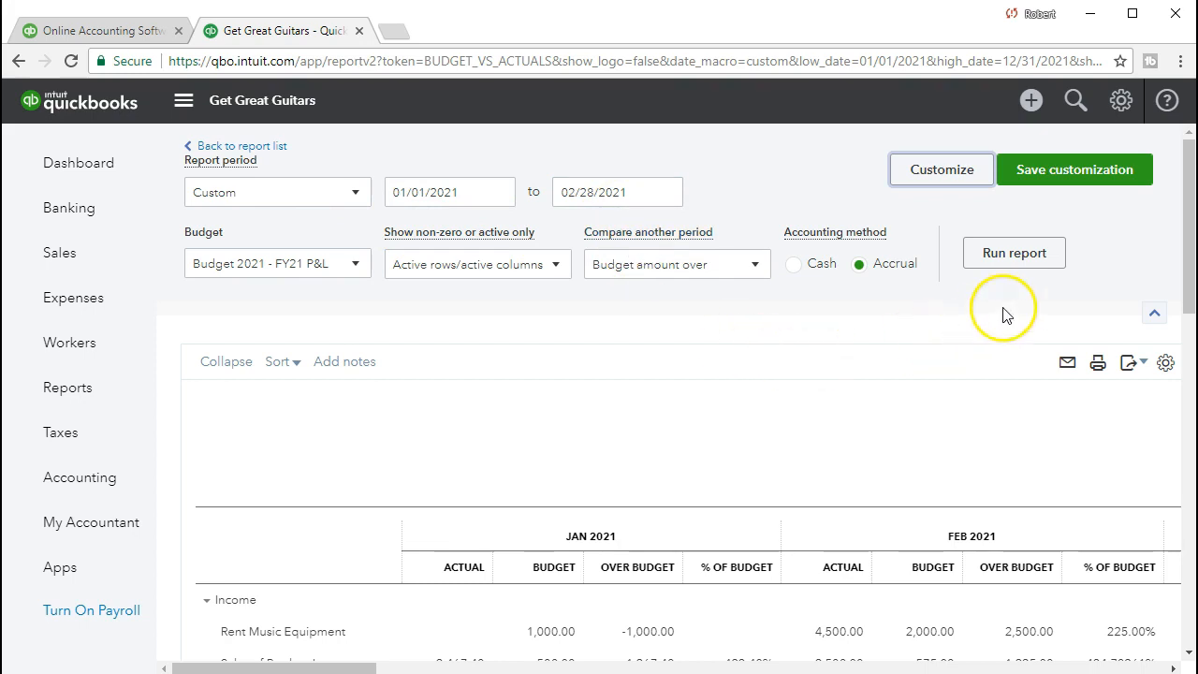
left_click(1014, 255)
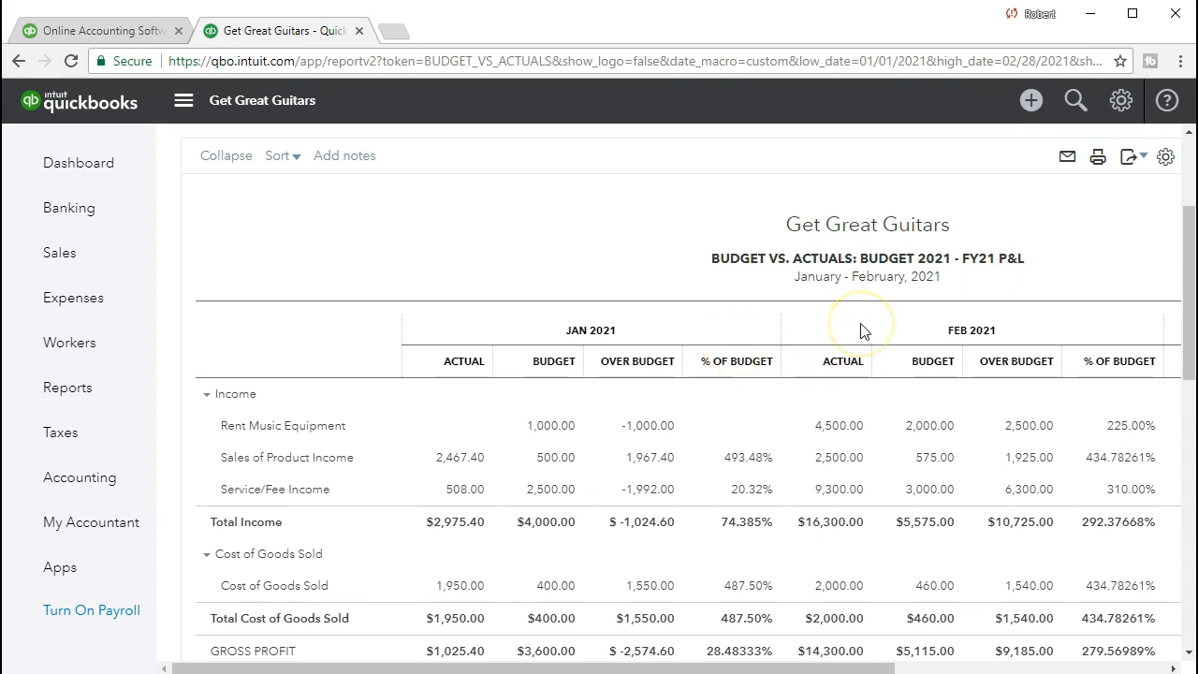
Step: Examine the January 2021 actual, budget, over-budget and percent-of-budget figures for the income and cost of goods sold lines
scroll(861, 331, "down", 1)
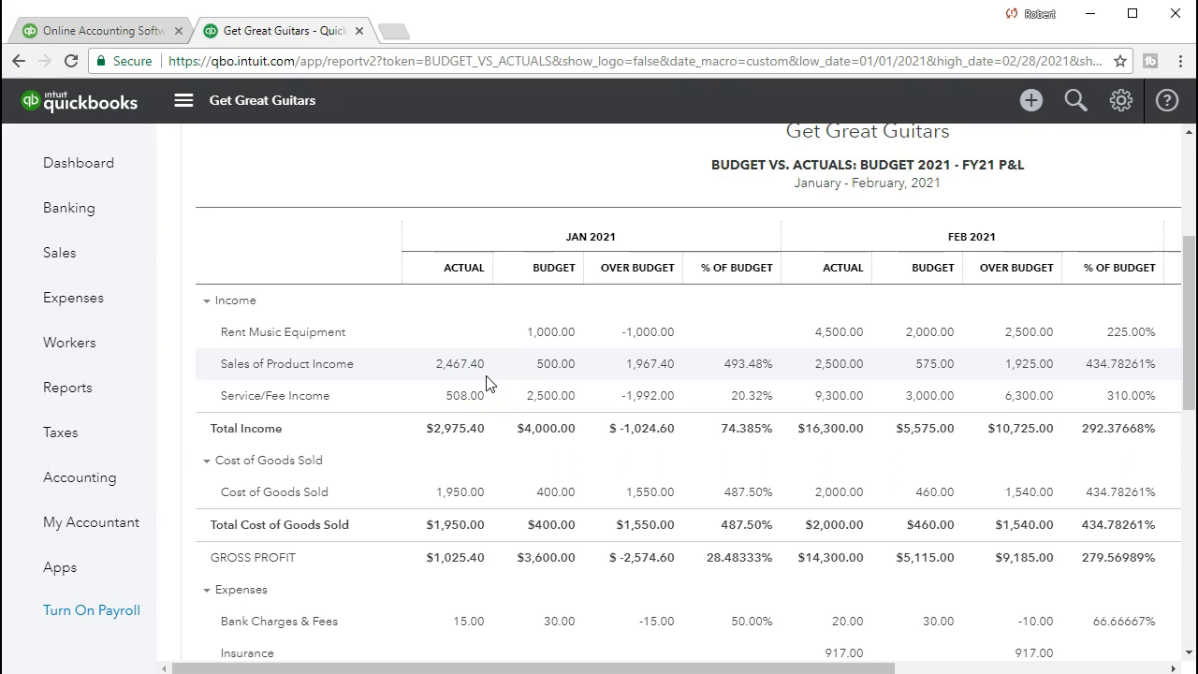
left_click(475, 427)
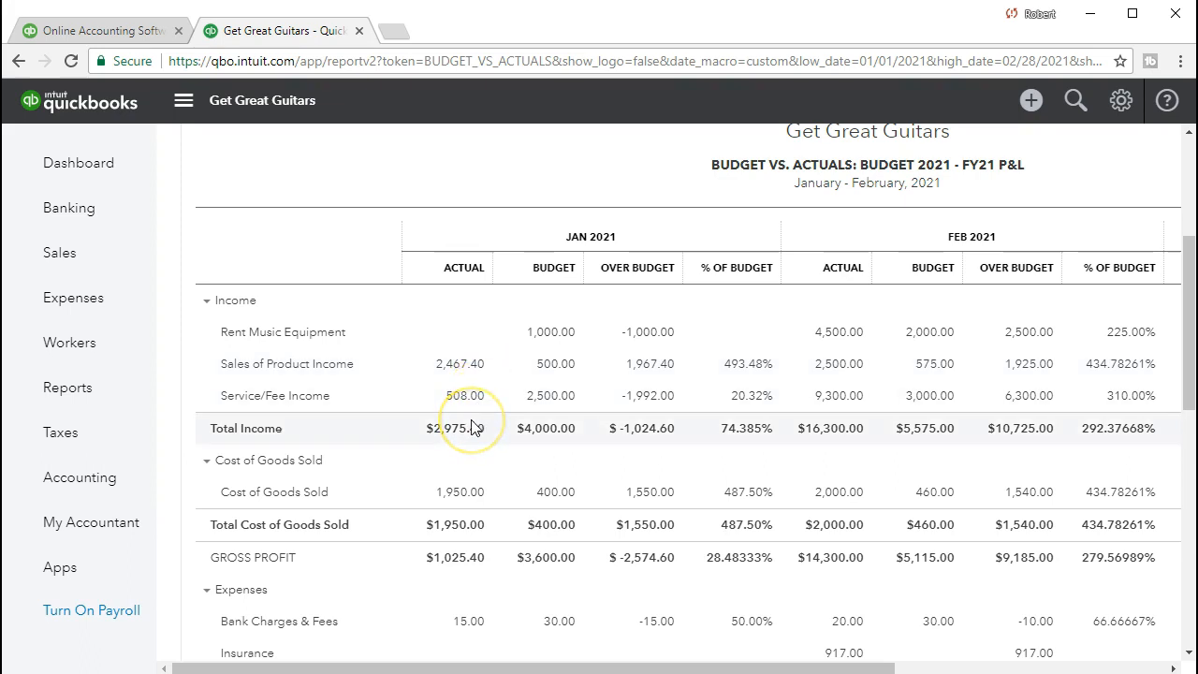
left_click(565, 337)
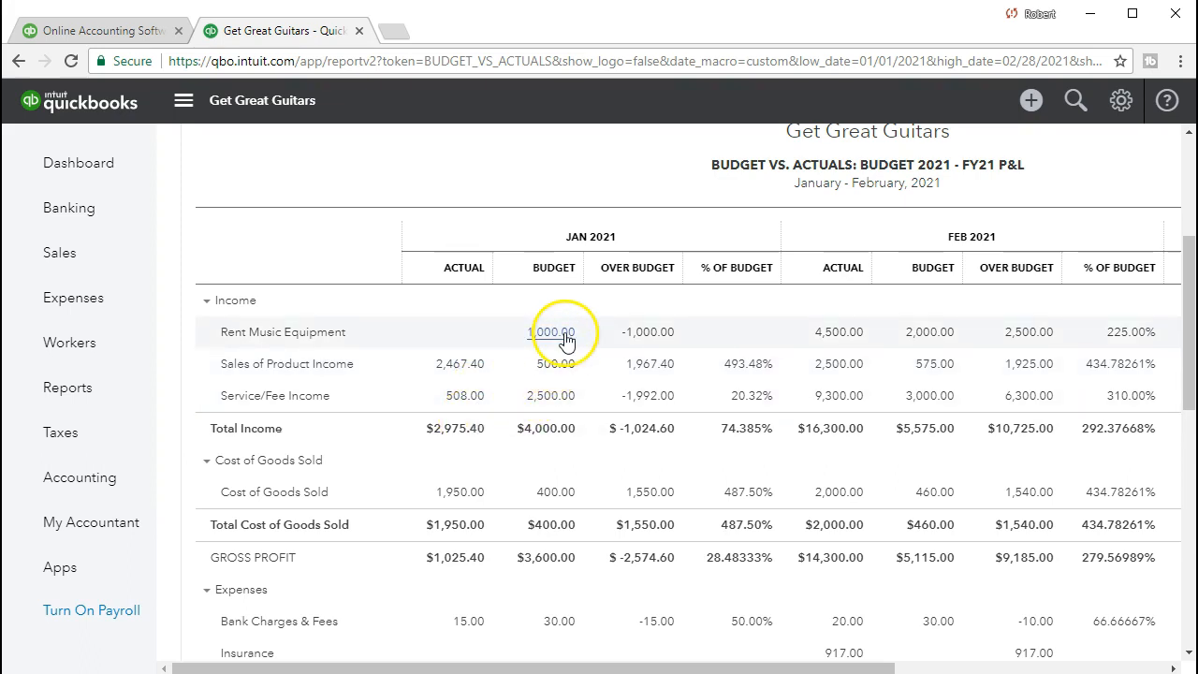
left_click(560, 337)
left_click(635, 353)
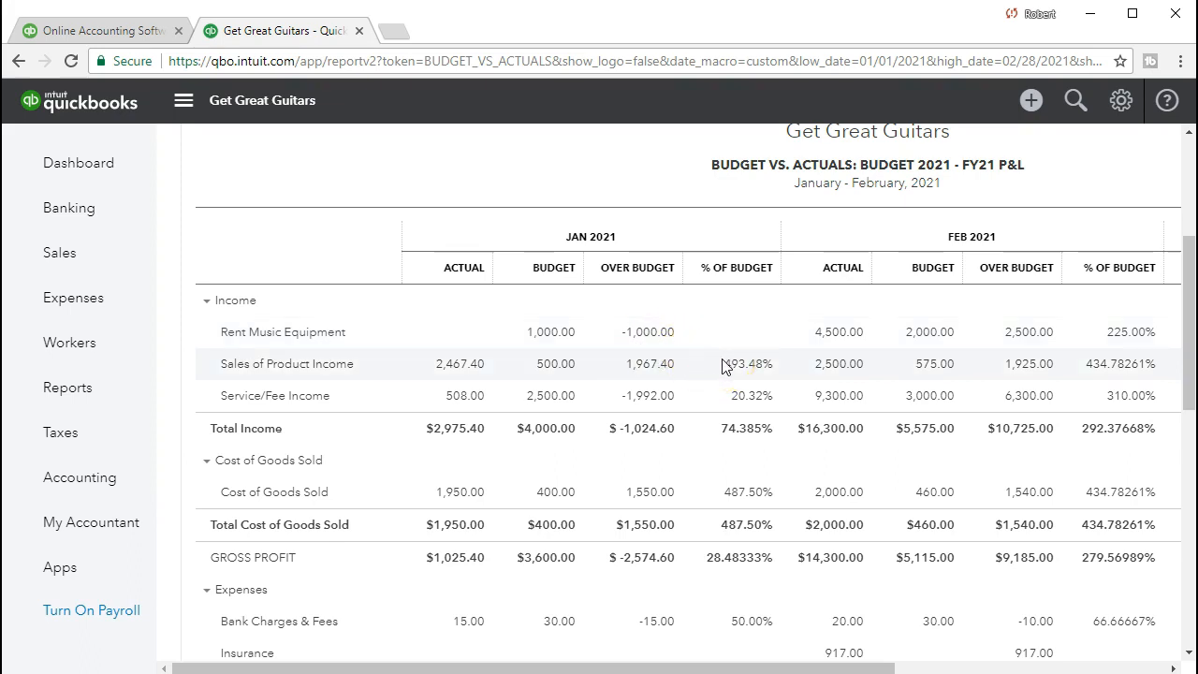
left_click(738, 395)
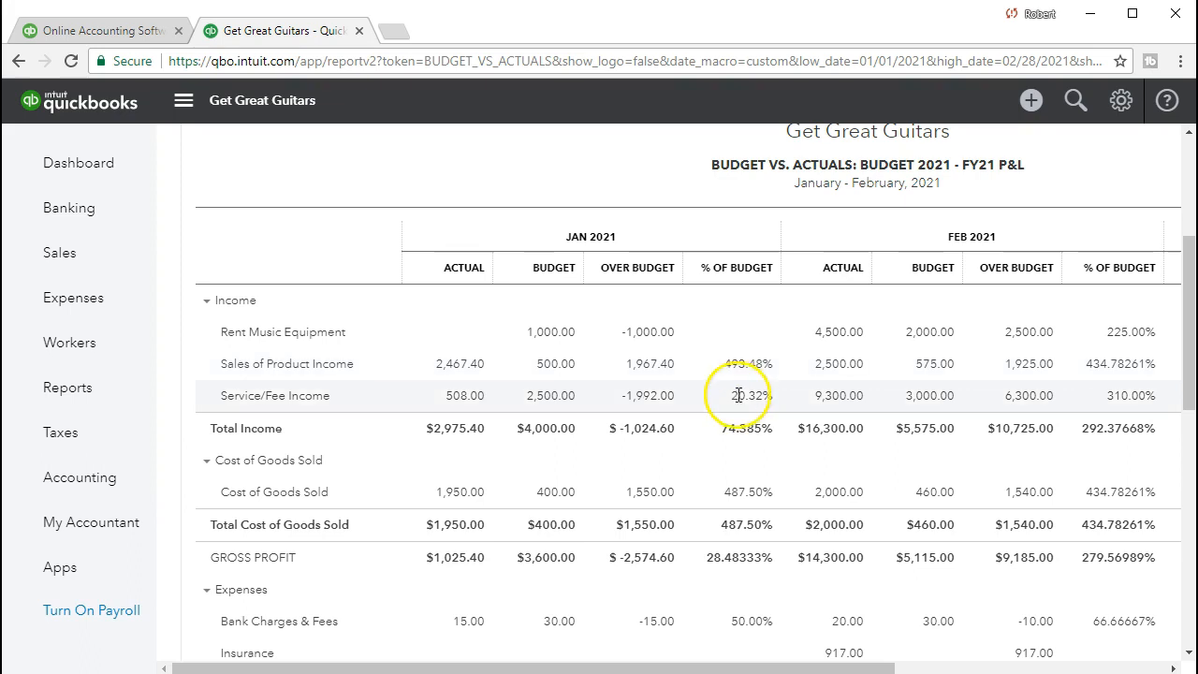
left_click(731, 497)
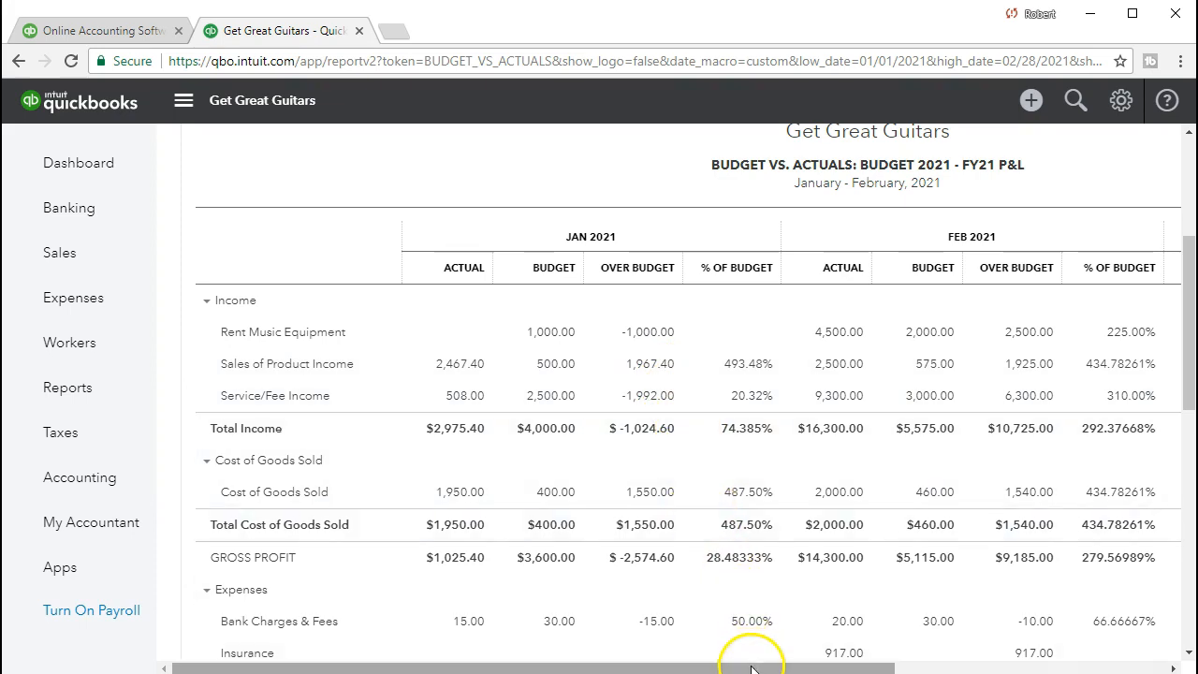
Step: Examine the February 2021 and Total columns of the report, including the over-budget amount for Insurance
left_click_drag(756, 668, 991, 668)
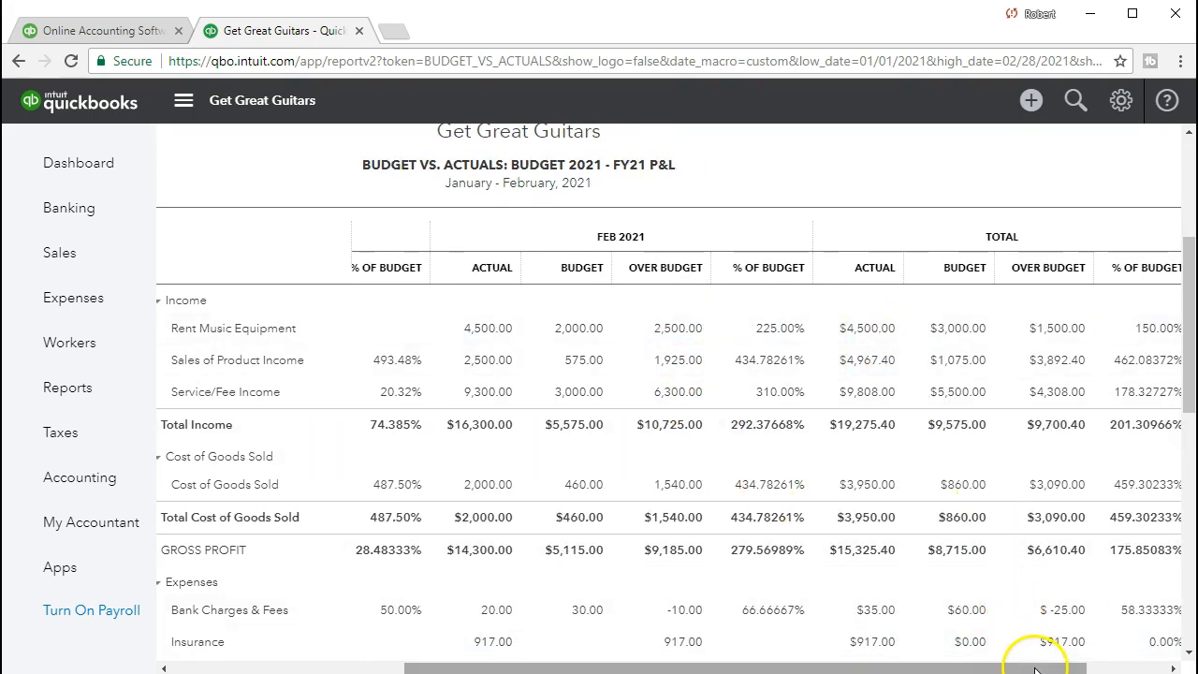
left_click_drag(1028, 668, 1034, 668)
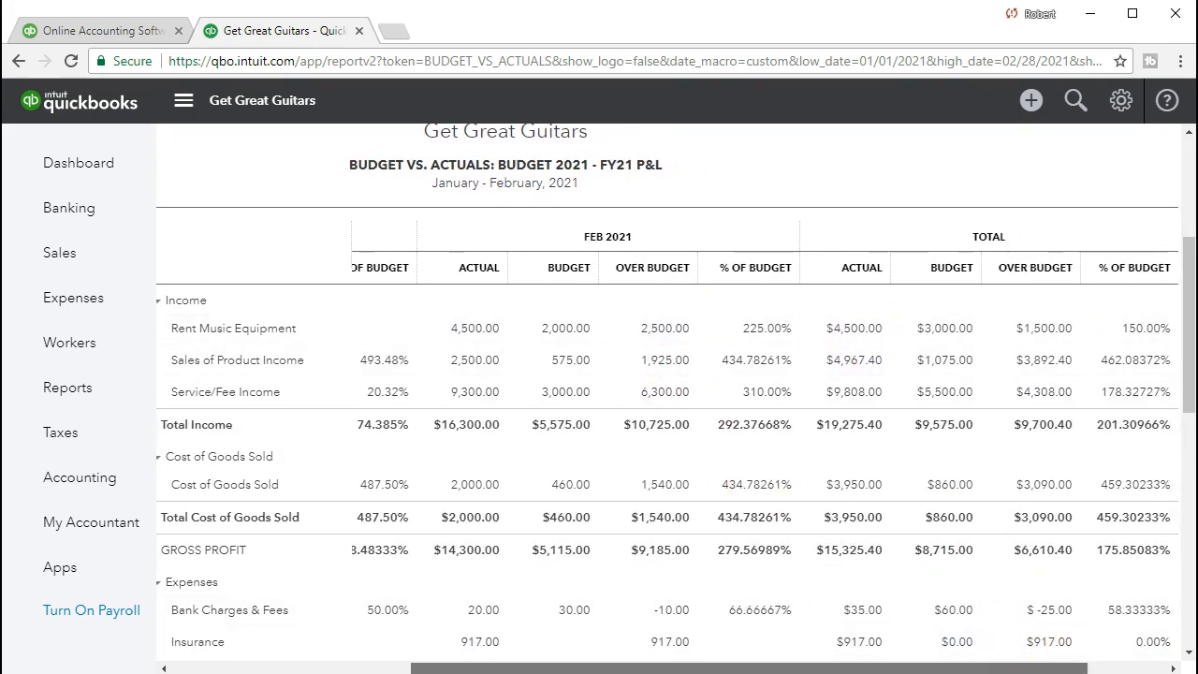
left_click(1089, 645)
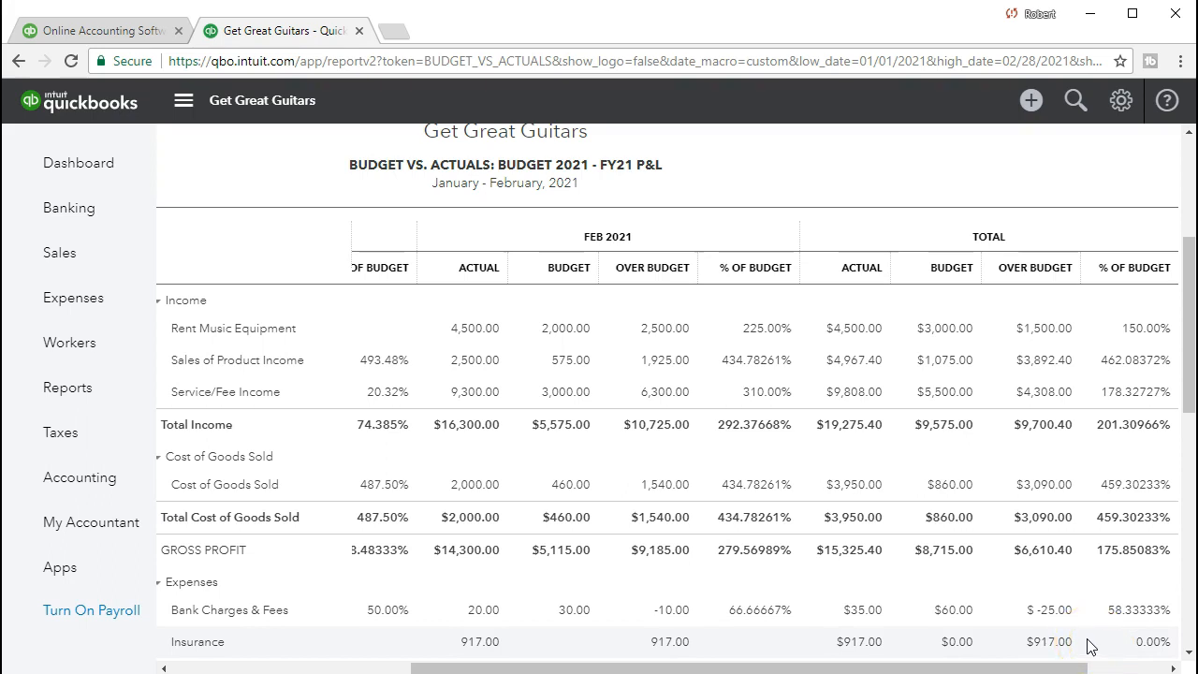
left_click(1055, 642)
left_click(990, 653)
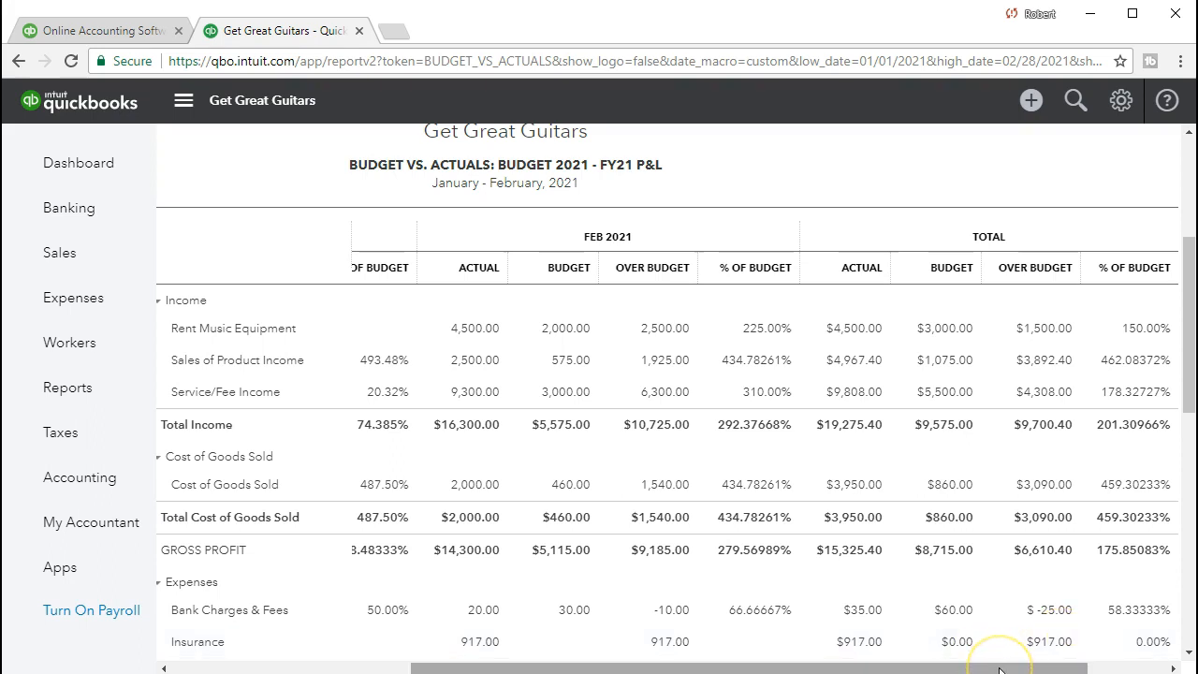
Step: In Calculator, divide January's Sales of Product Income actual of 2467.4 by its budget of 500 to check the percentage
left_click_drag(1000, 670, 498, 352)
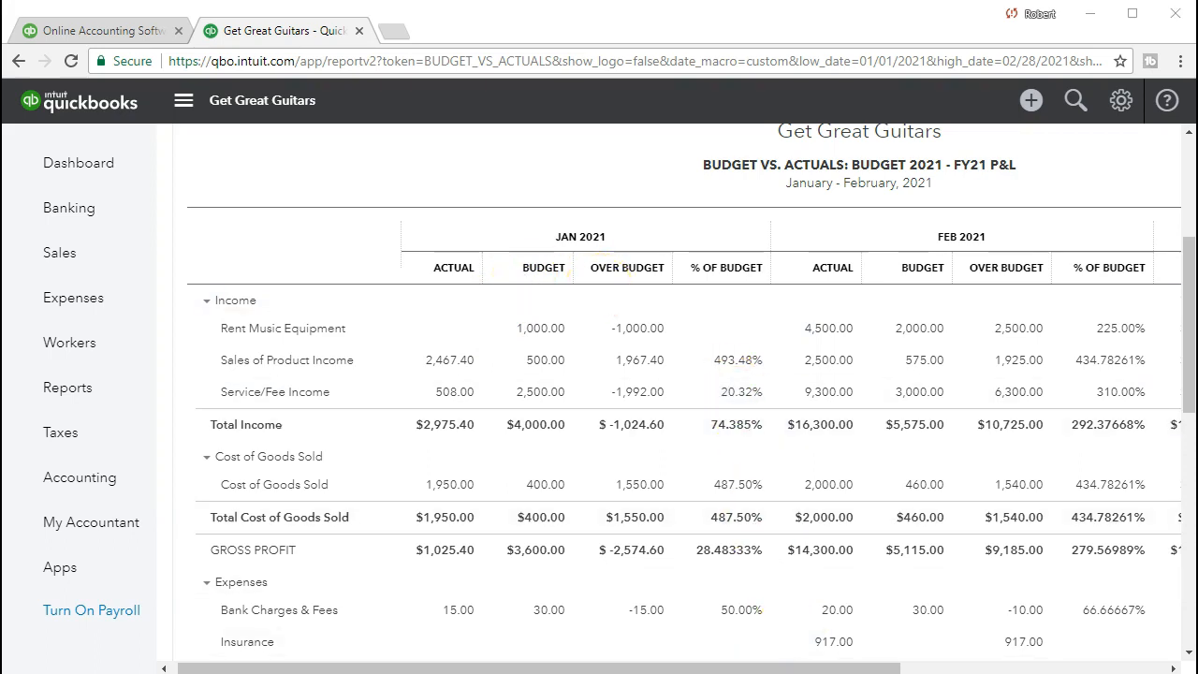
left_click_drag(944, 203, 904, 174)
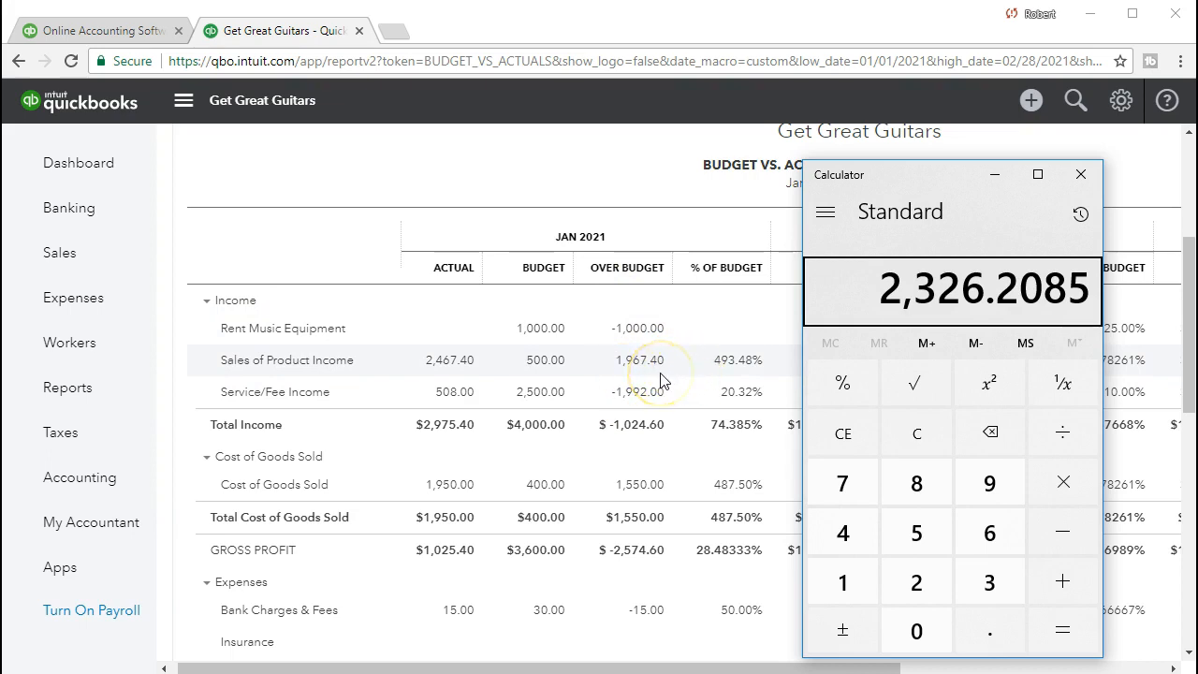
left_click(906, 430)
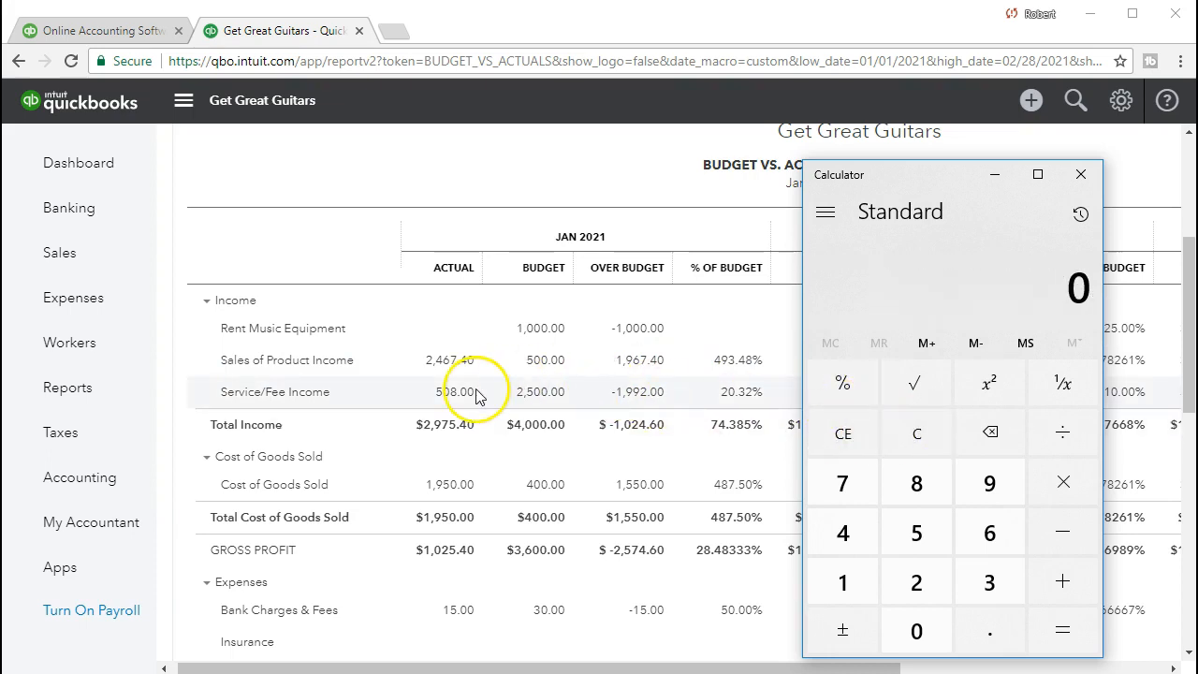
type("2467.4")
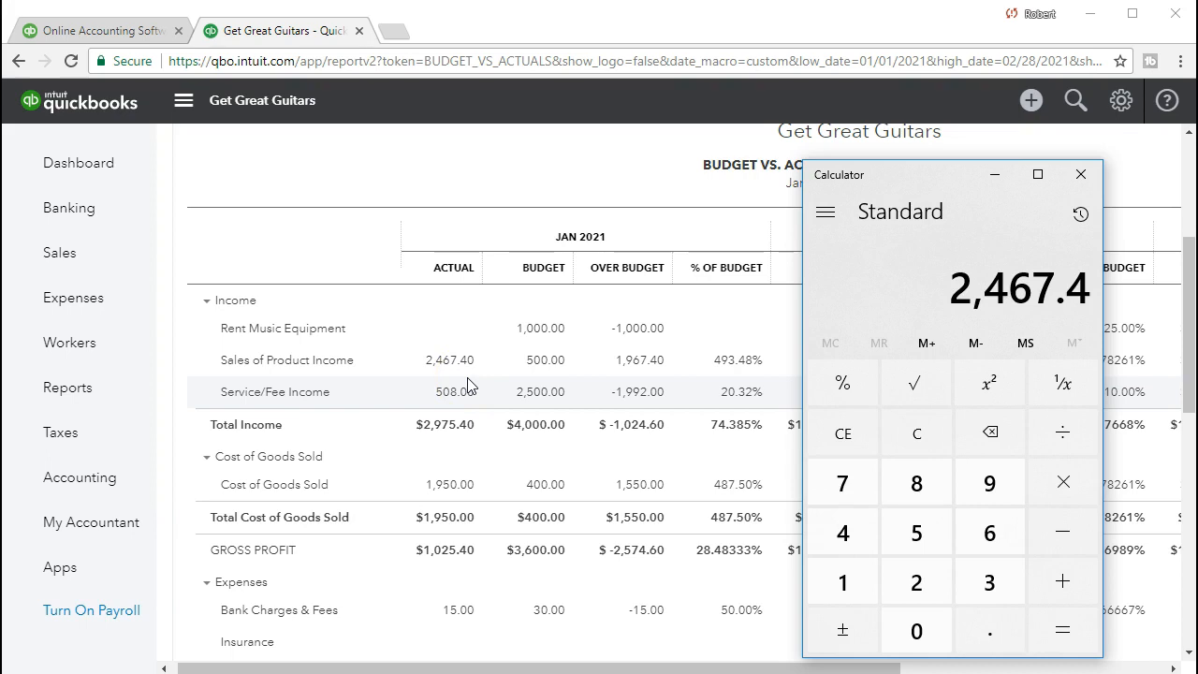
key("slash")
type("500")
key("Return")
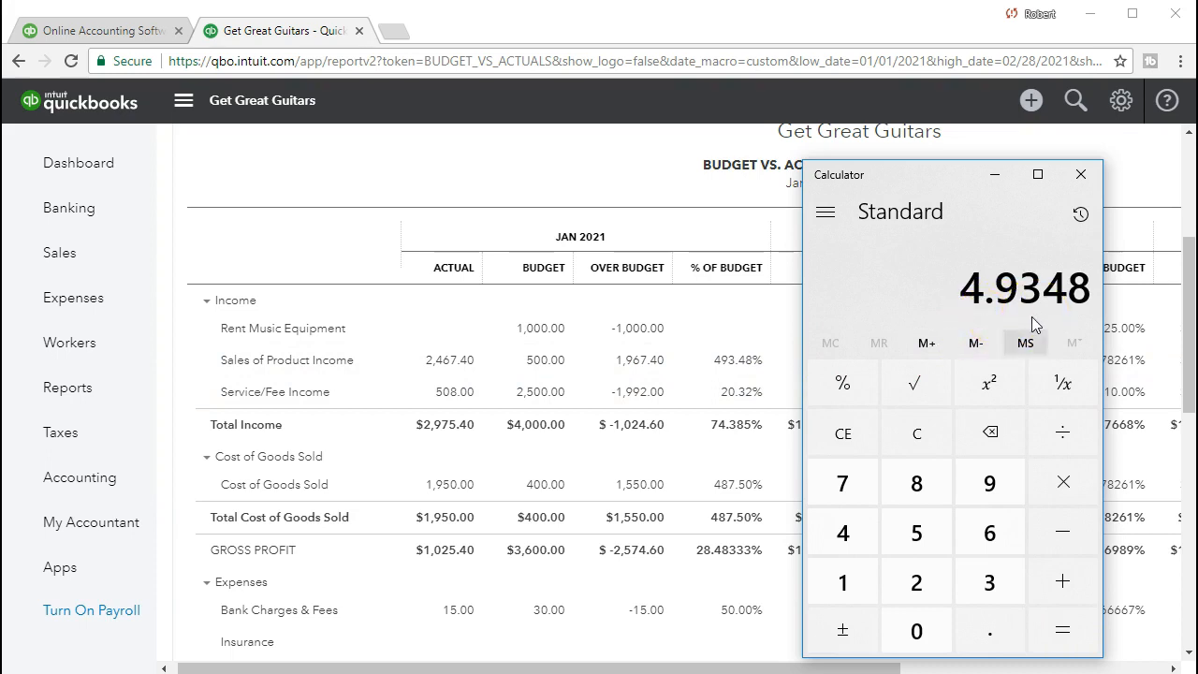
Step: Divide January's Service/Fee Income actual of 508 by its budget of 2500, and minimize Calculator
left_click(922, 433)
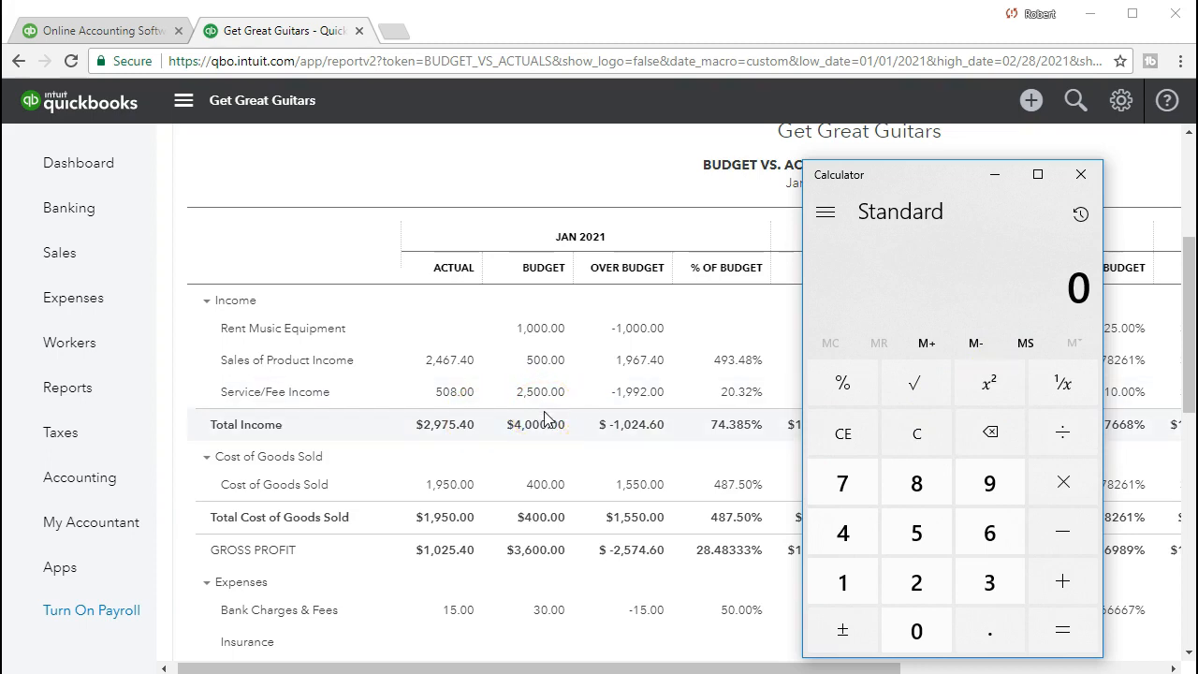
type("508")
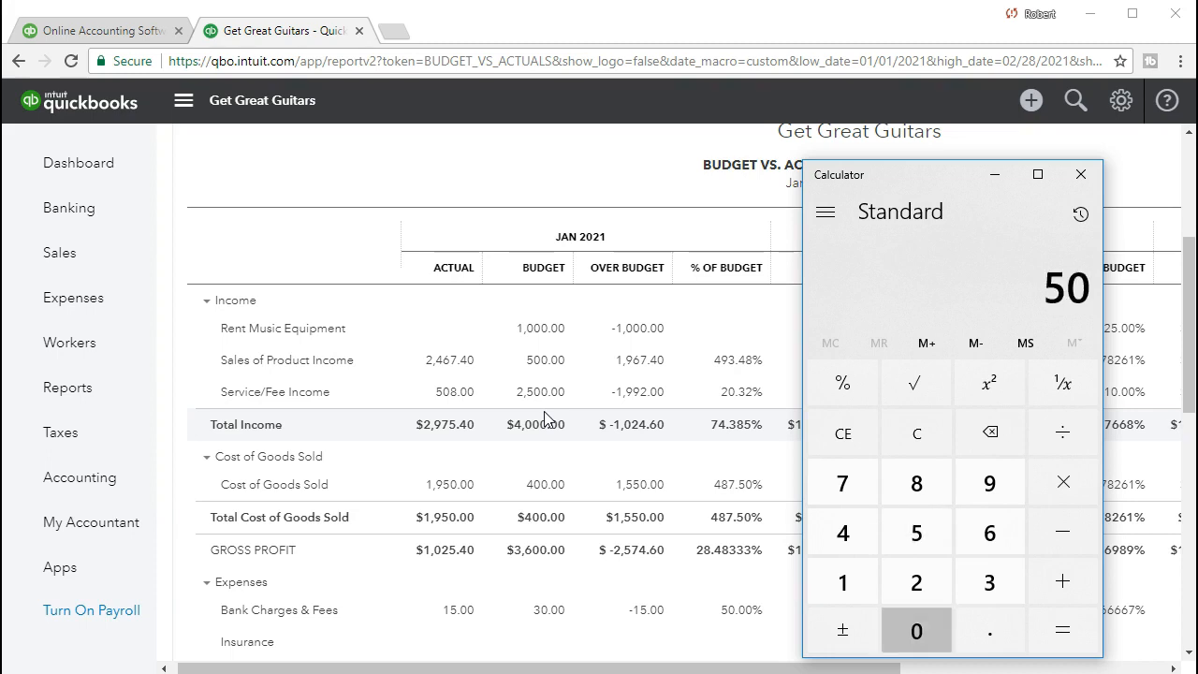
key("slash")
type("250")
key("Return")
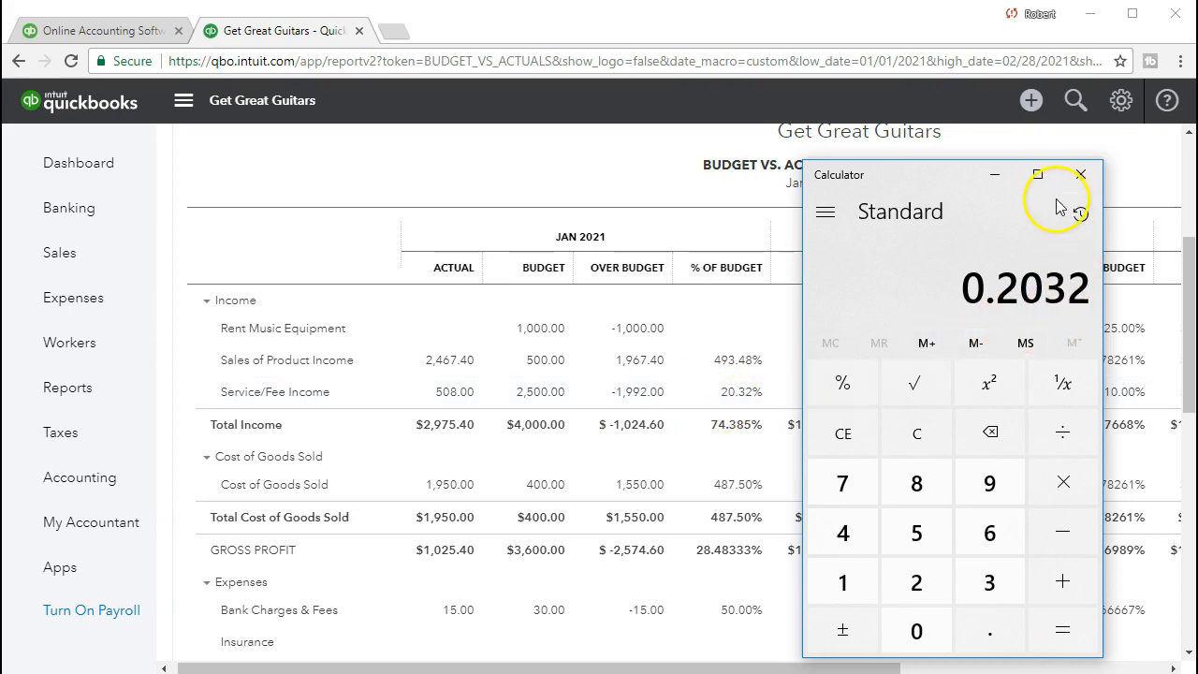
left_click(996, 175)
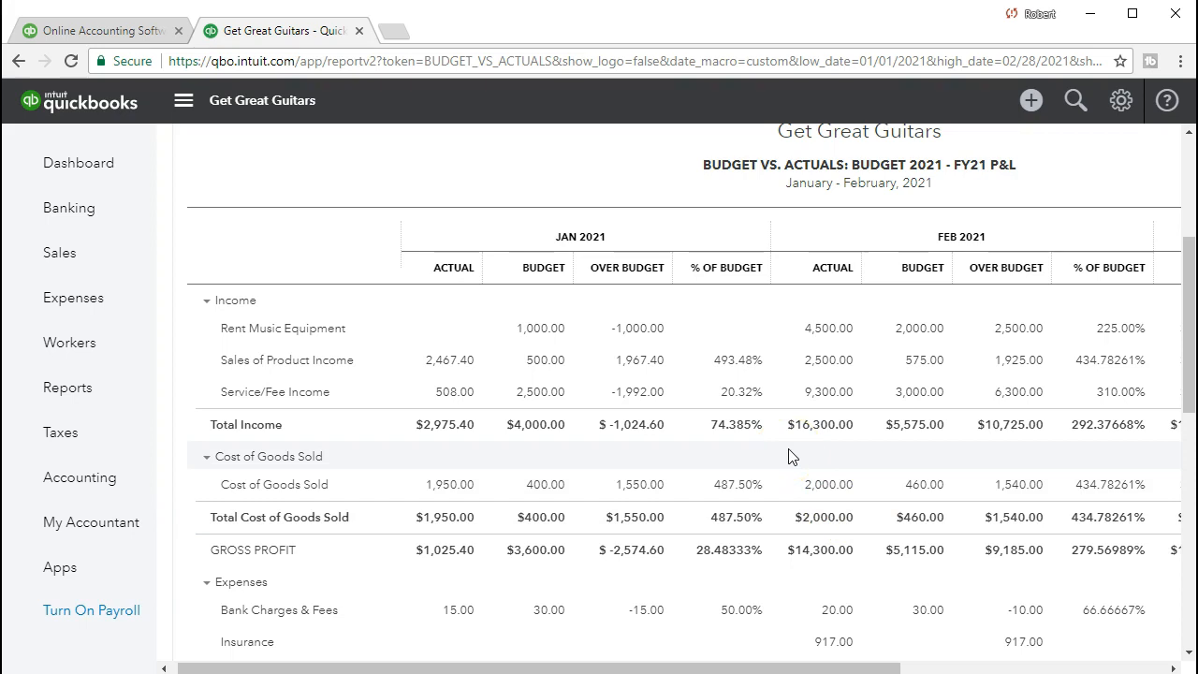
Step: Review the report's expense lines, export Budget vs. Actuals to Excel and open the downloaded workbook
scroll(788, 456, "down", 2)
scroll(788, 456, "down", 1)
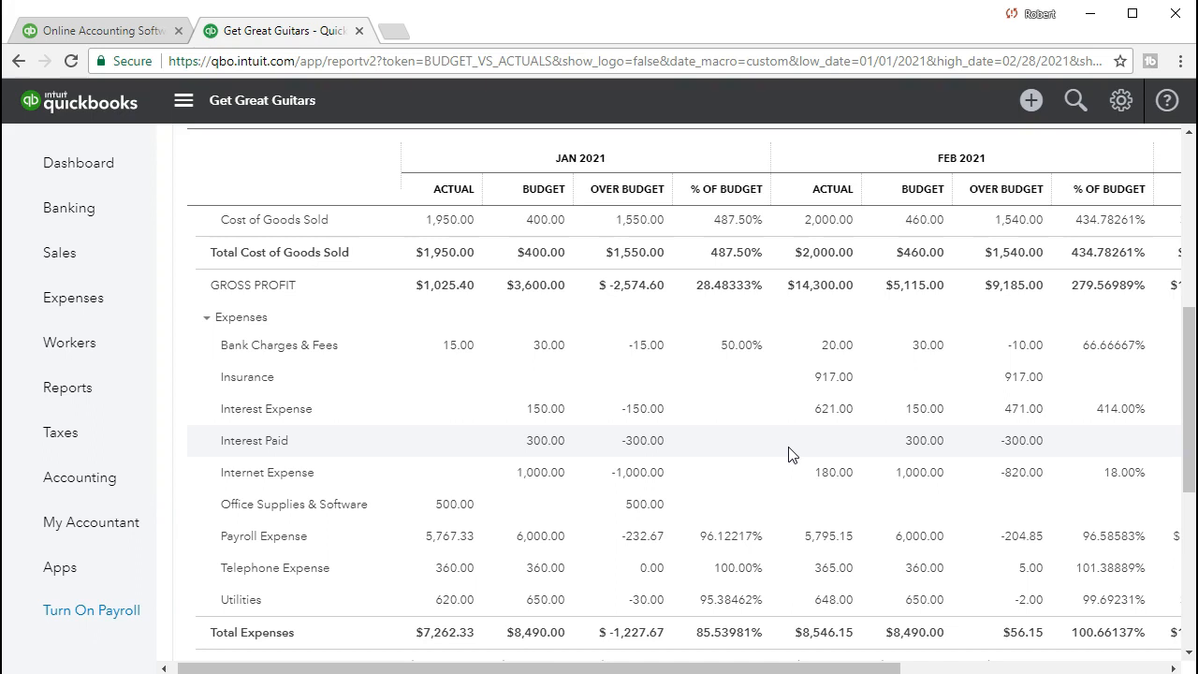
left_click_drag(780, 667, 487, 645)
scroll(529, 580, "up", 3)
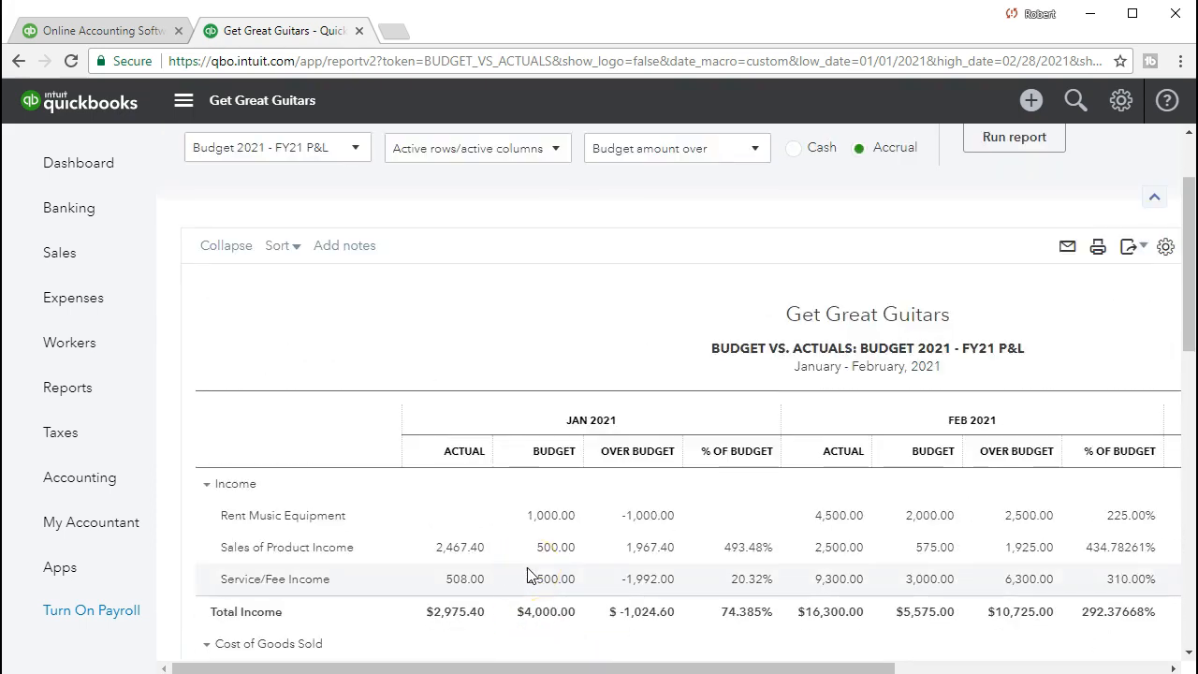
scroll(534, 562, "up", 2)
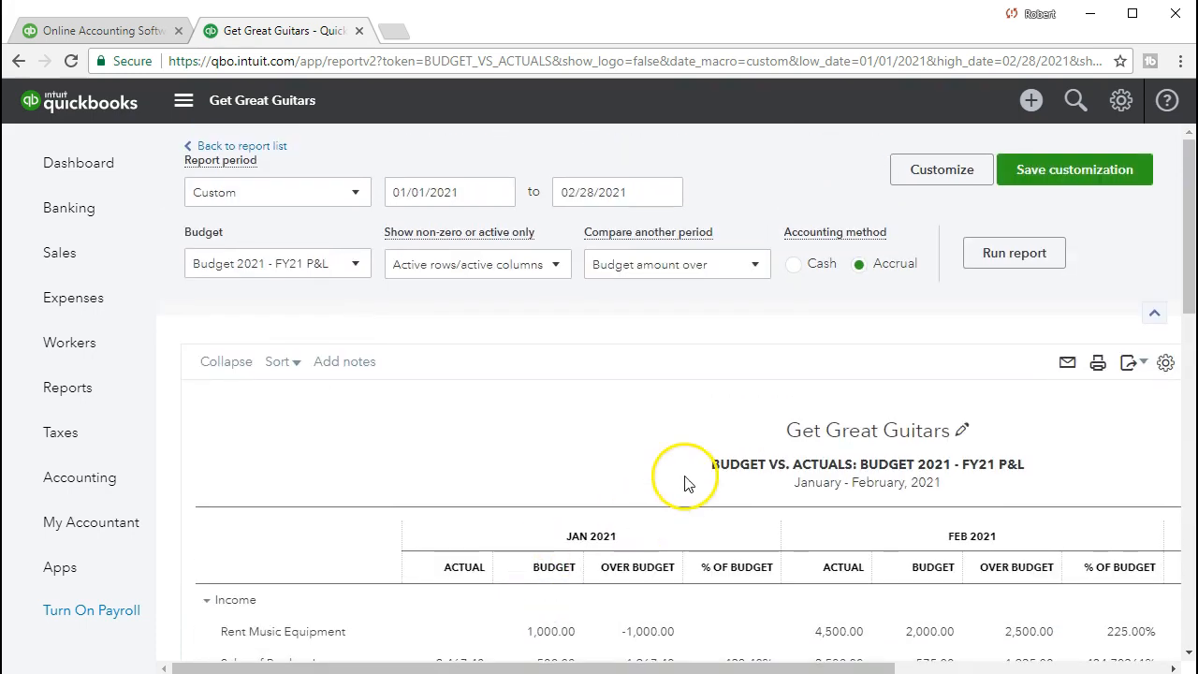
left_click(1130, 367)
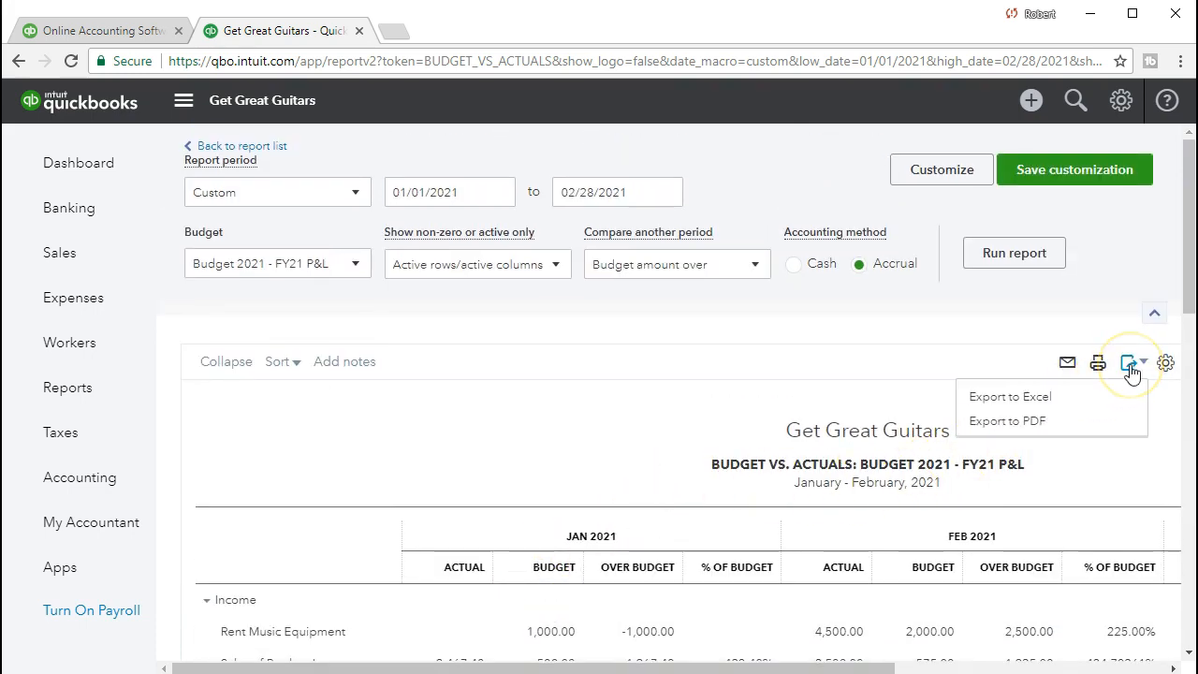
left_click(1113, 398)
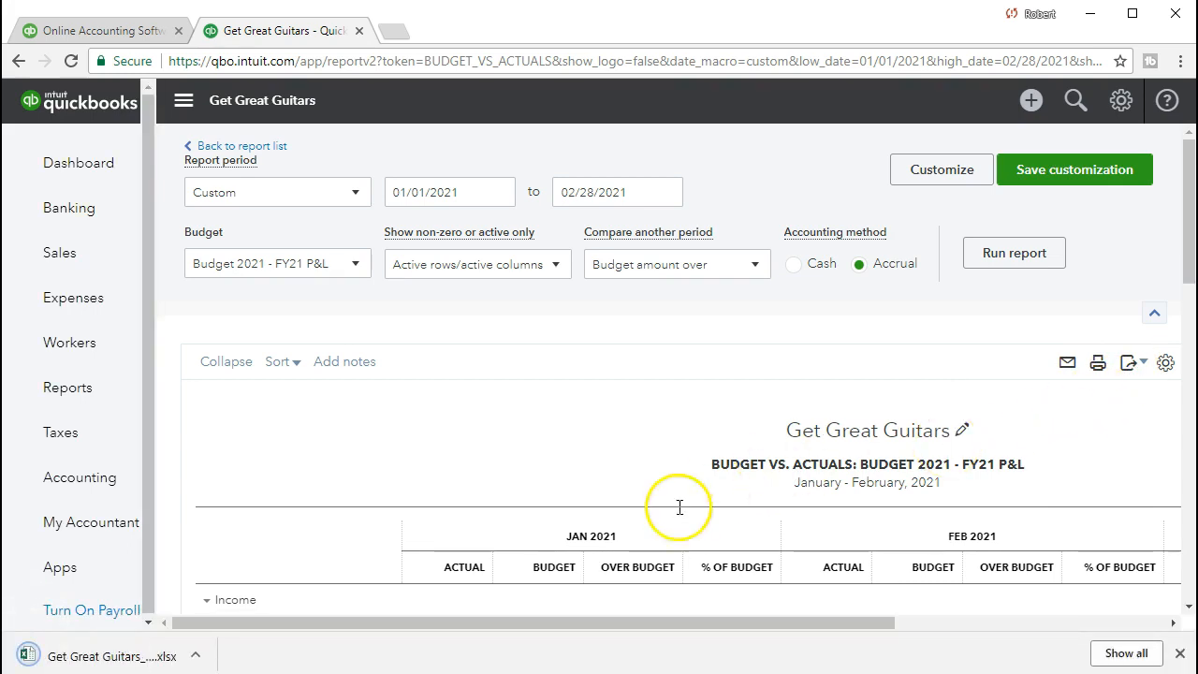
left_click(122, 657)
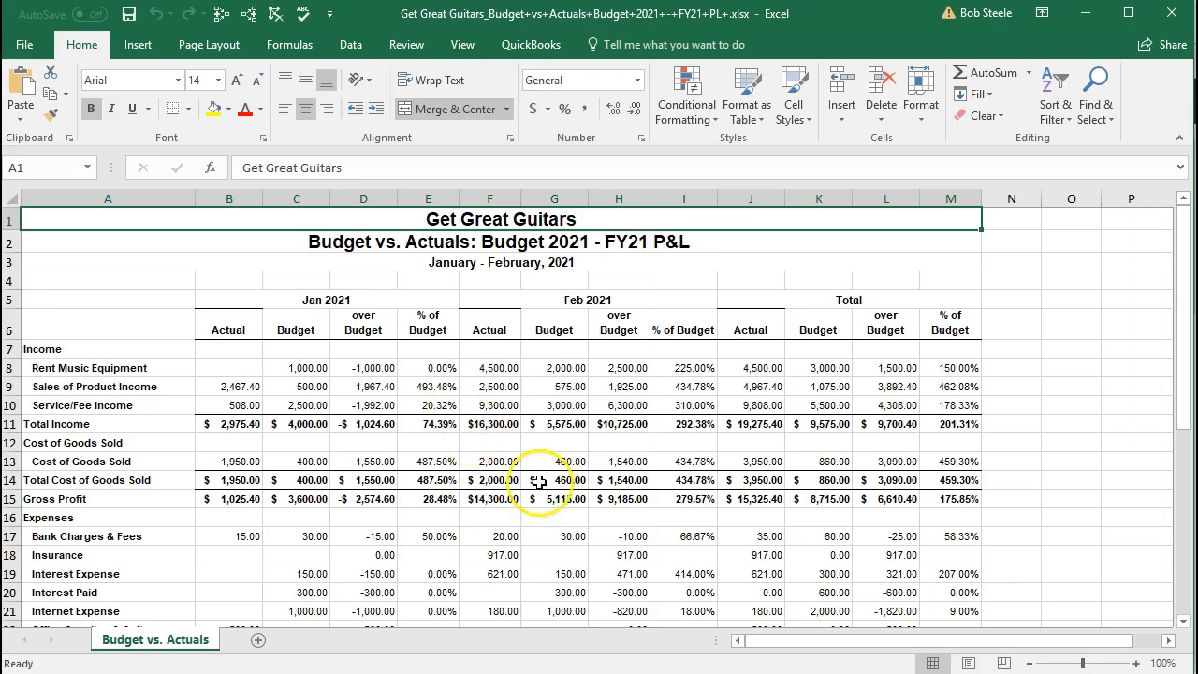
Step: Check how the Budget vs. Actuals sheet splits across printed pages and set its page orientation to Landscape
left_click(971, 664)
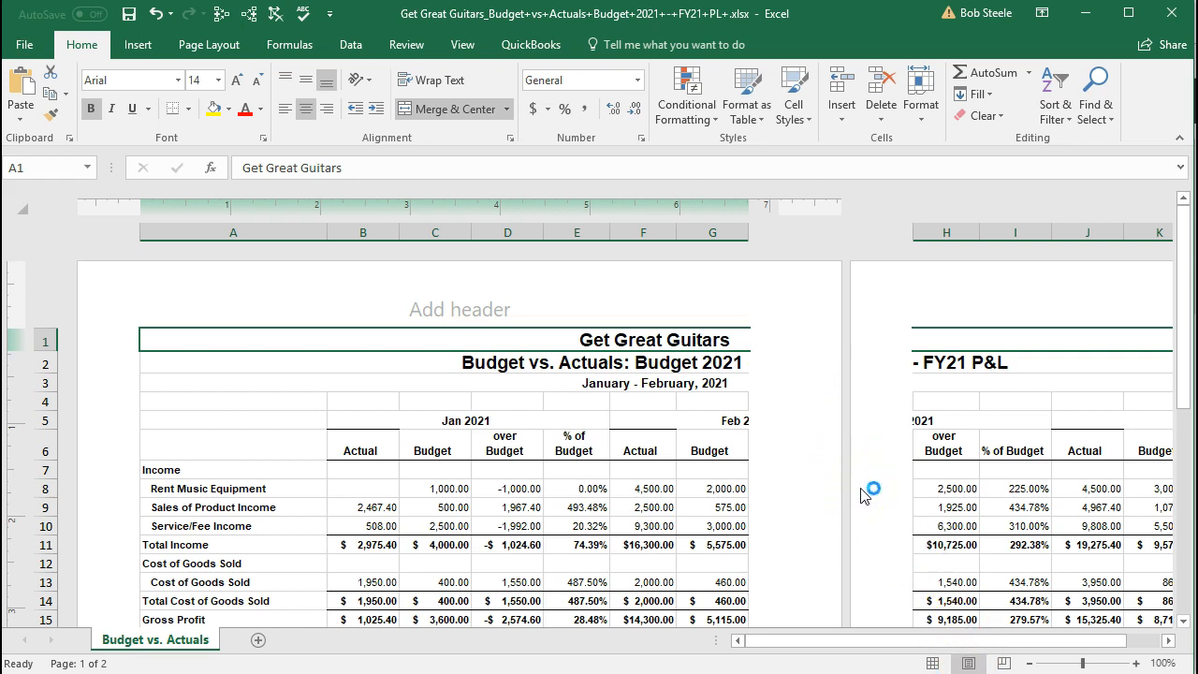
left_click(934, 663)
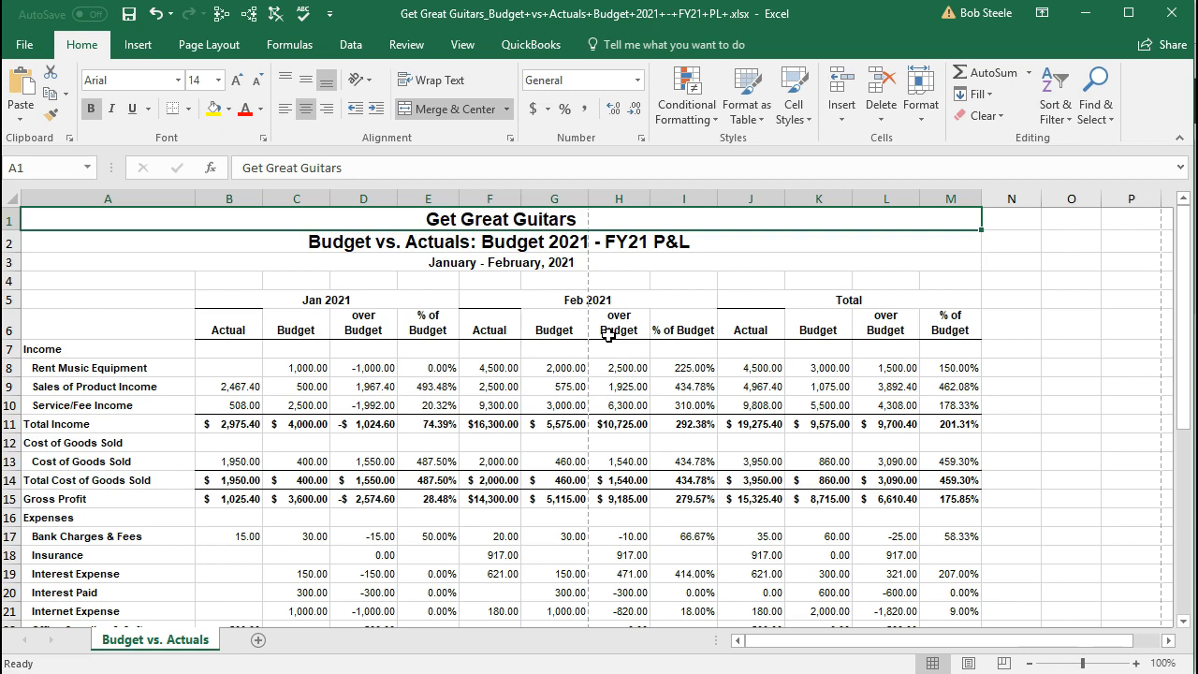
left_click(208, 47)
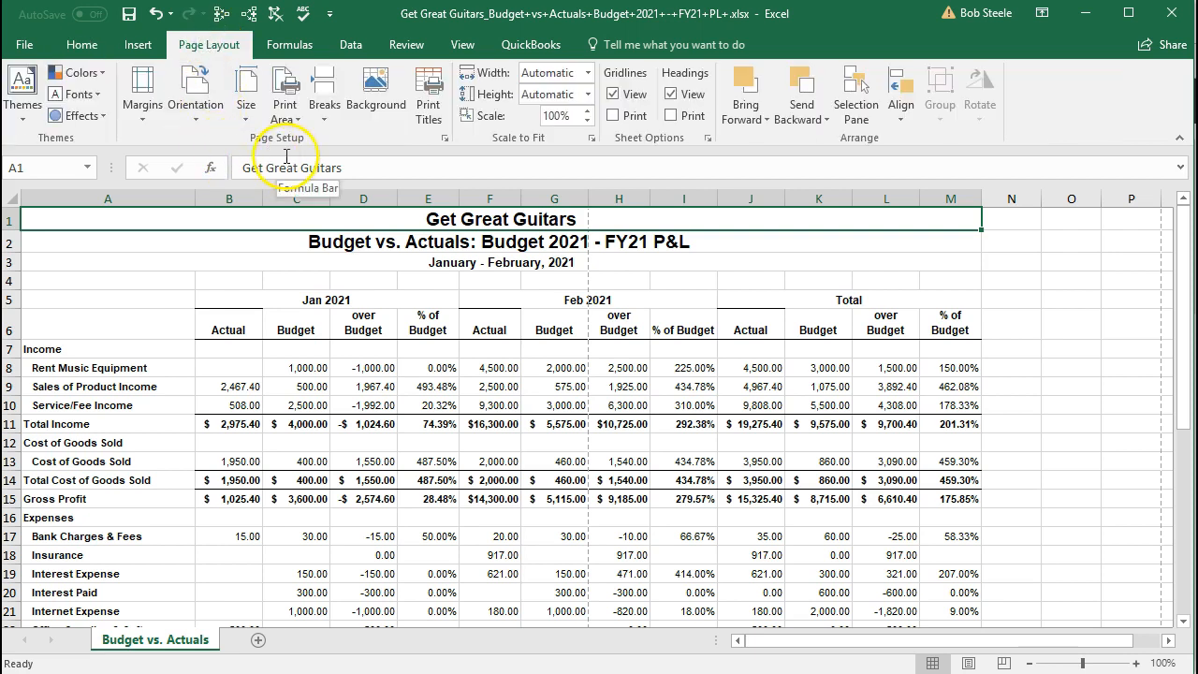
left_click(213, 123)
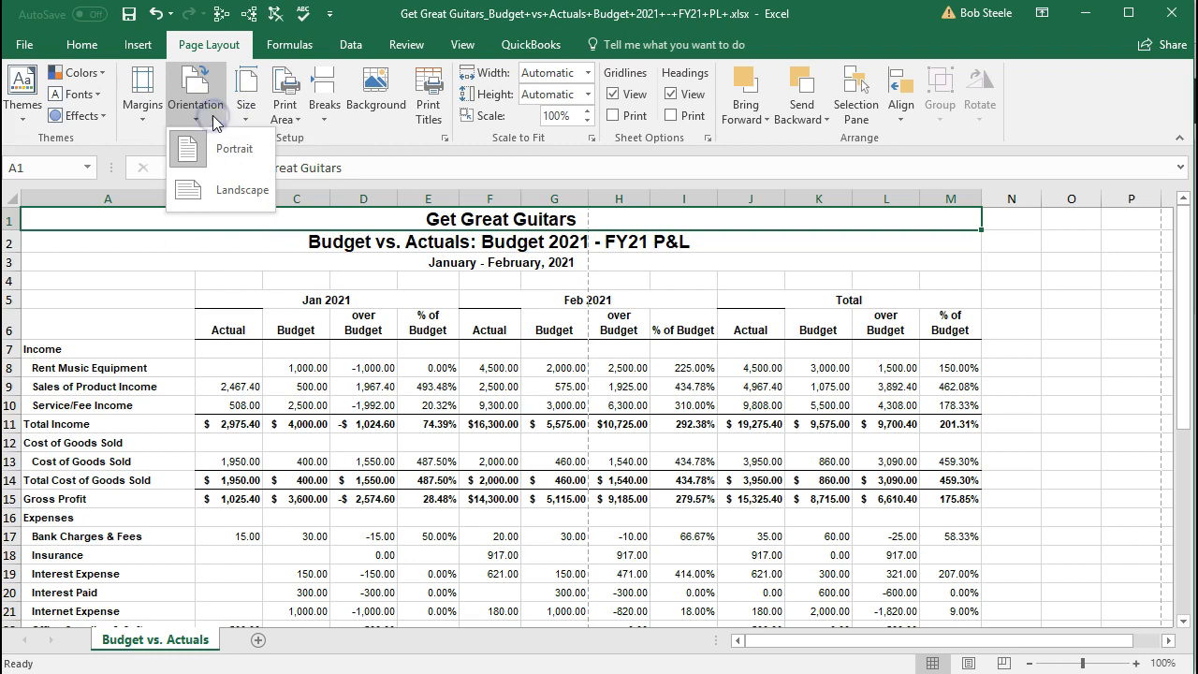
left_click(208, 203)
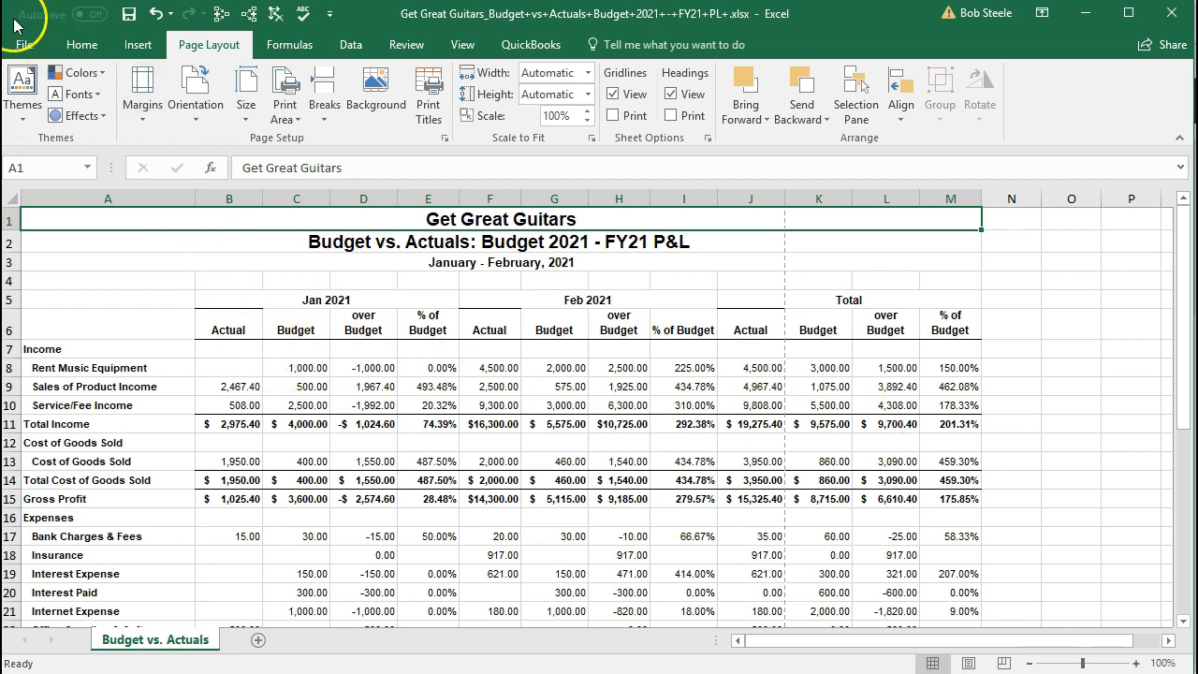
Step: Open the print settings for the Budget vs. Actuals sheet and set the scaling to Fit Sheet on One Page
left_click(17, 47)
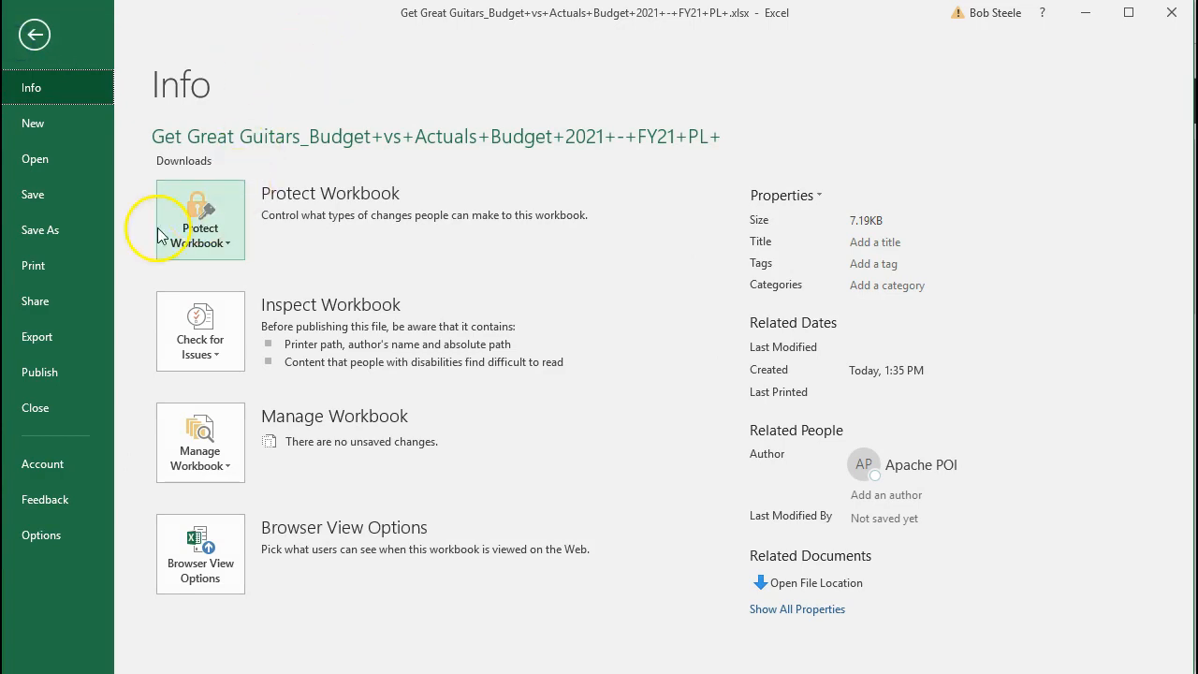
left_click(34, 33)
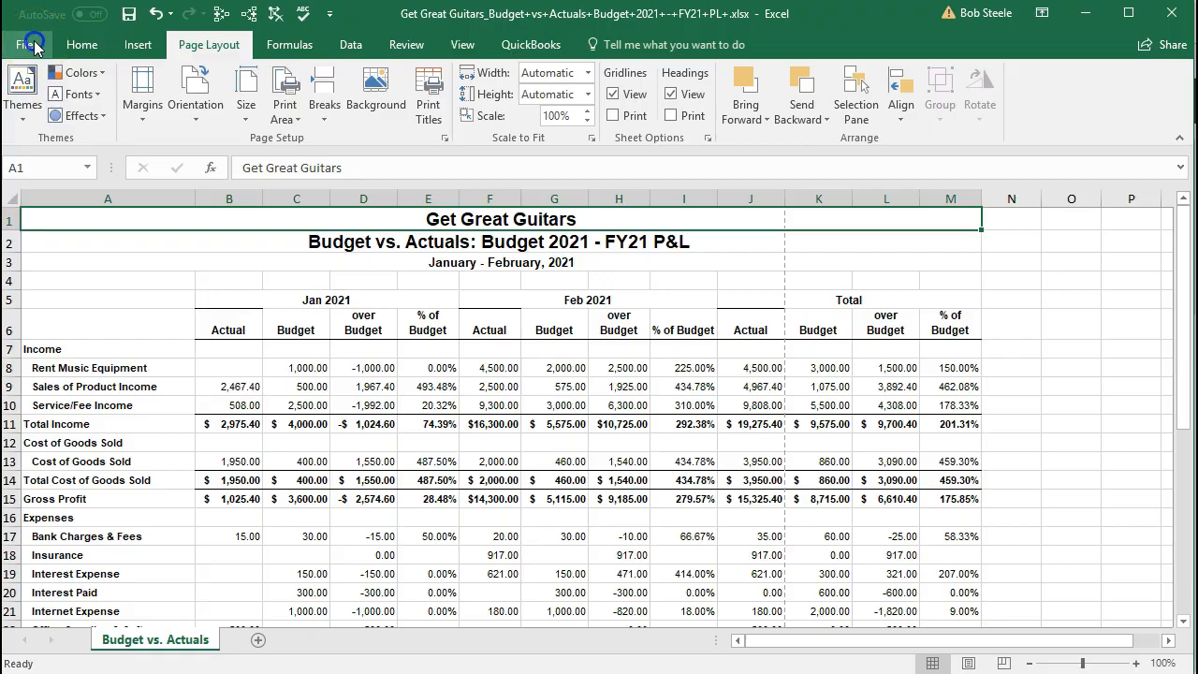
left_click(28, 45)
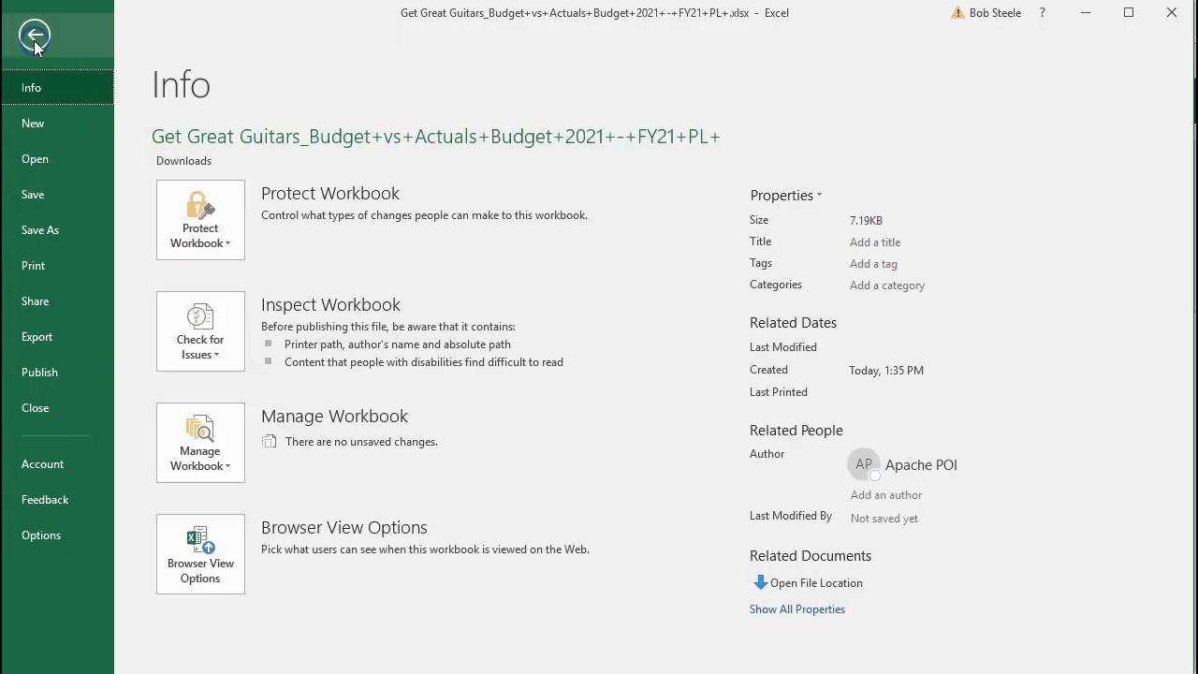
left_click(38, 266)
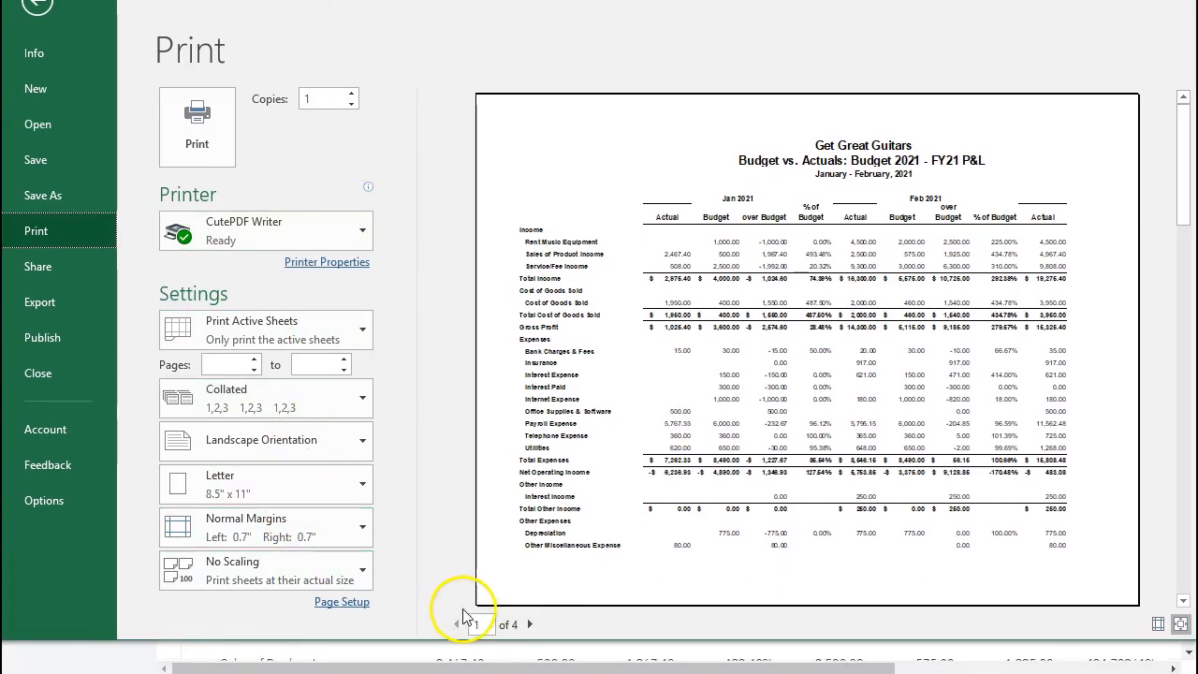
left_click_drag(455, 641, 481, 328)
scroll(372, 251, "down", 3)
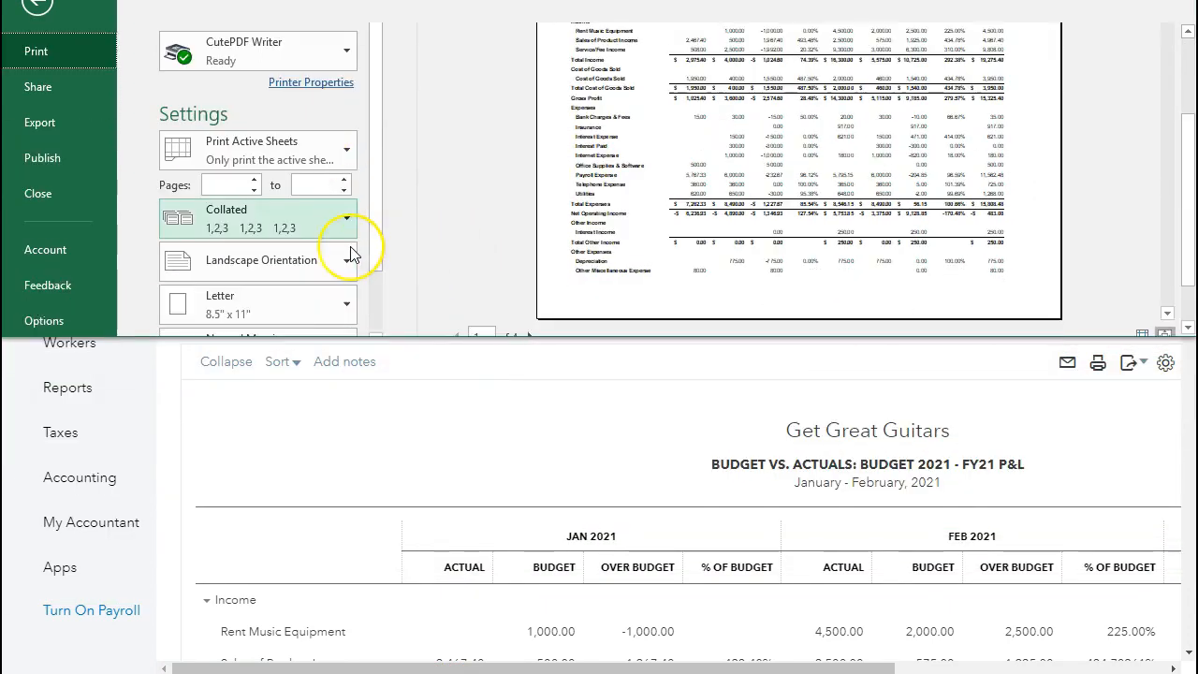
scroll(373, 207, "down", 2)
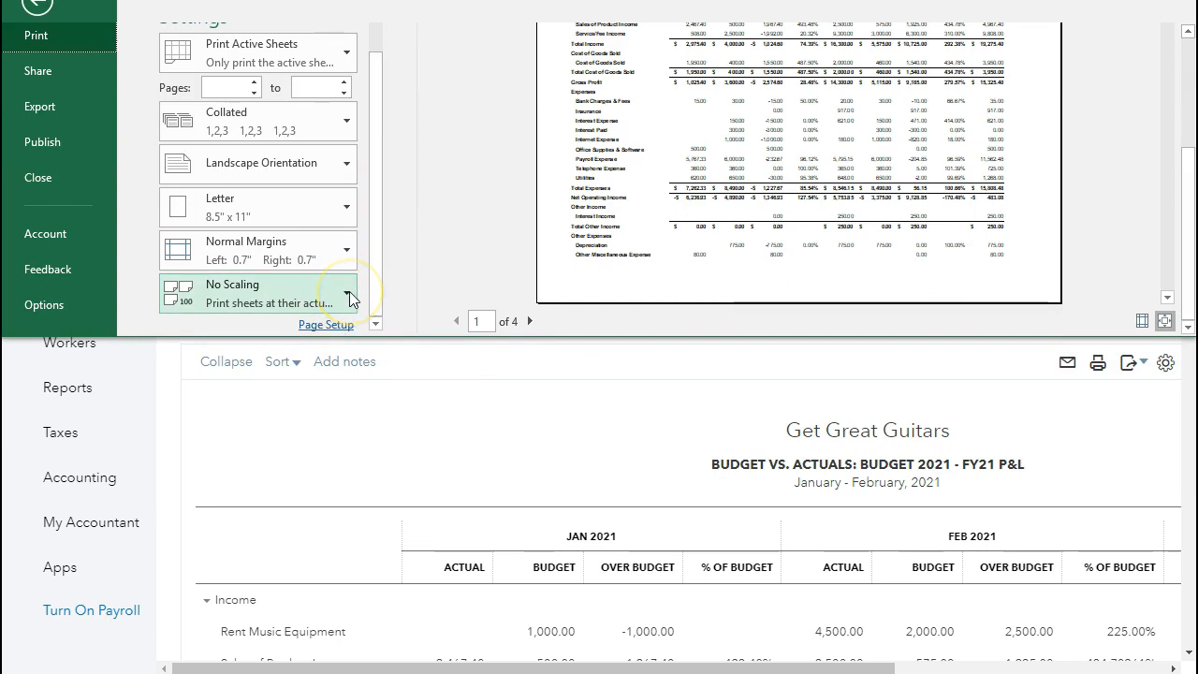
left_click(351, 297)
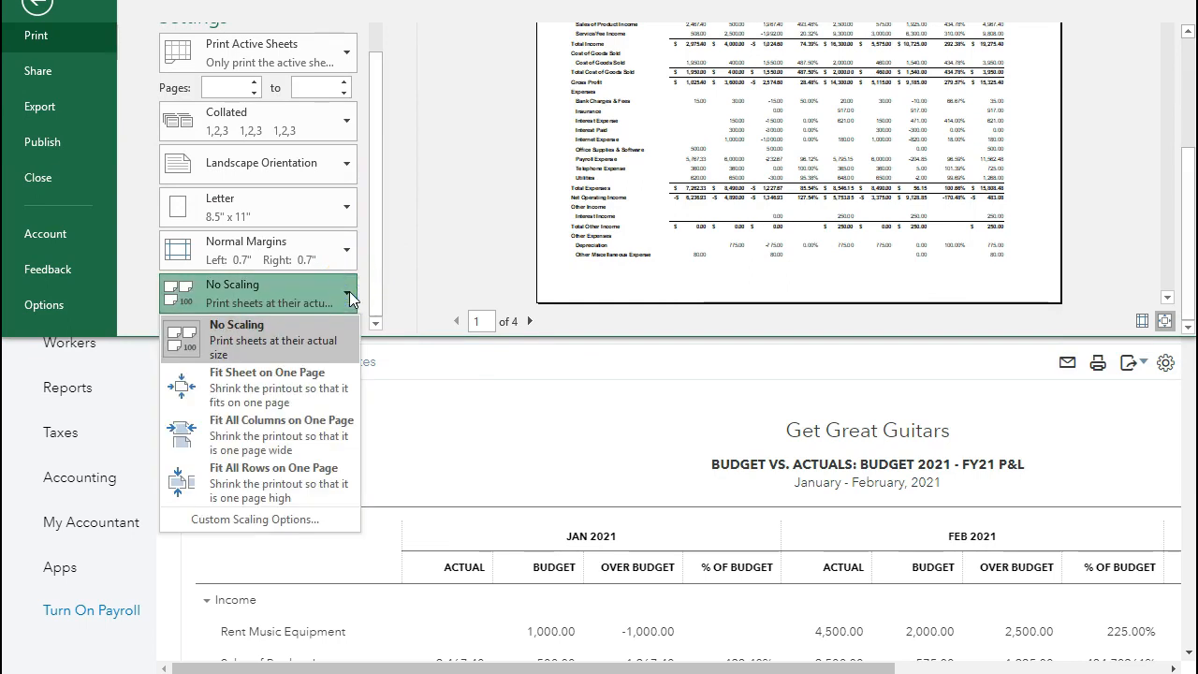
left_click(293, 386)
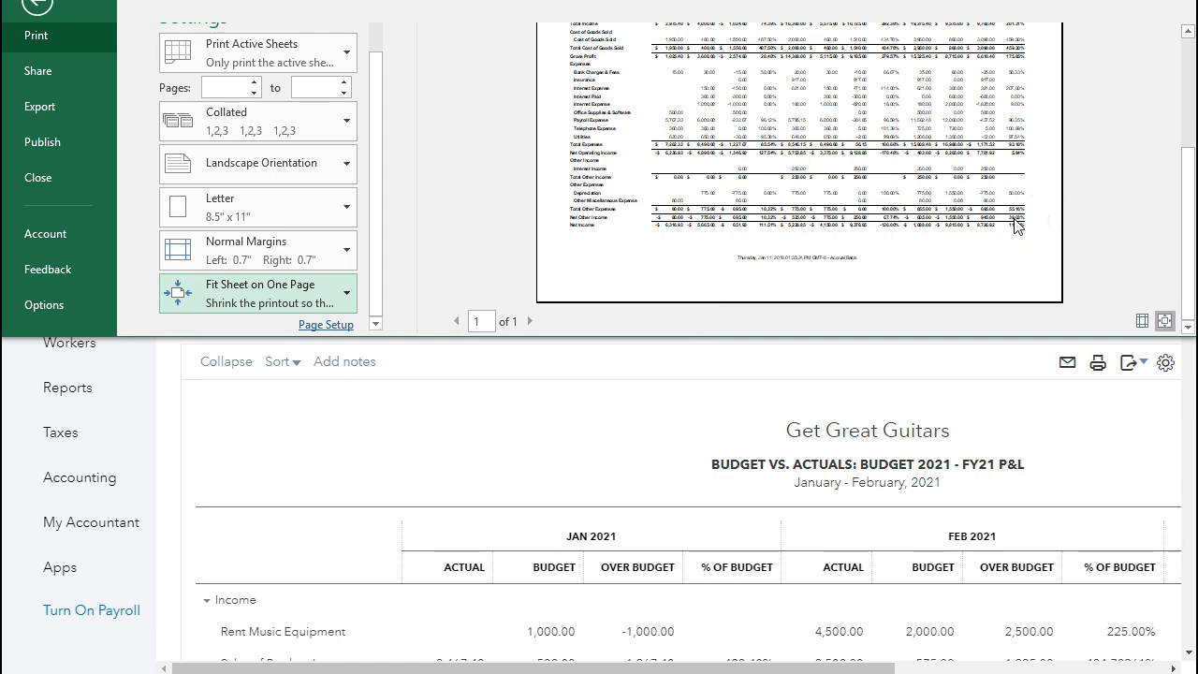
Step: Change the print scaling to Fit All Columns on One Page, enlarge the window to check the preview and return to the sheet
left_click(344, 295)
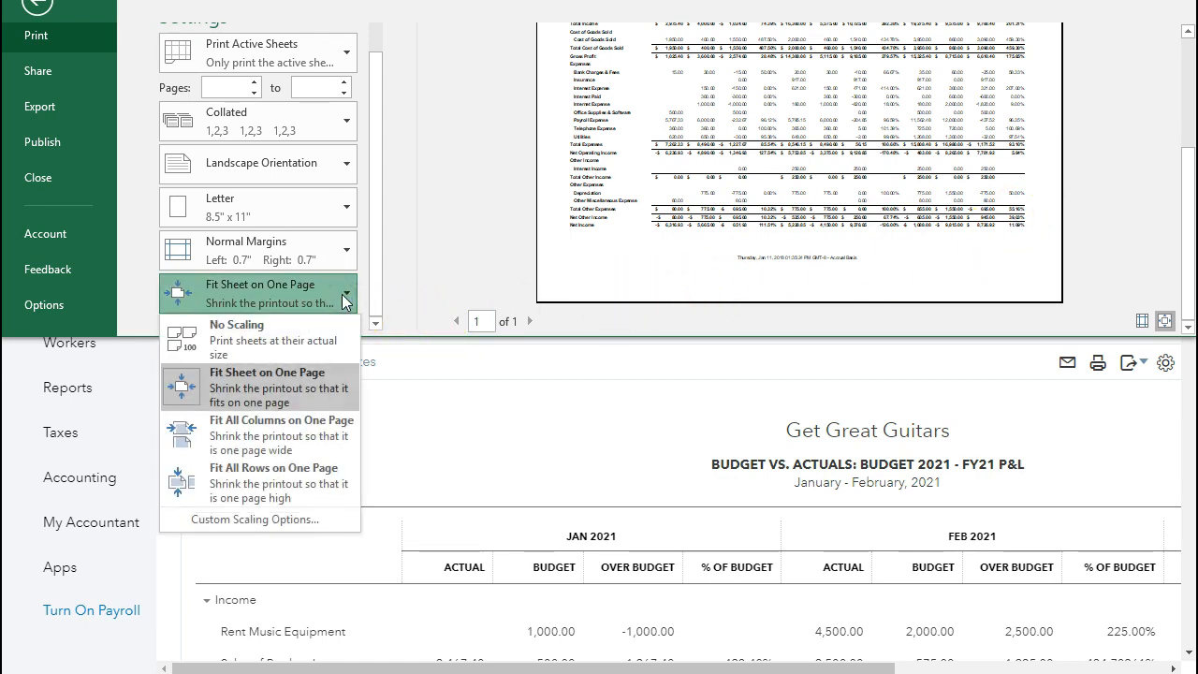
left_click(323, 435)
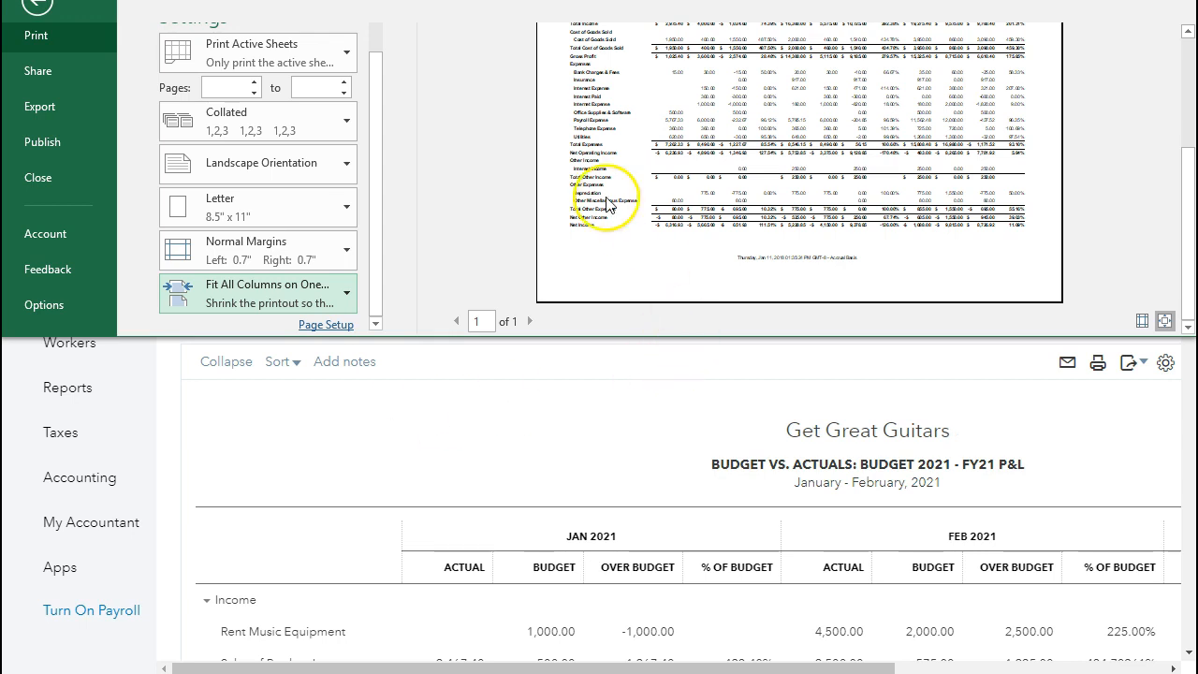
mouse_move(381, 0)
left_mouse_down()
mouse_move(386, 34)
mouse_move(386, 14)
left_mouse_up()
left_click_drag(622, 375, 637, 645)
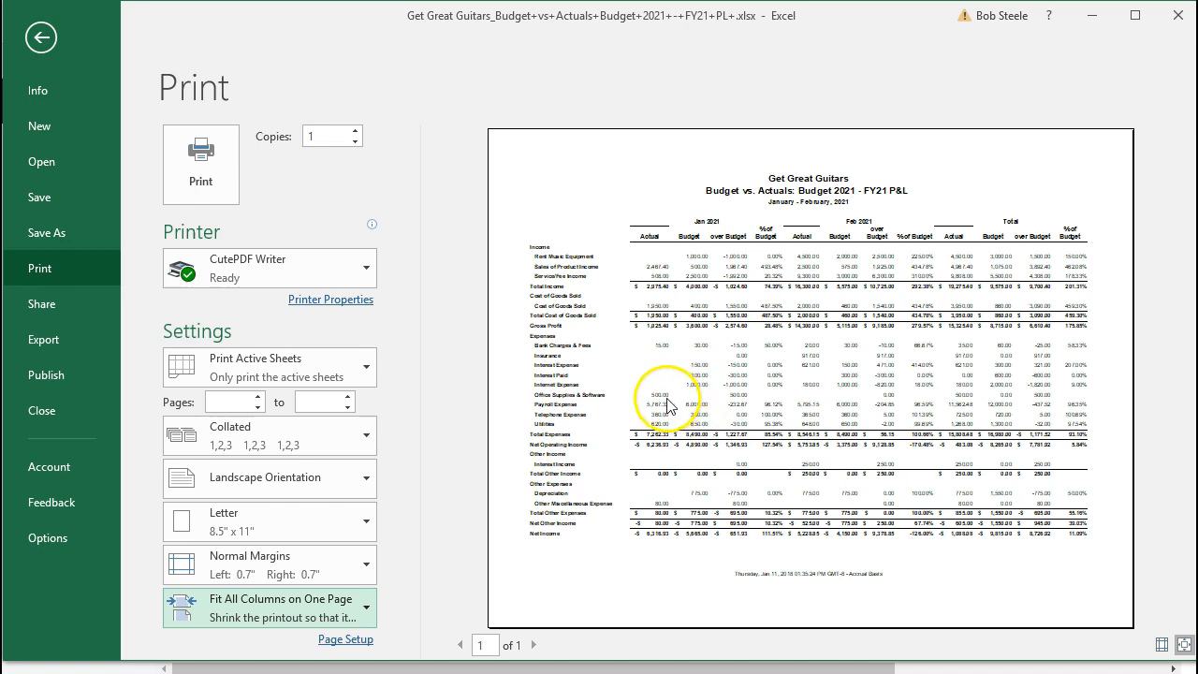
left_click(43, 38)
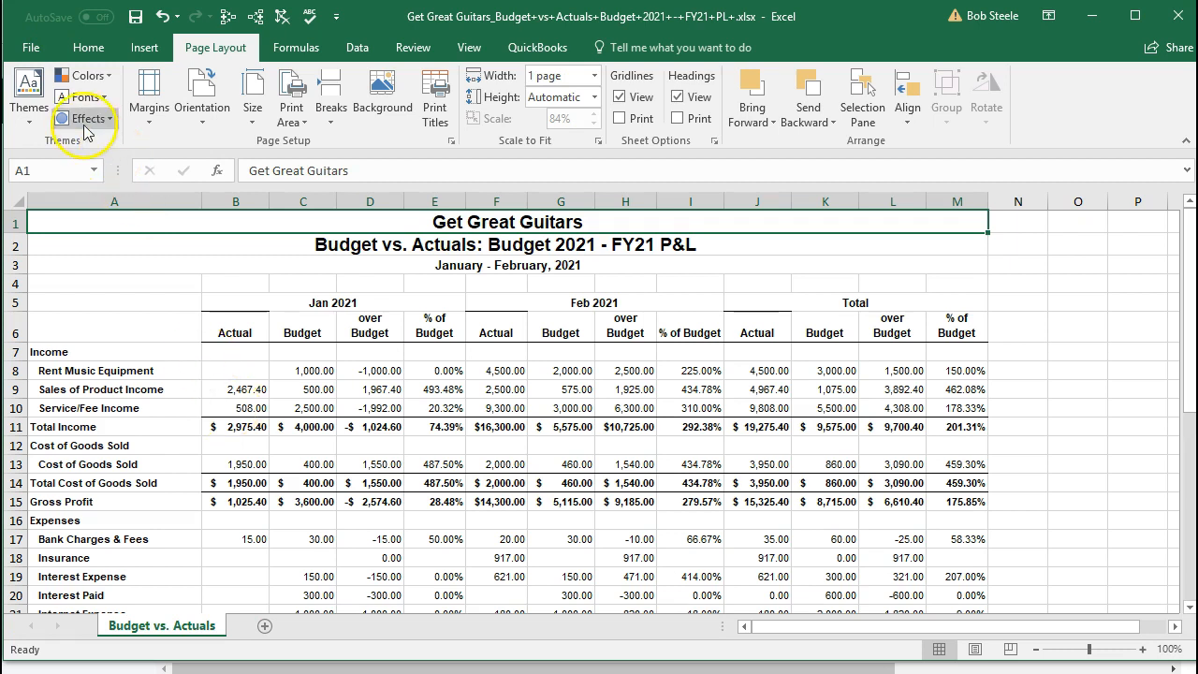
Step: Save the Budget vs. Actuals workbook under its existing file name as an Excel Workbook in the Excel Docs 11 folder
left_click(36, 56)
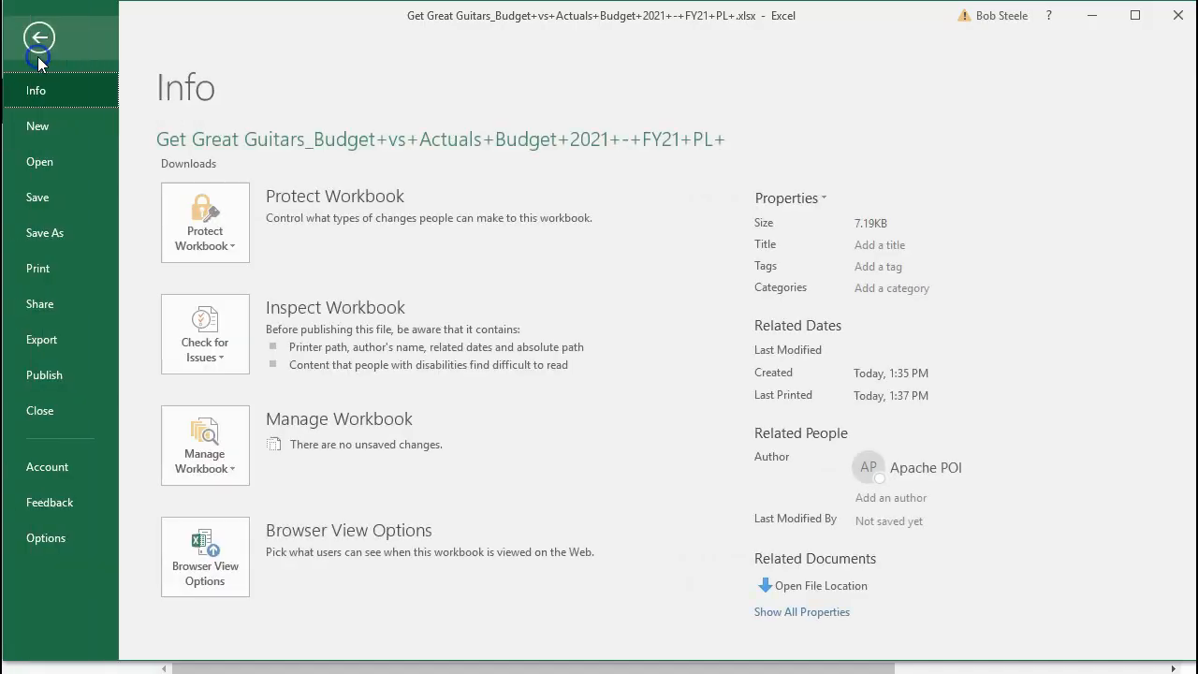
left_click(65, 233)
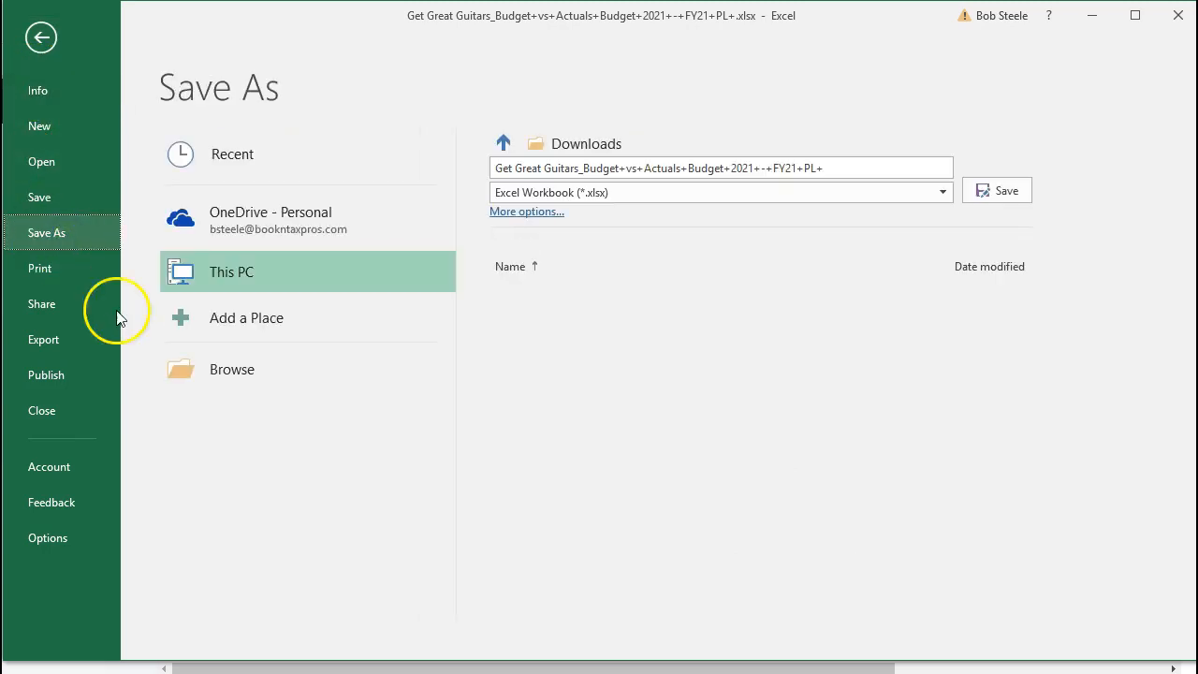
left_click(274, 371)
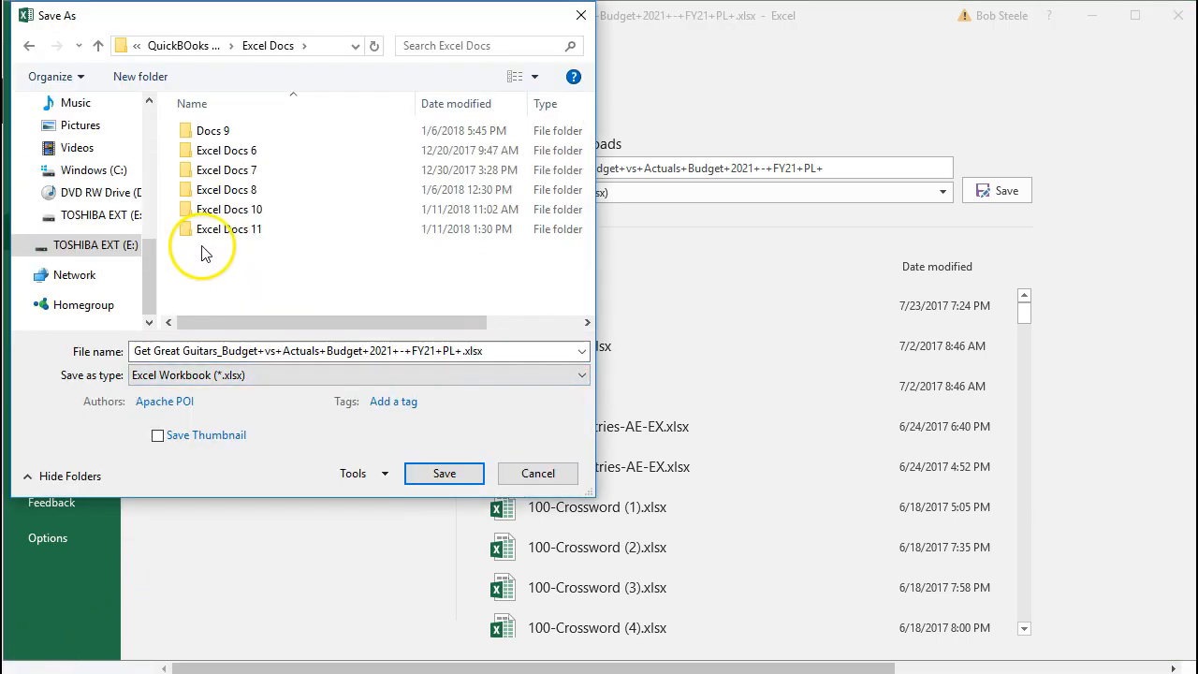
double_click(209, 234)
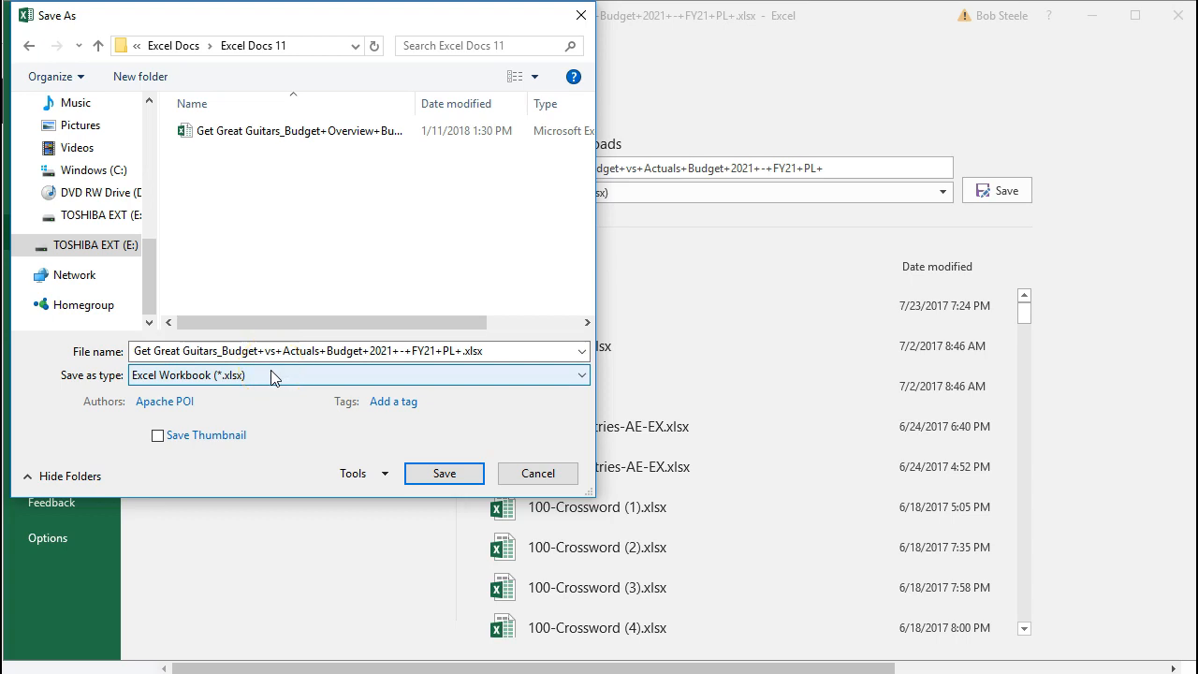
left_click(276, 302)
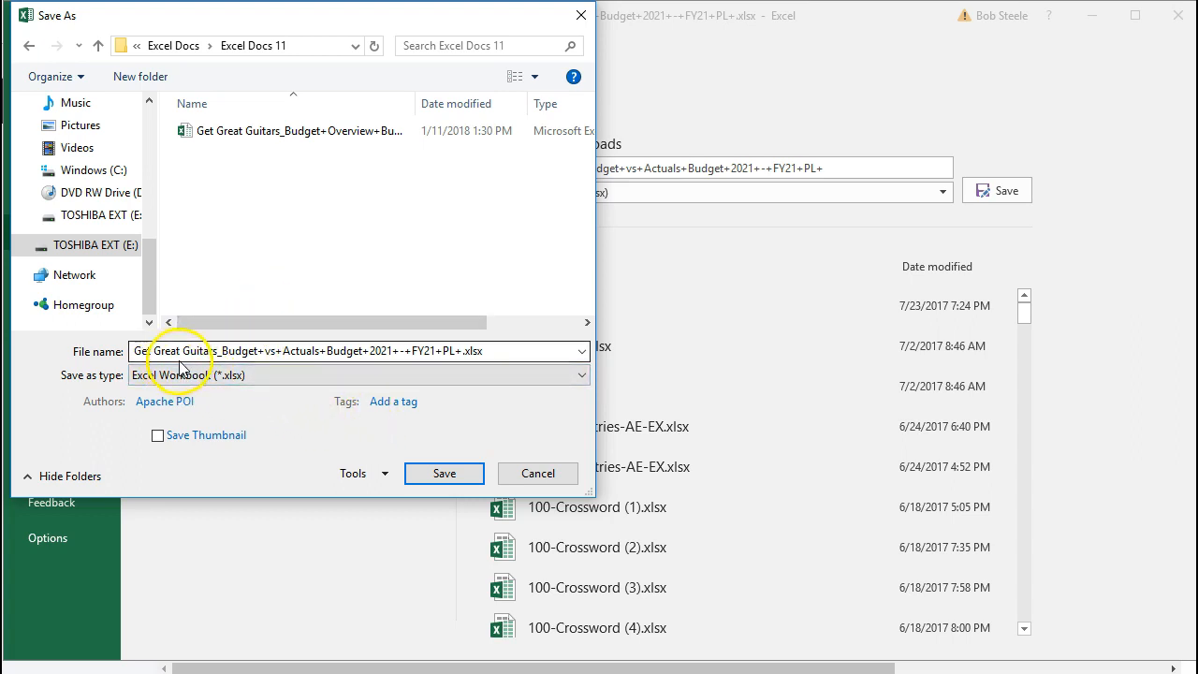
left_click(427, 475)
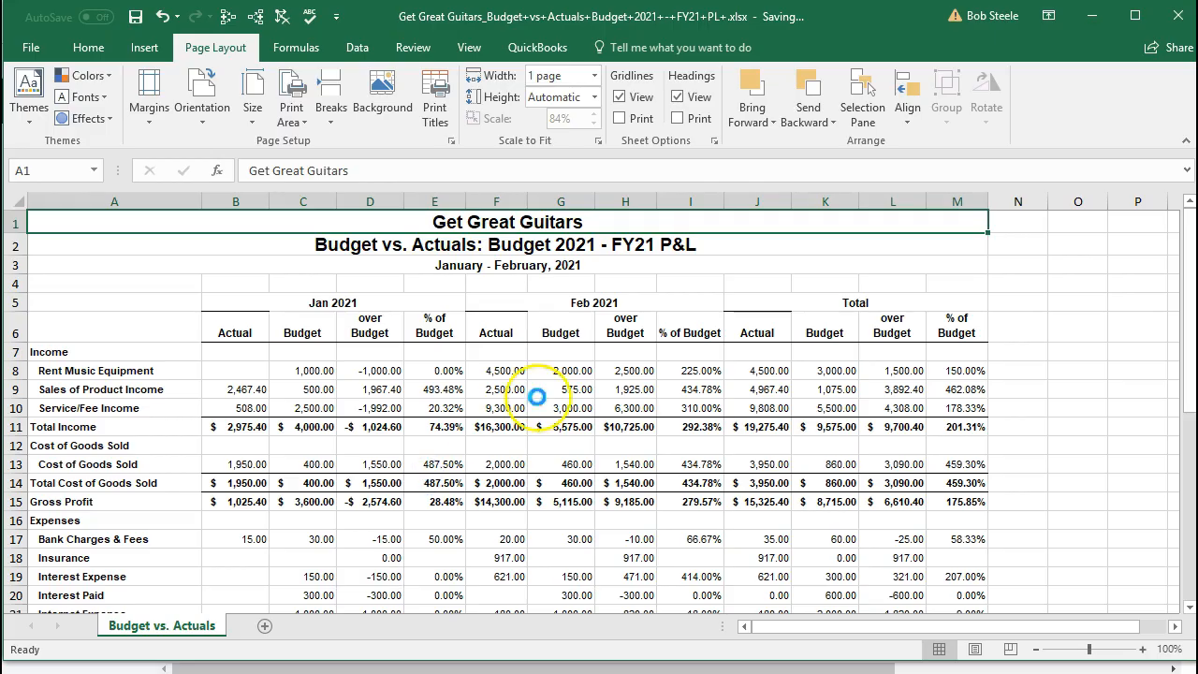